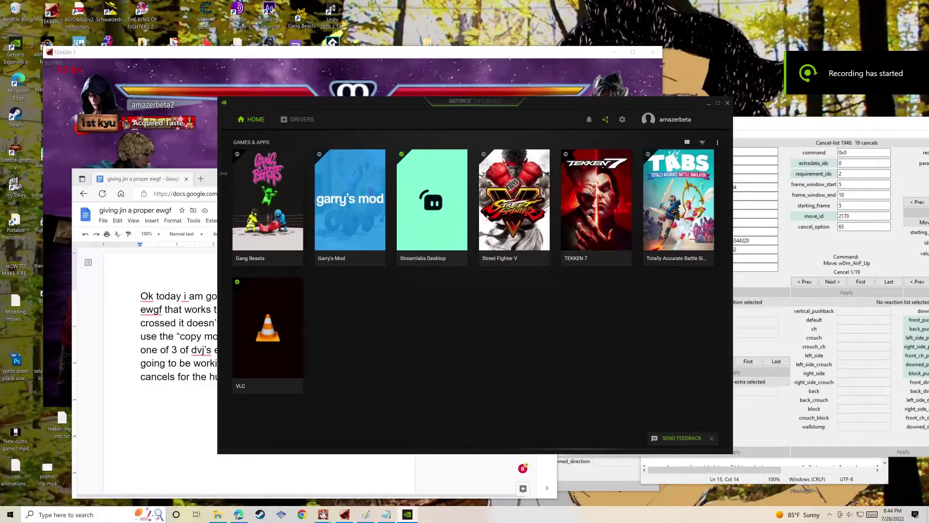
Minimise GeForce Experience and read through the document describing the plan to give Jin a proper EWGF.
left_click(710, 103)
left_click_drag(342, 176, 407, 106)
left_click_drag(200, 225, 420, 226)
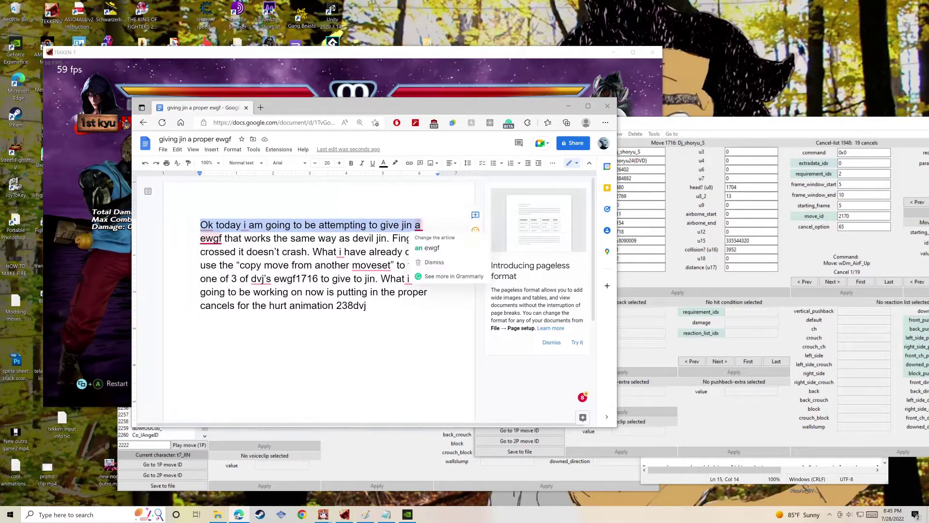
left_click_drag(200, 238, 418, 239)
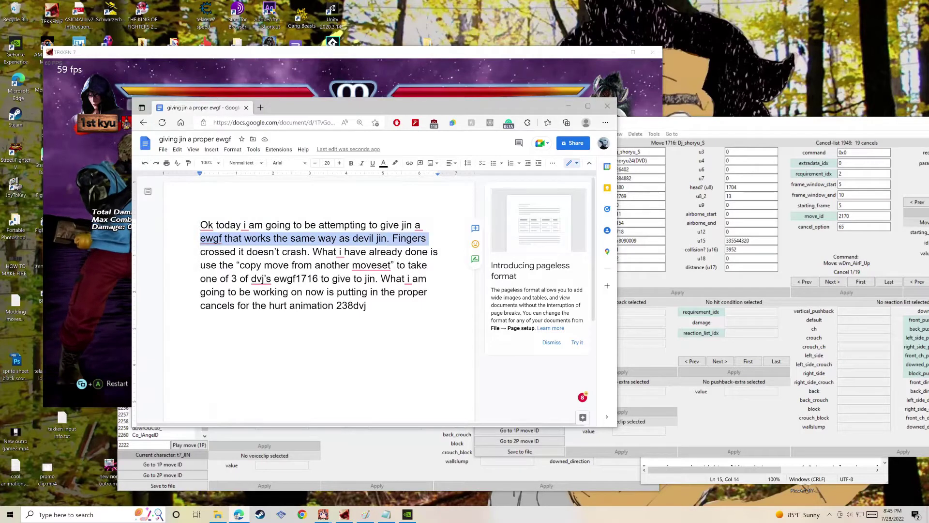
left_click_drag(200, 252, 438, 252)
left_click_drag(200, 265, 426, 265)
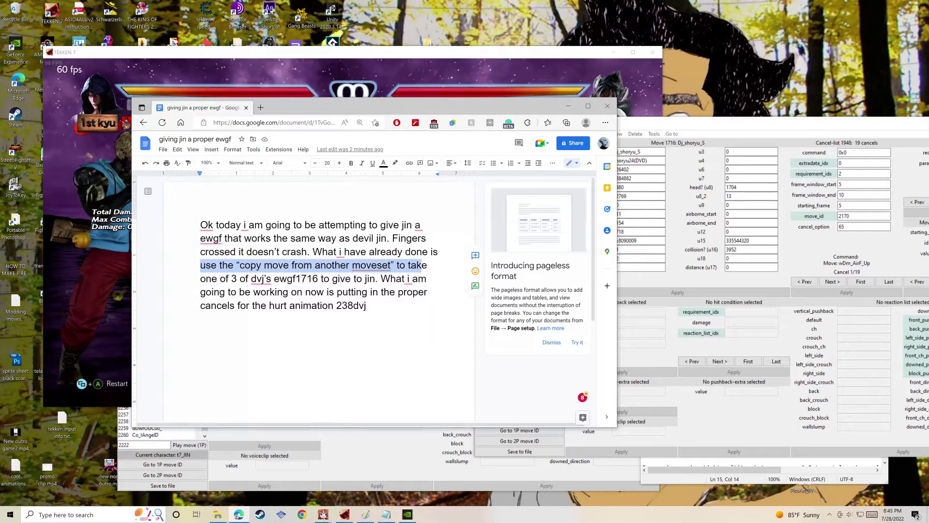
left_click_drag(200, 278, 426, 278)
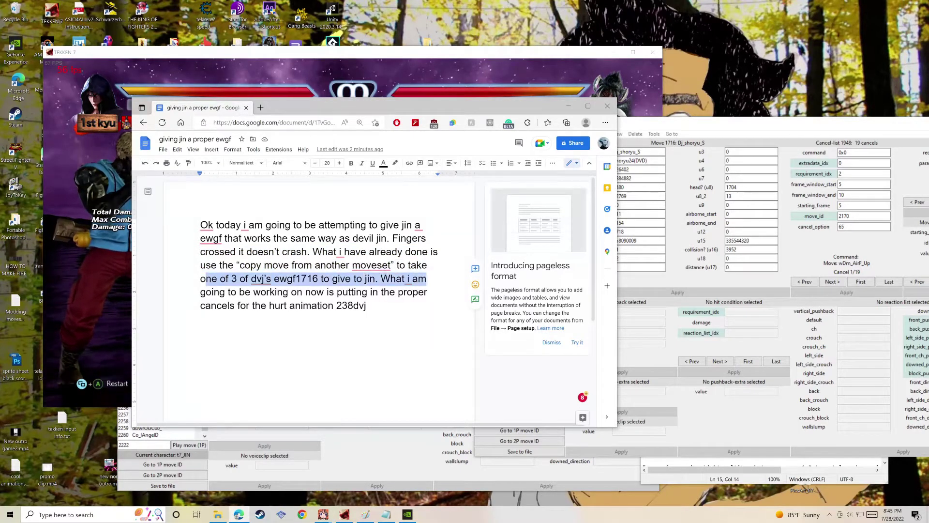
left_click_drag(211, 292, 424, 292)
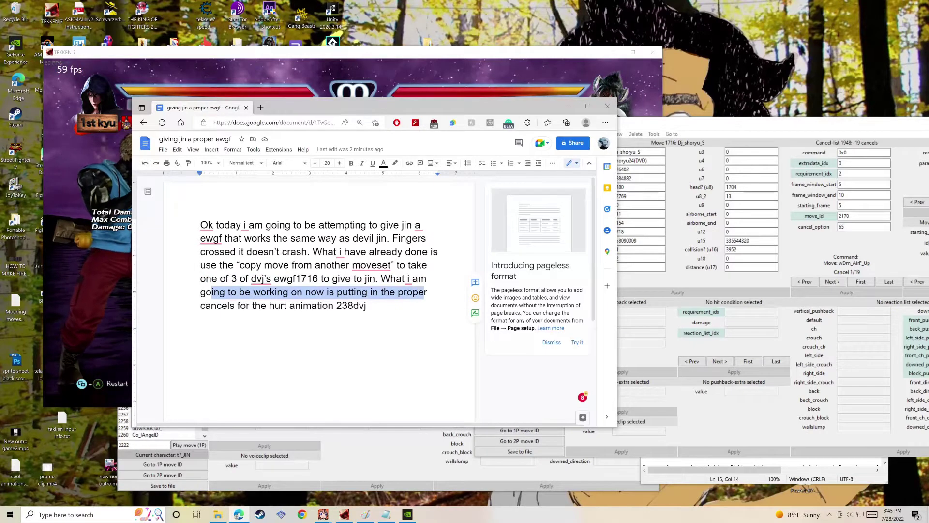
left_click_drag(201, 306, 366, 305)
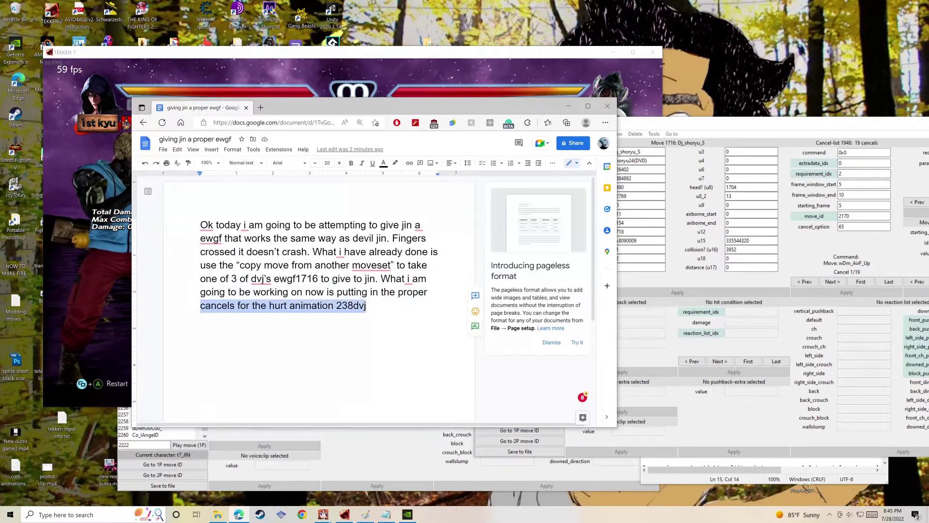
Open Devil Jin's move 238 (sDw_UP_01_) in his moveset editor and reposition that window.
left_click(697, 167)
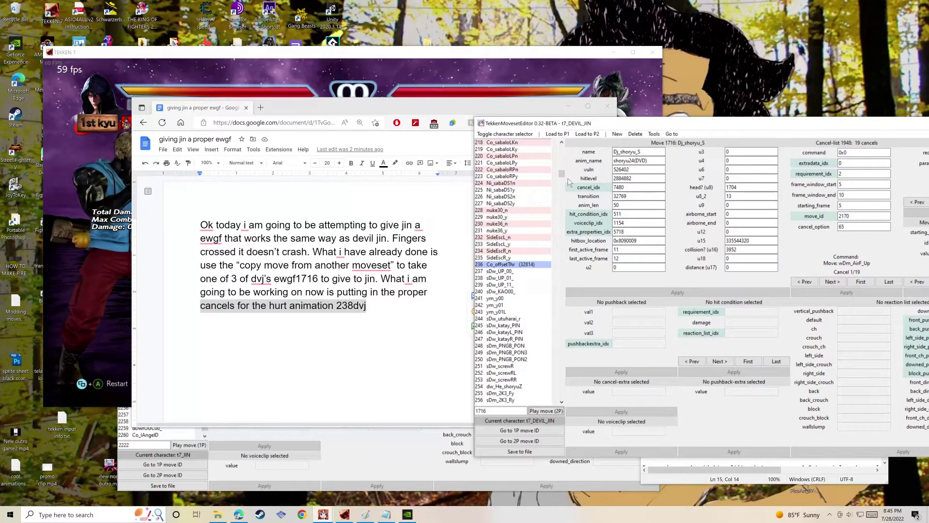
scroll(568, 178, "up", 14)
scroll(568, 173, "down", 15)
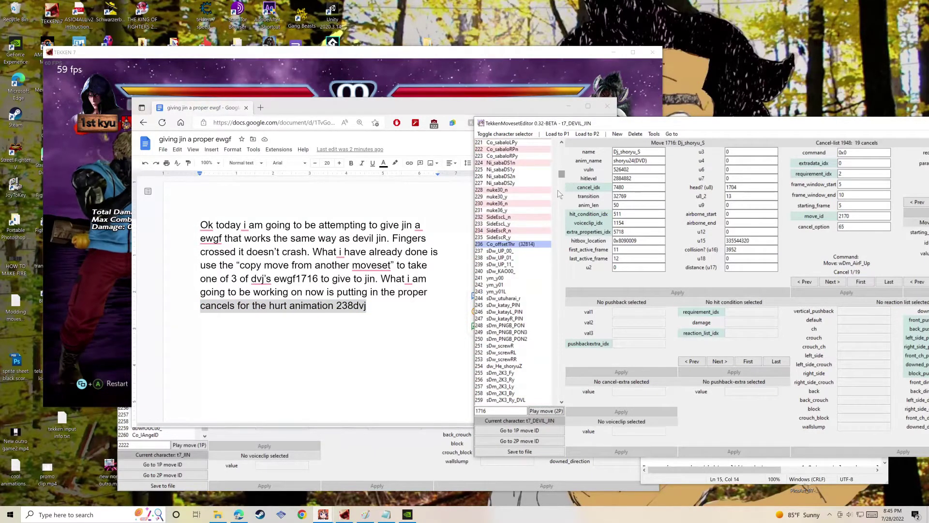
left_click(499, 258)
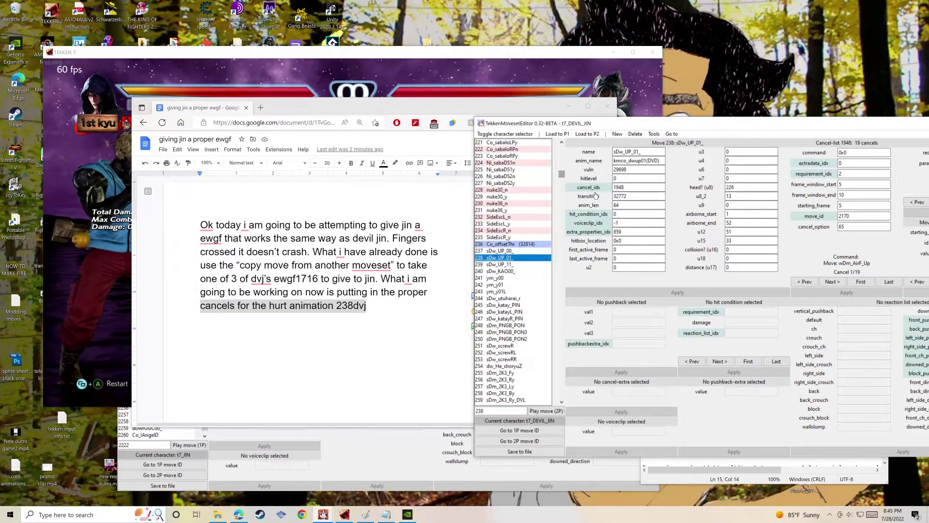
left_click_drag(686, 127, 641, 133)
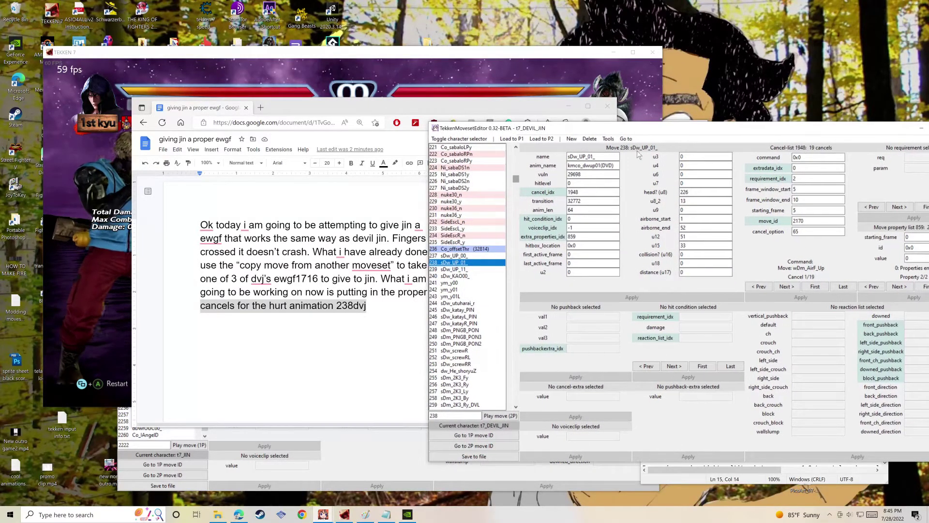
Bring Jin's moveset editor forward, check the move IDs in the modding notes, and open Jin's move 2223 (sDw_UP_01_).
left_click(288, 435)
left_click_drag(361, 164, 277, 173)
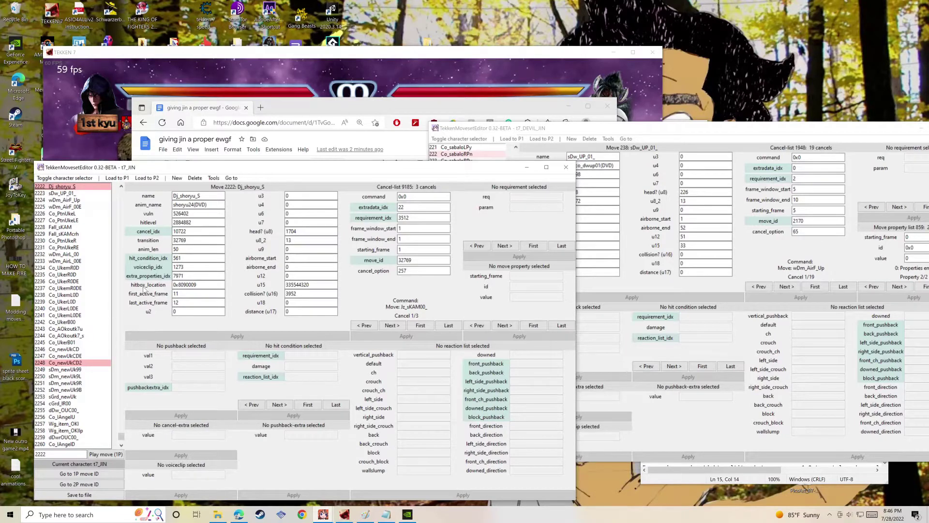
left_click_drag(124, 436, 127, 451)
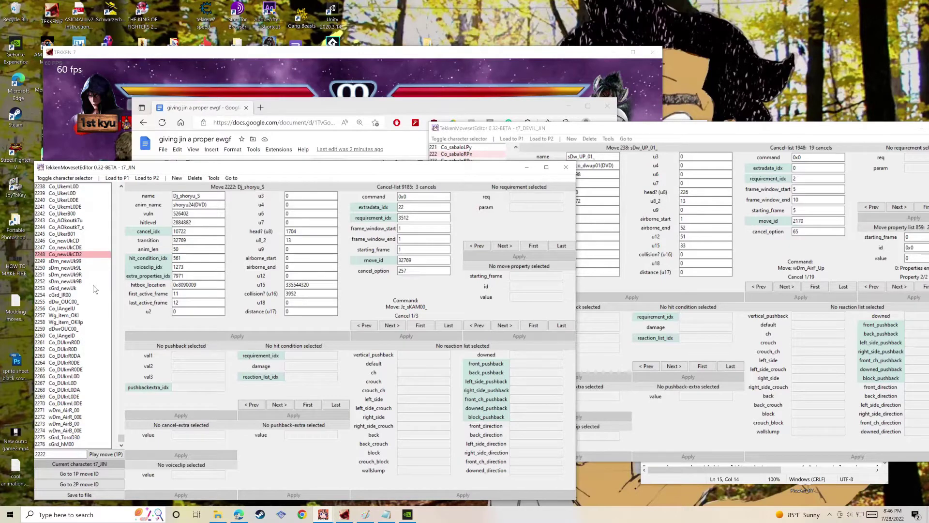
left_click(386, 515)
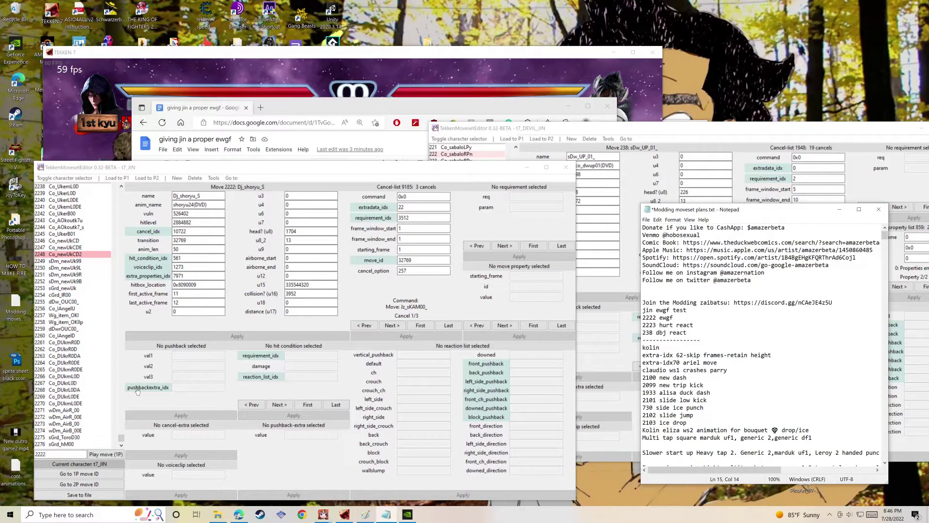
left_click_drag(123, 441, 127, 440)
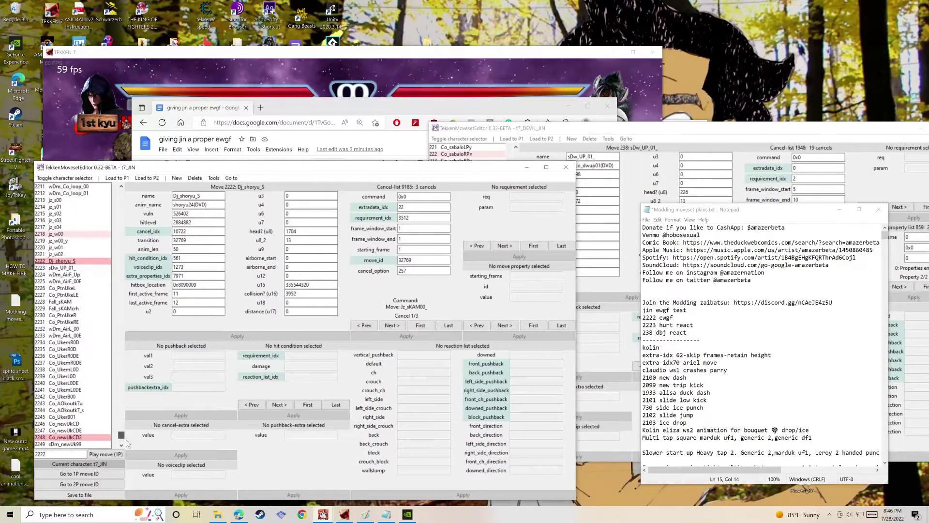
left_click(78, 268)
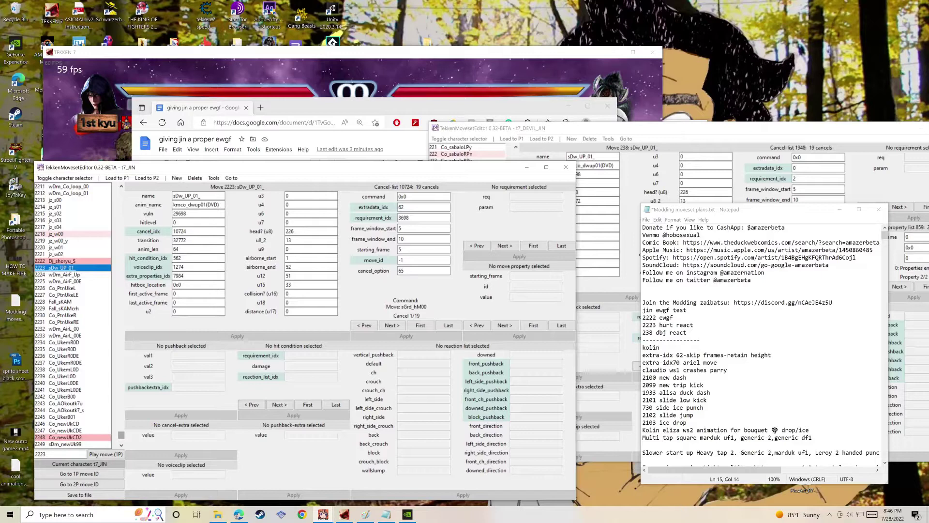
Arrange both moveset editors side by side and enter 224 as the move_id of the first cancel in Jin's move 2223.
left_click(602, 298)
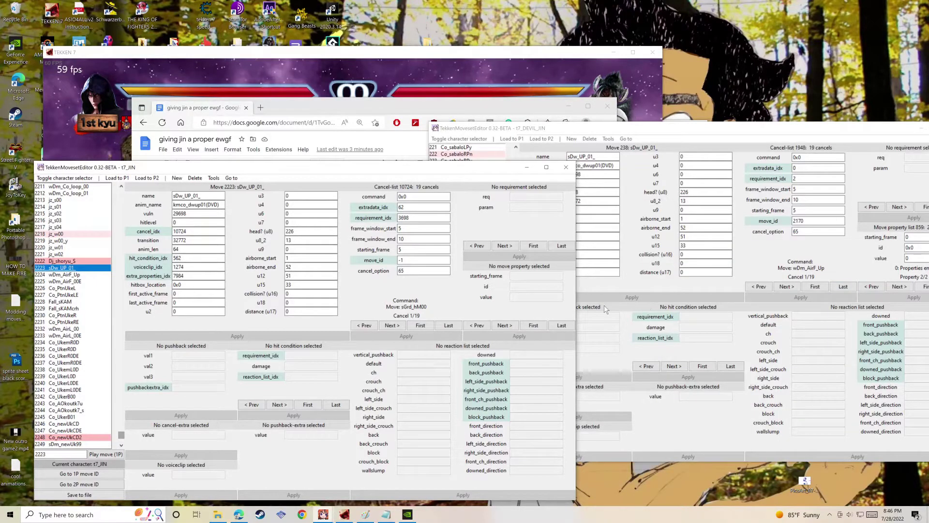
left_click_drag(601, 131, 657, 141)
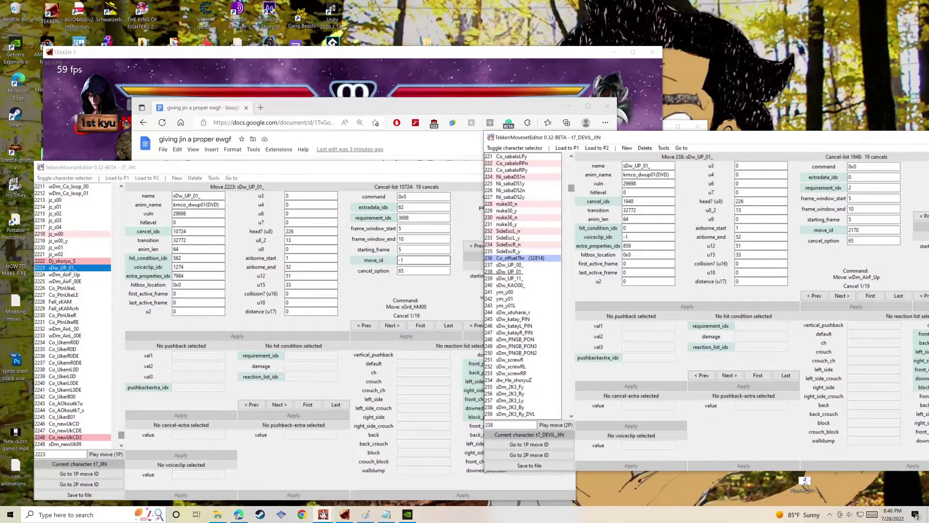
double_click(411, 260)
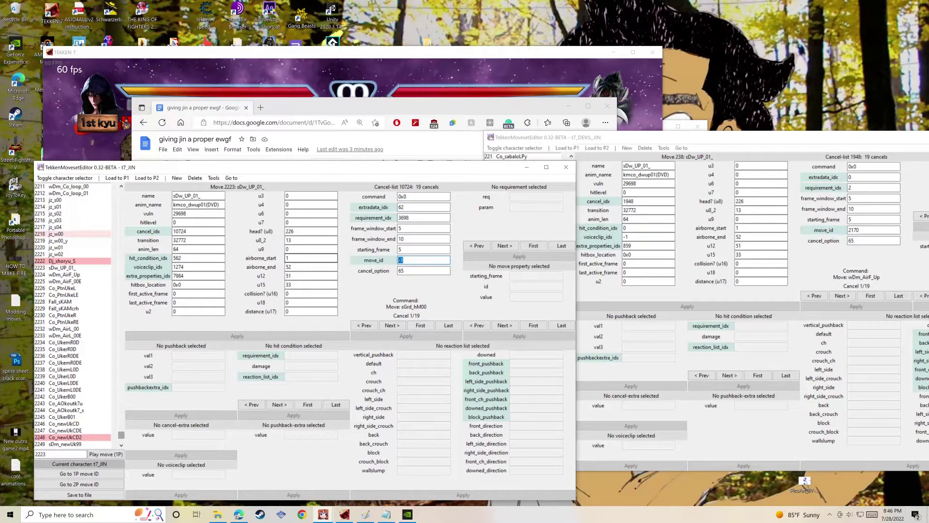
type("224")
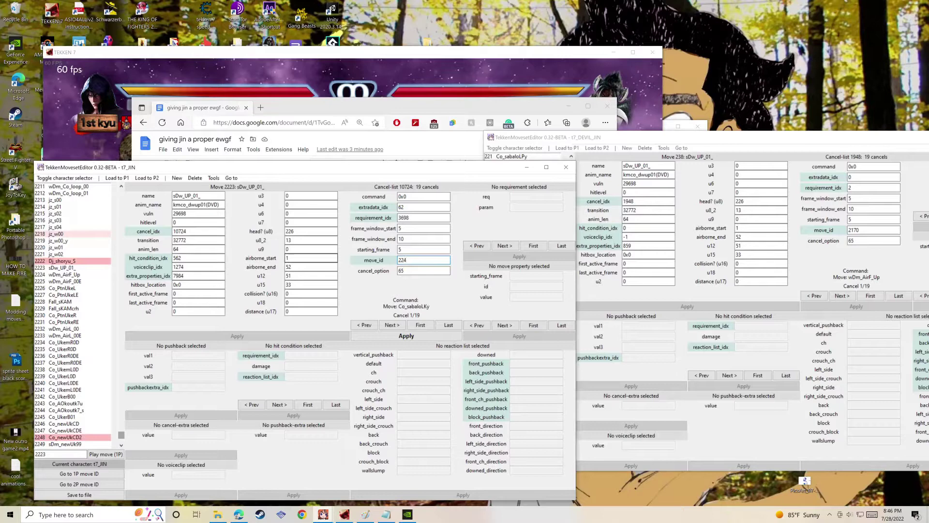
Inspect Devil Jin's move 2170 (wDm_AirF_Up) and its cancel list, consult the notes, and return to his move 238.
left_click(827, 231)
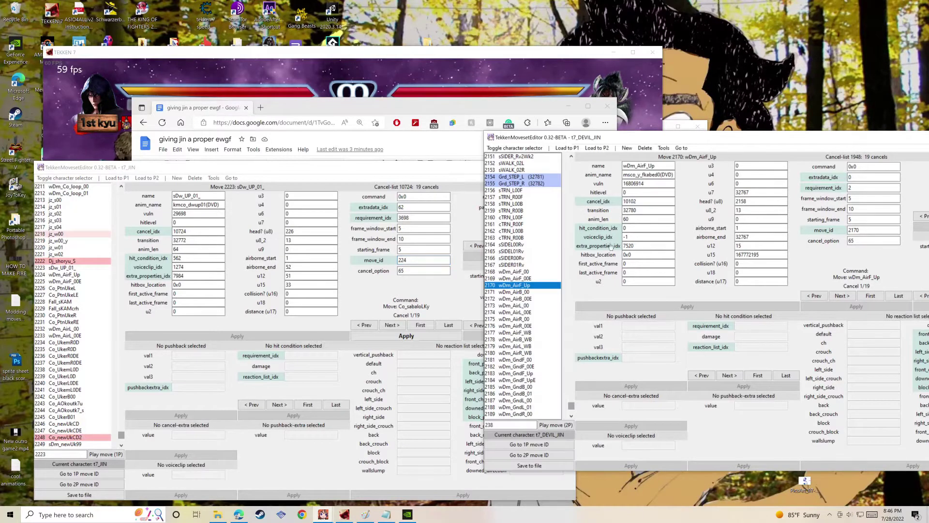
left_click(600, 201)
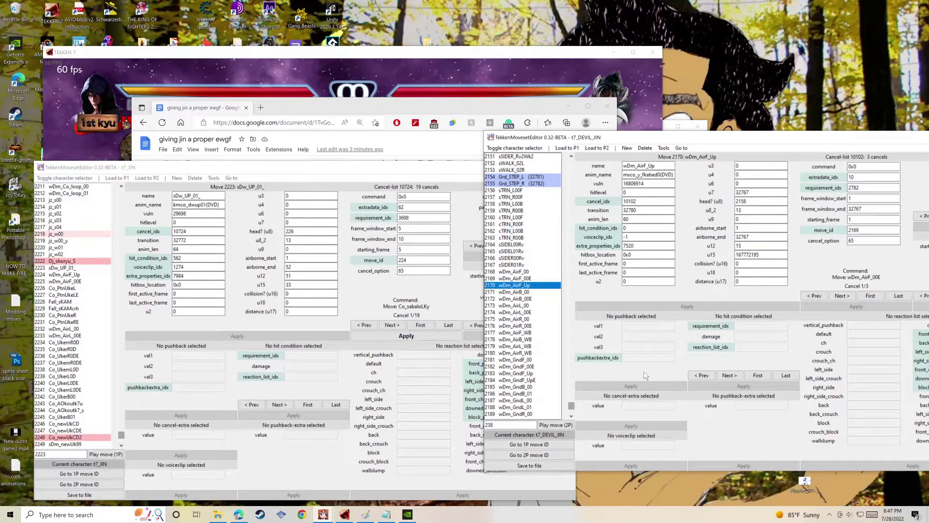
left_click(386, 514)
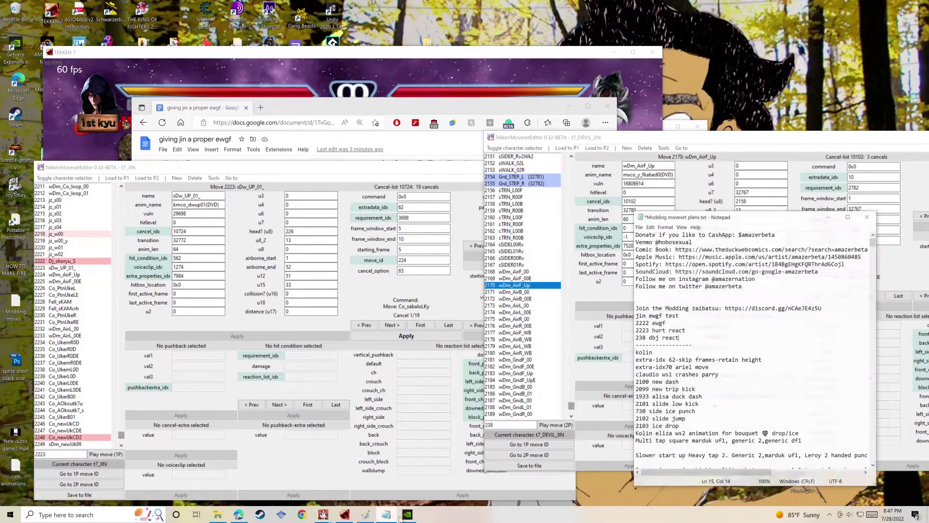
left_click(595, 284)
left_click_drag(571, 406, 562, 194)
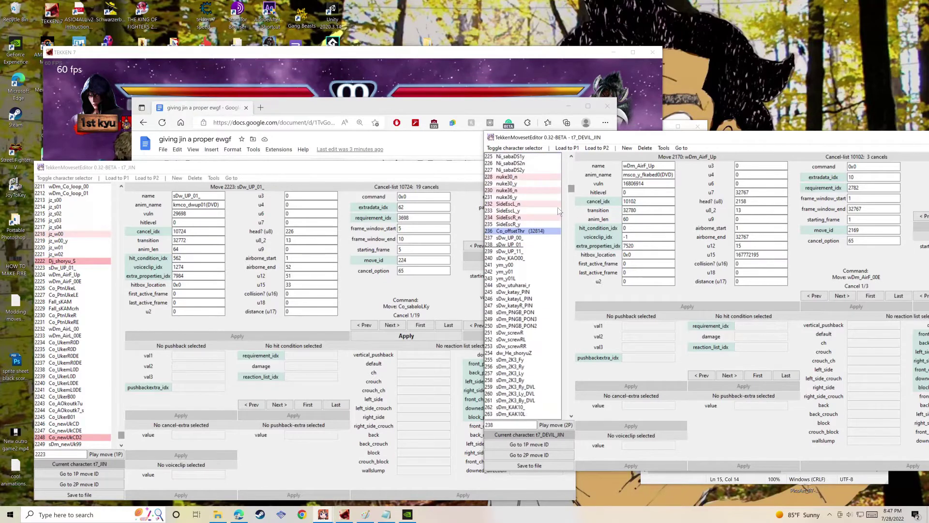
left_click(522, 245)
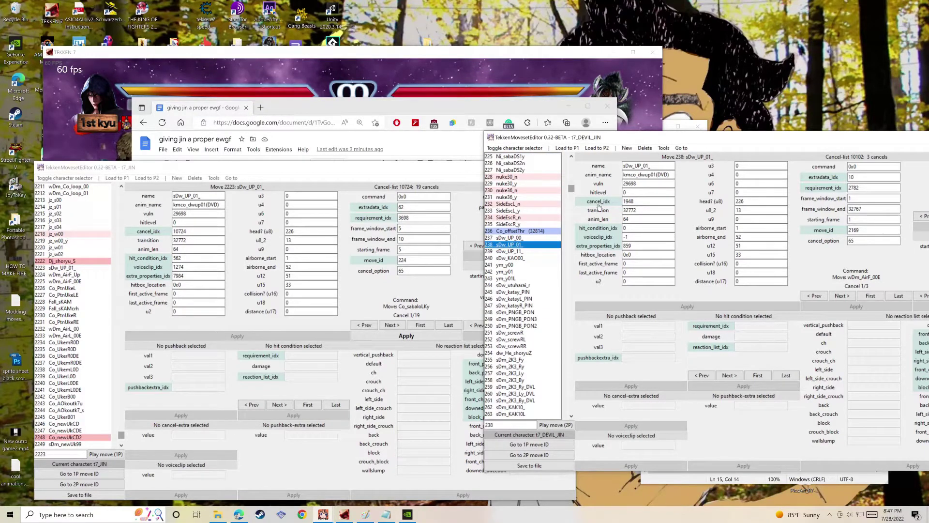
Correct the move_id of the first cancel in Jin's move 2223 to 2224 and apply the change.
left_click(399, 260)
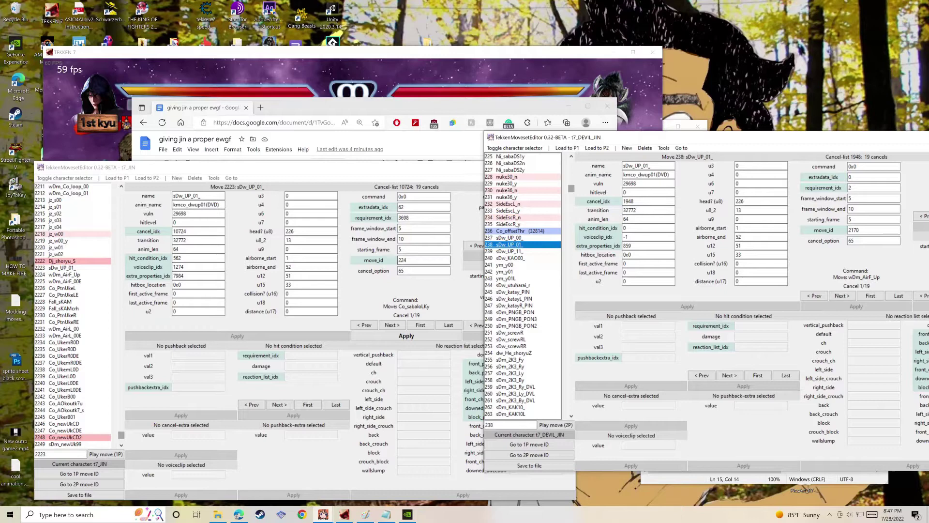
type("2")
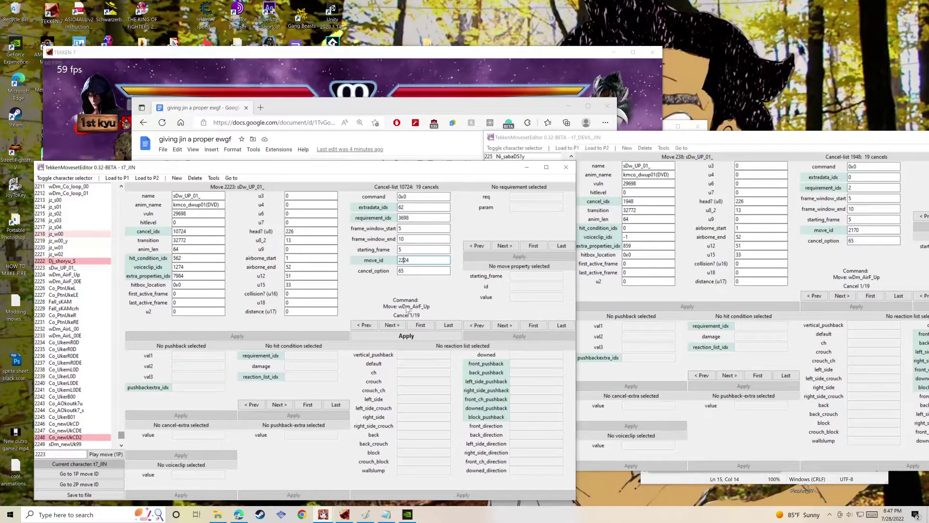
left_click(418, 338)
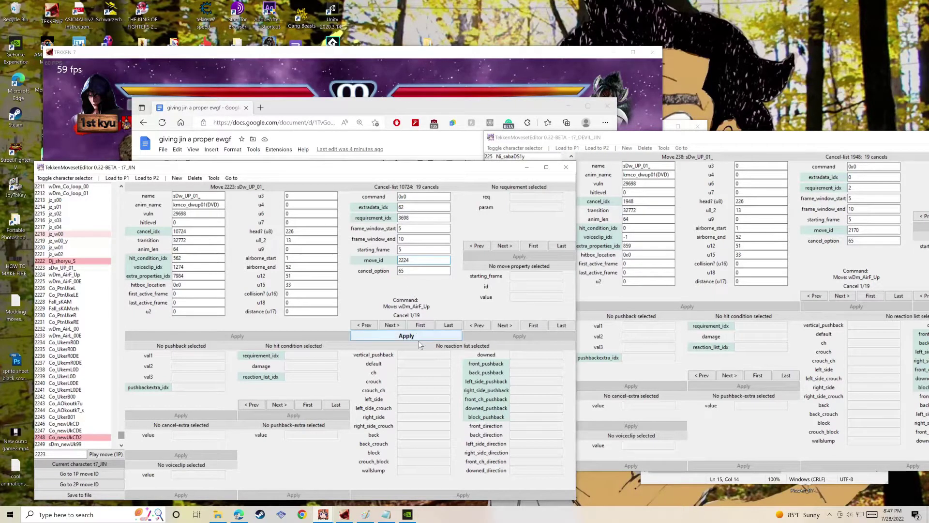
Show the second cancel of Devil Jin's move 238 and locate its target move, wDm_AirL_00, in Jin's move list.
left_click(842, 296)
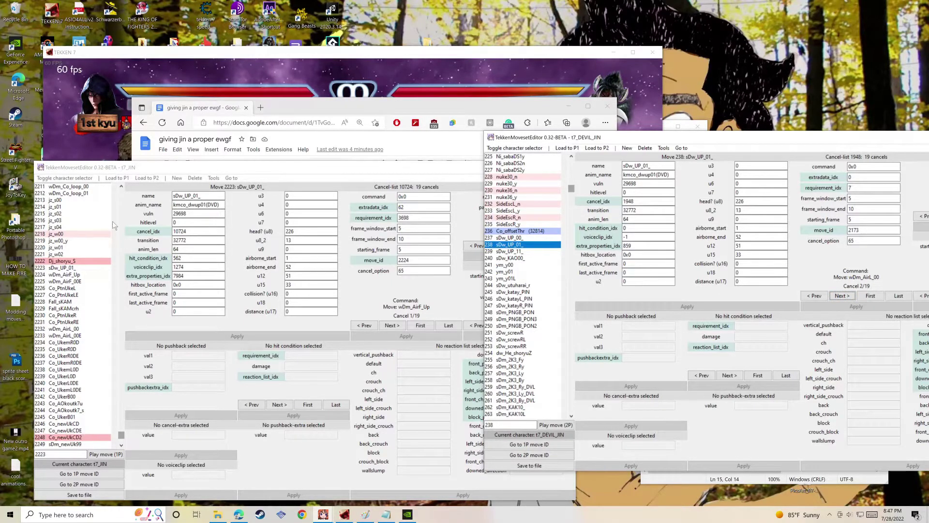
left_click(122, 187)
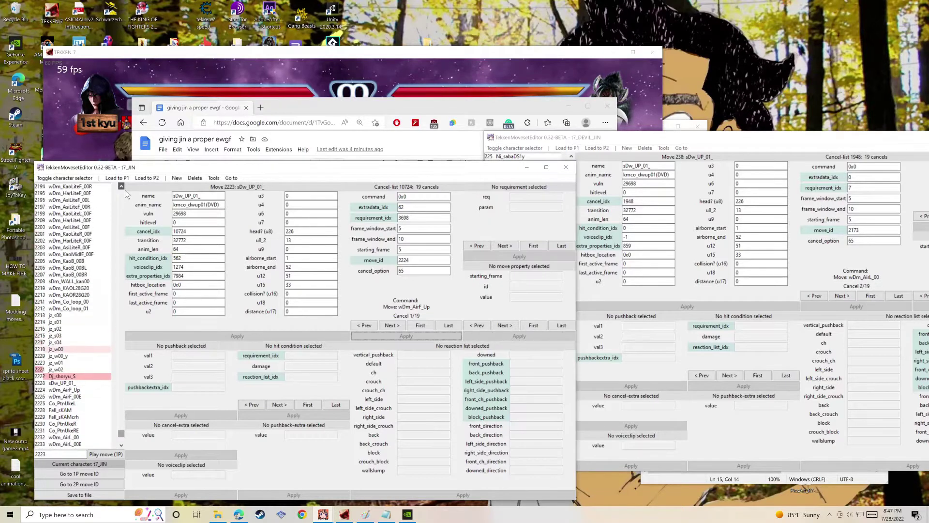
left_click_drag(125, 190, 125, 190)
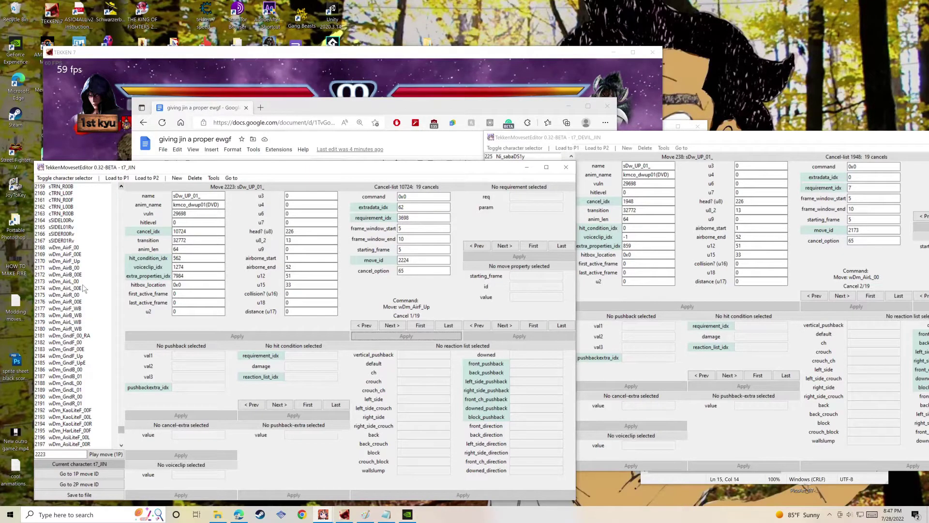
Set the move_id of the second cancel in Jin's move 2223 to 2173, apply it, and advance to the third cancel.
left_click(393, 325)
double_click(411, 260)
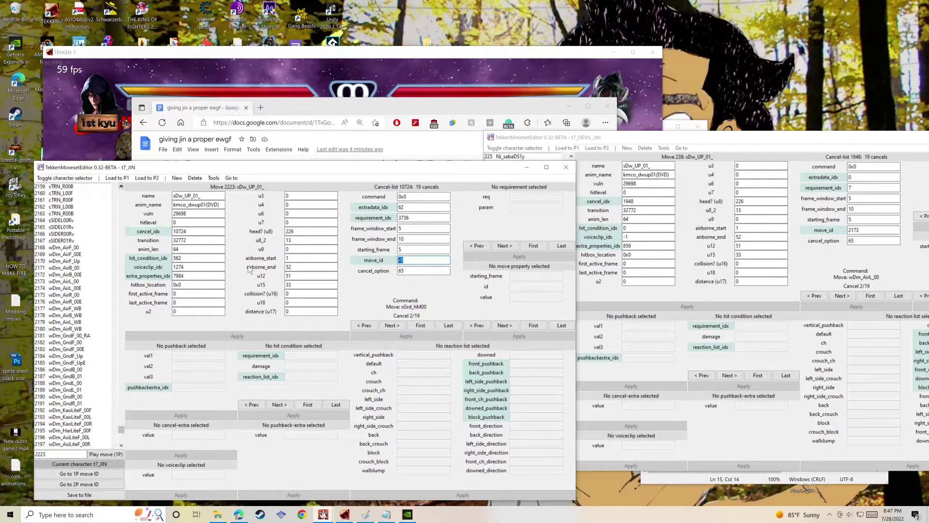
type("21")
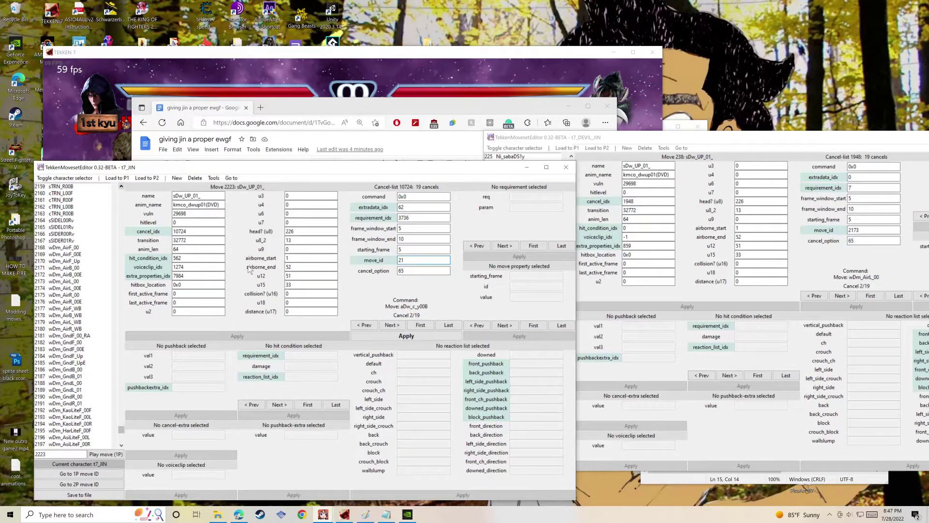
type("73")
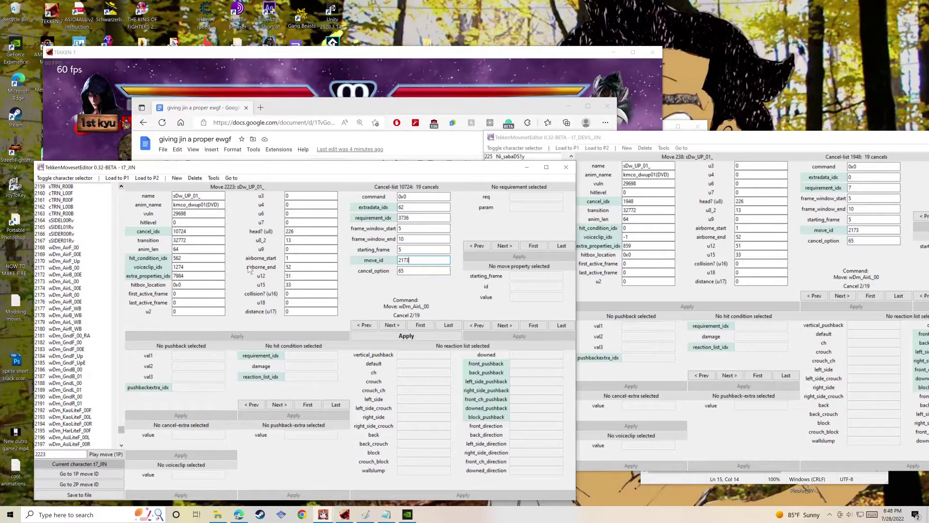
scroll(88, 328, "down", 7)
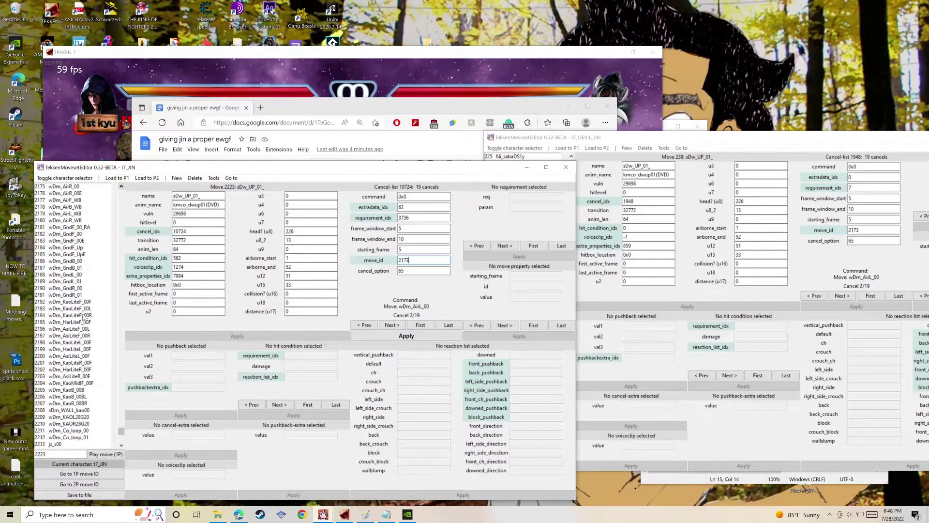
left_click(403, 338)
left_click(392, 326)
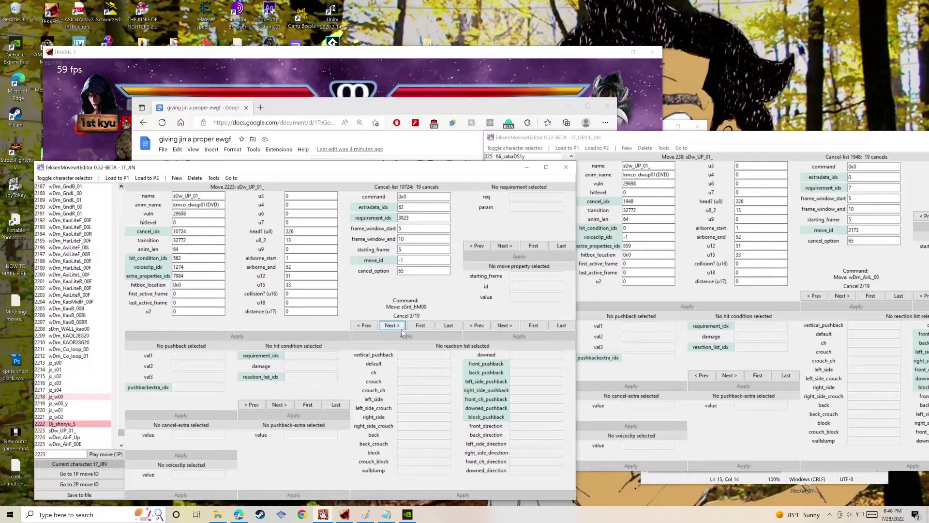
Show the third cancel of Devil Jin's move 238, set Jin's matching move_id to 2175 in move 2223, and apply it.
left_click(842, 296)
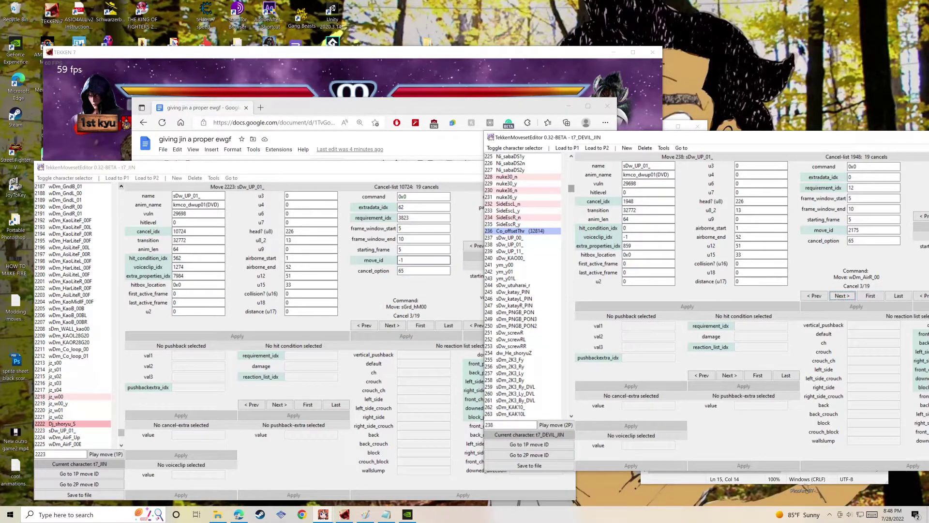
left_click_drag(415, 260, 325, 259)
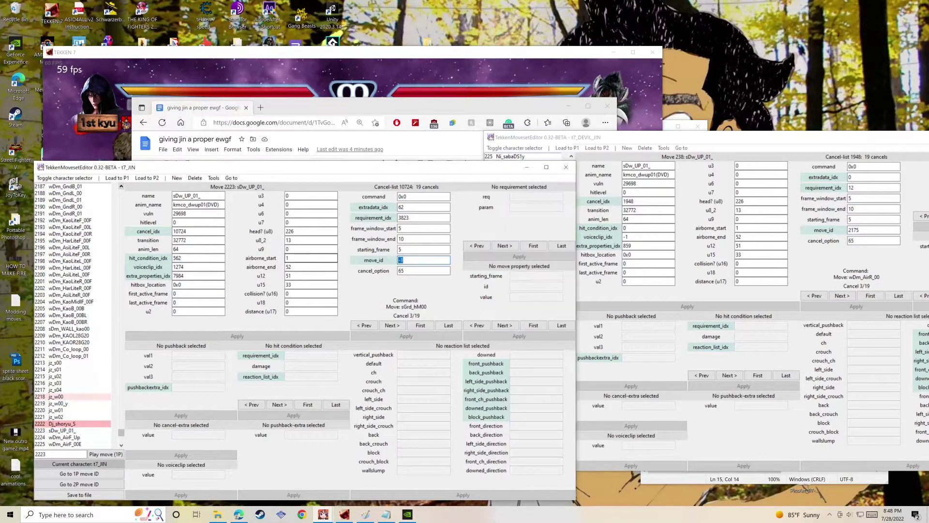
type("2175")
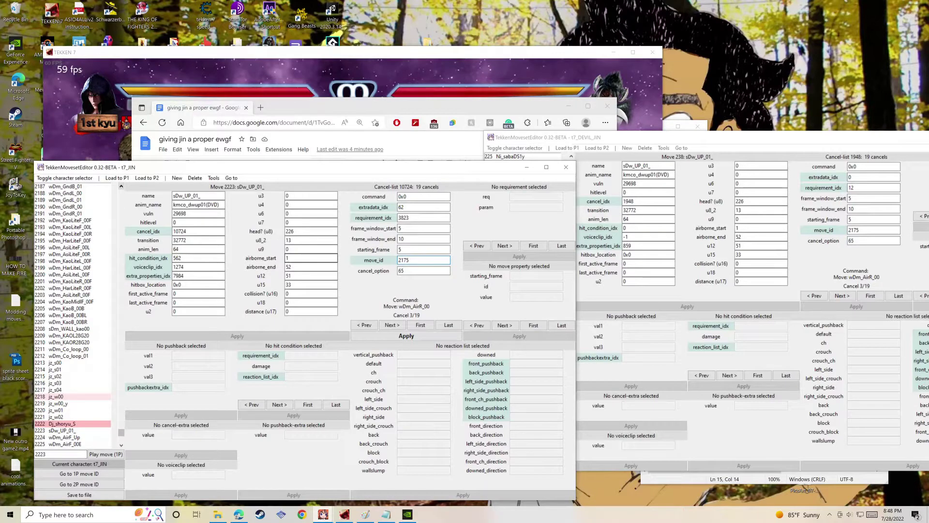
left_click(430, 339)
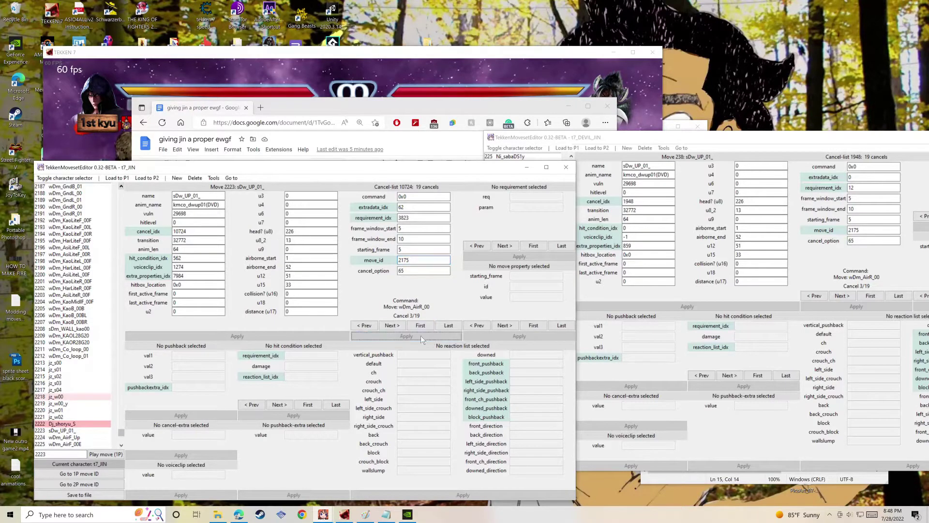
Advance both cancel lists to the fourth cancel, set the move_id in Jin's move 2223 to 2171, and apply it.
left_click(393, 326)
left_click(855, 298)
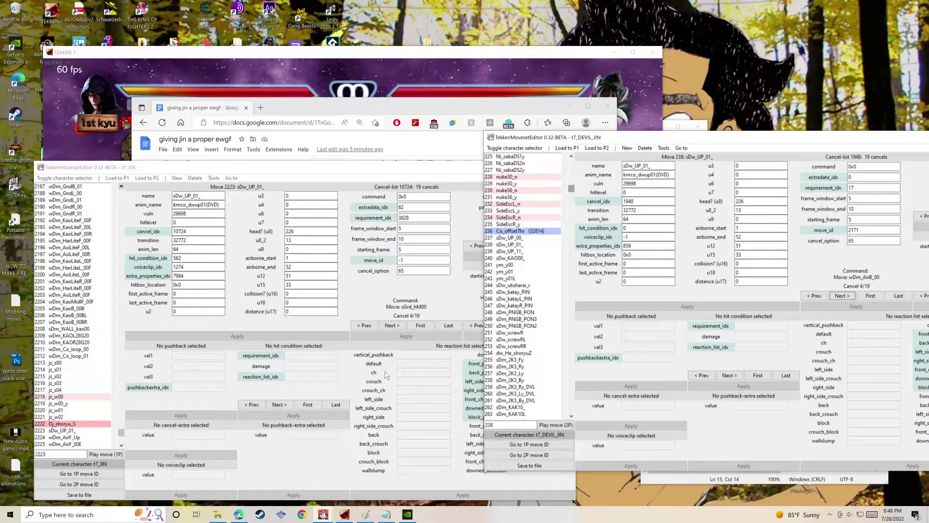
left_click(402, 260)
type("2171")
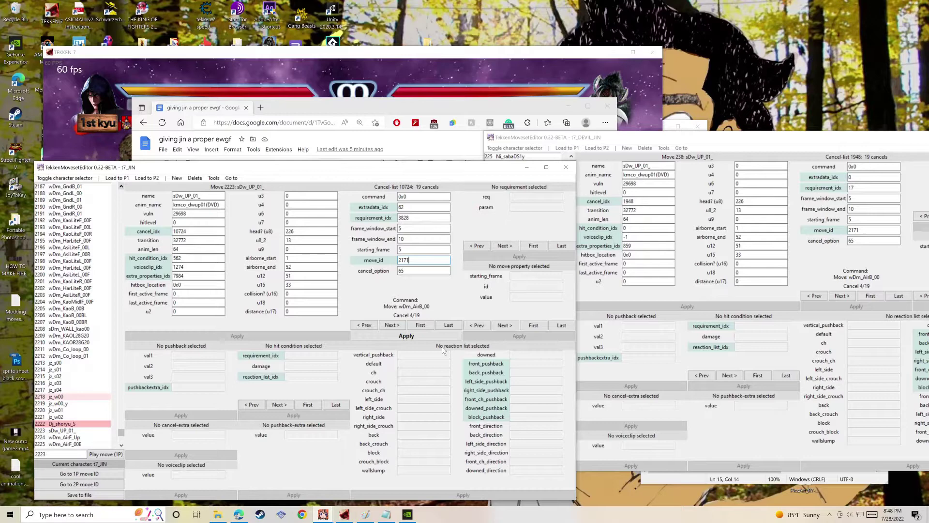
left_click(423, 337)
In the Google Docs notes, add the paragraph "I can only assume because they are similar characters, certain reactions are in the same place".
left_click(240, 514)
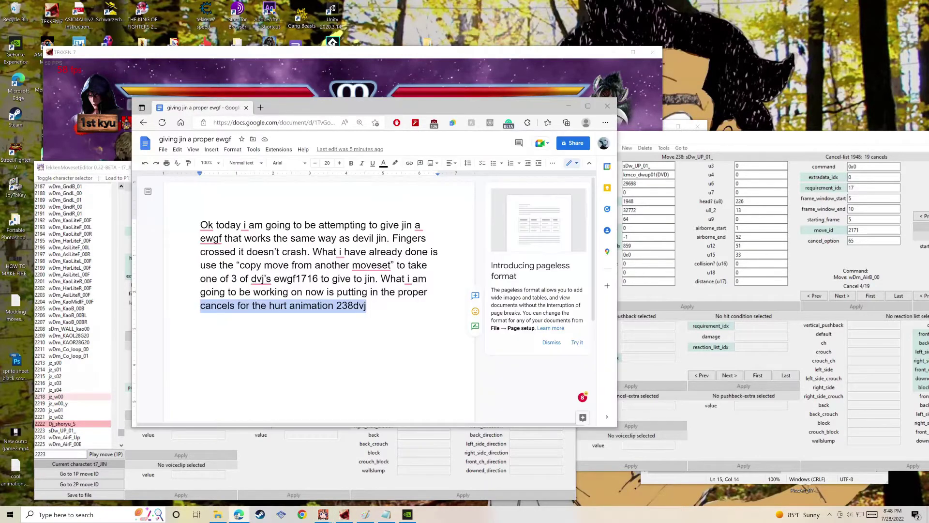
left_click(368, 306)
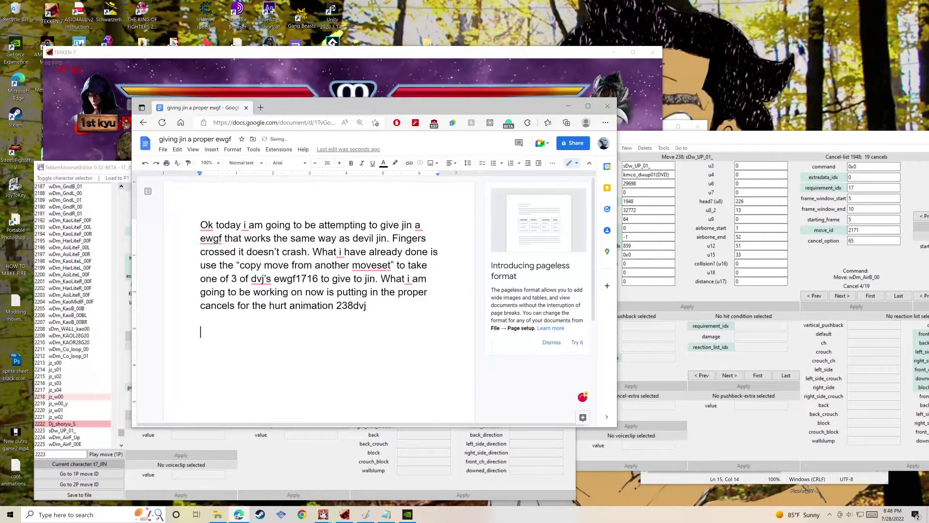
key("Return")
type("I can on")
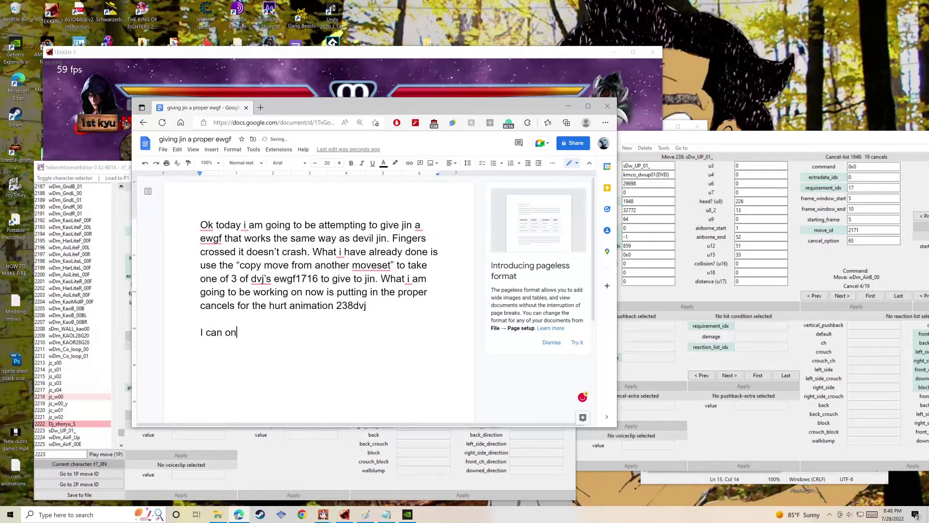
type("ly assume be")
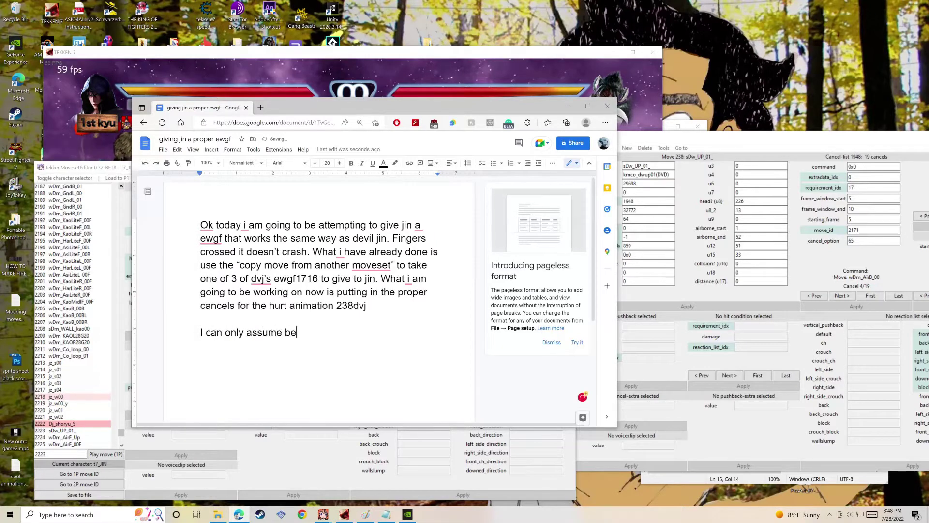
type("cause they are")
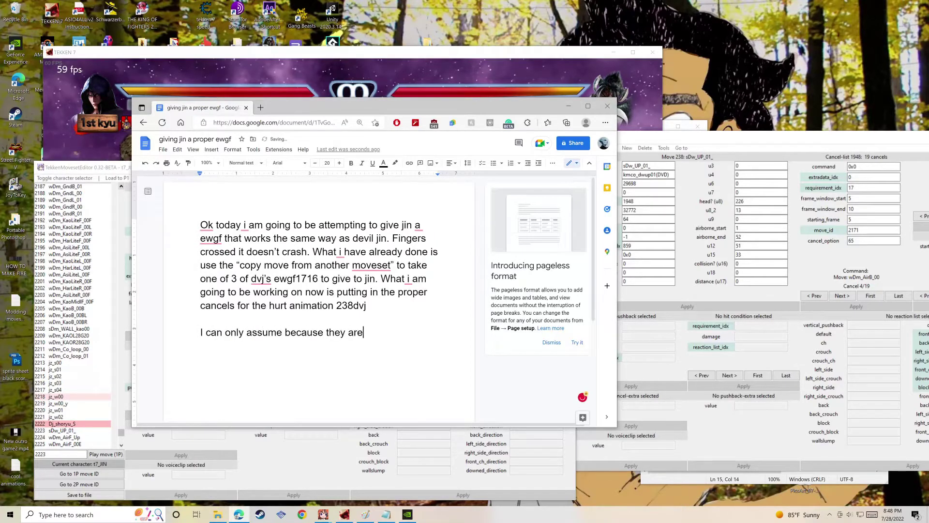
type(" similar char")
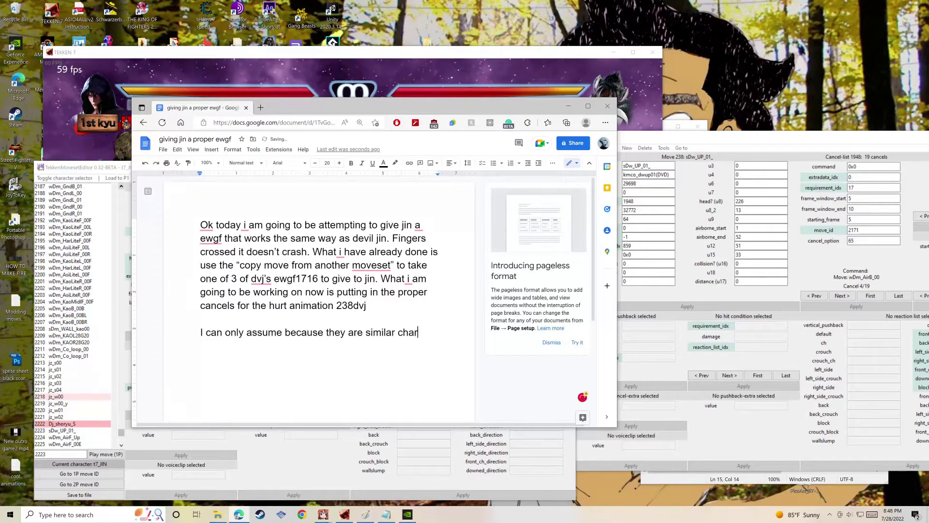
type("actteers")
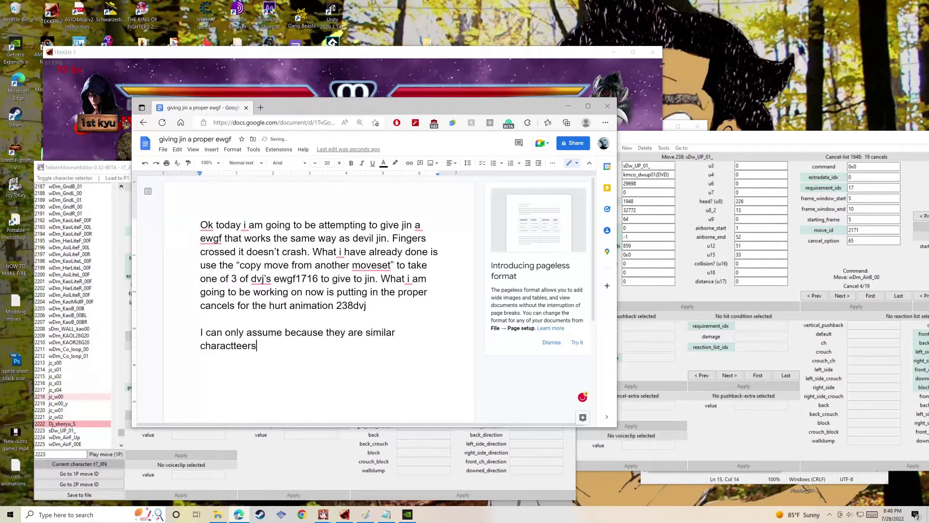
type(", certain re")
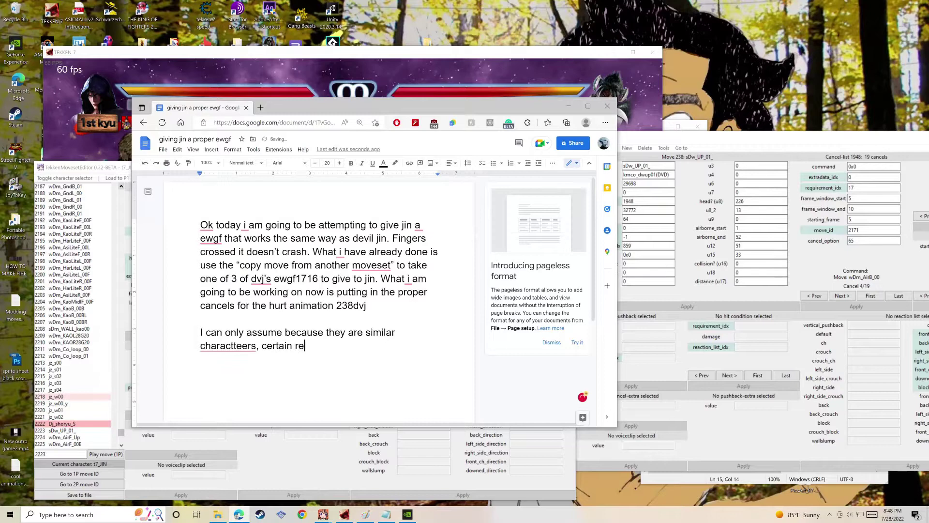
type("actions are i")
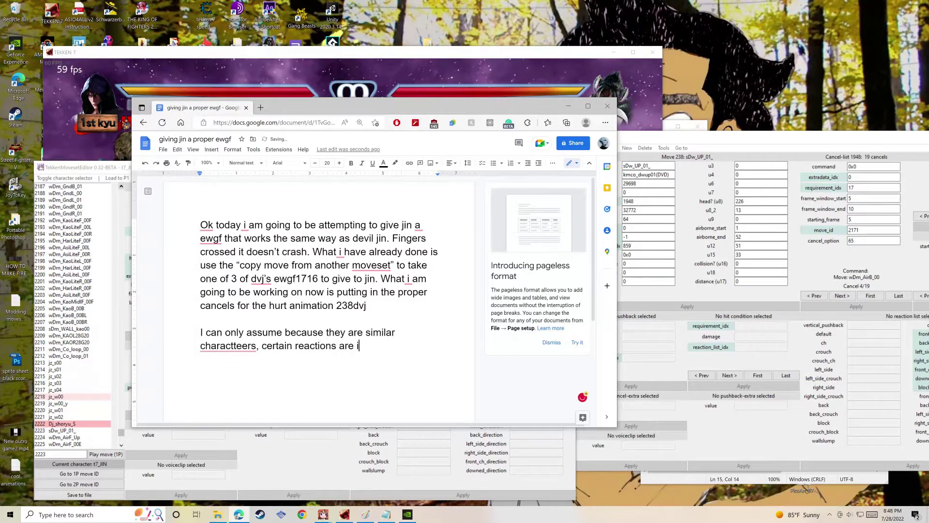
type("n the same place")
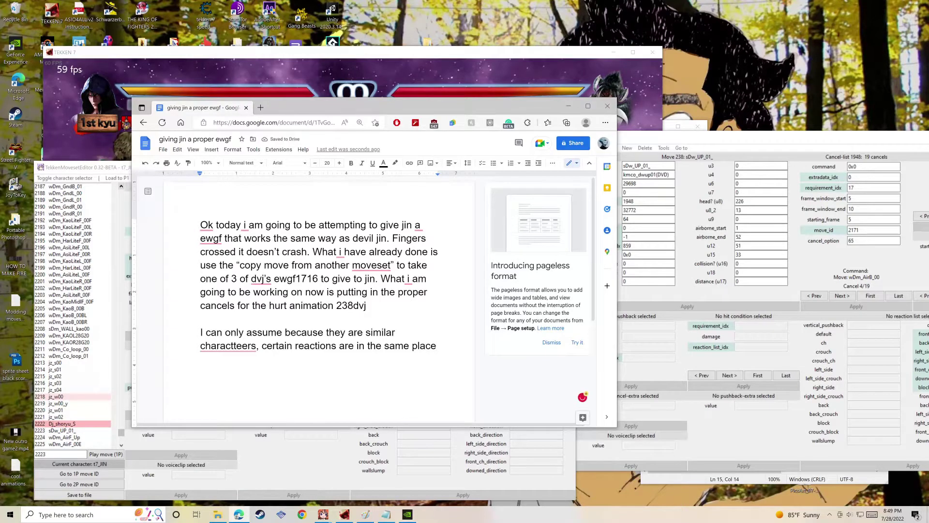
left_click(239, 362)
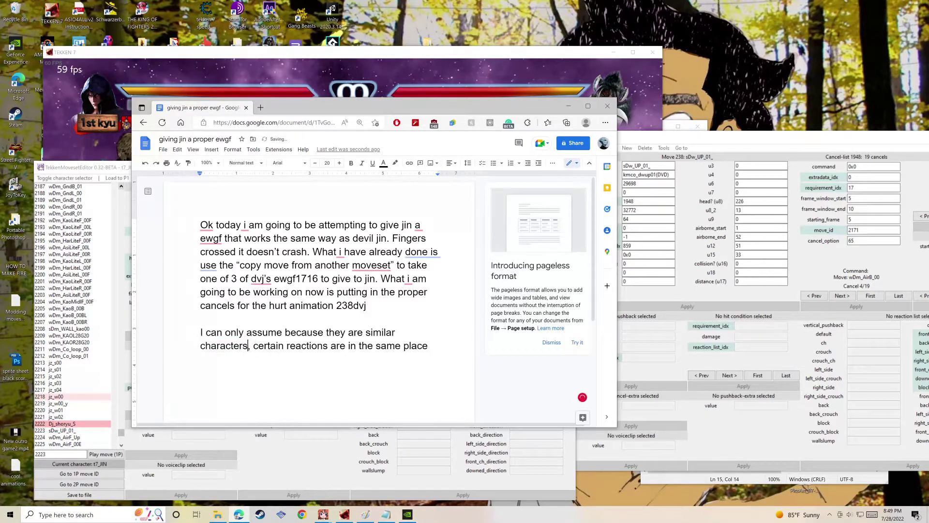
Return to the moveset editors and set the move_id of the fifth cancel in Jin's move 2223 to 32771, applying the change.
key("alt+Tab")
left_click(401, 327)
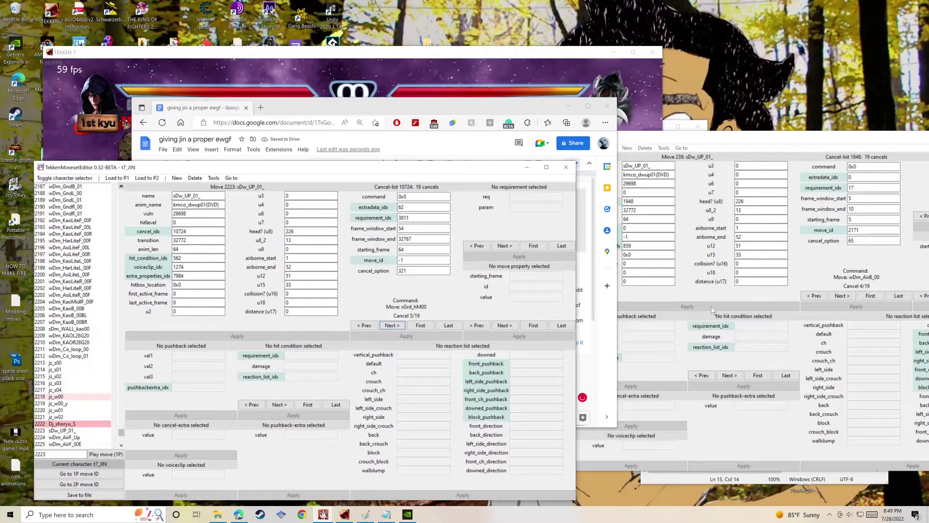
left_click(843, 296)
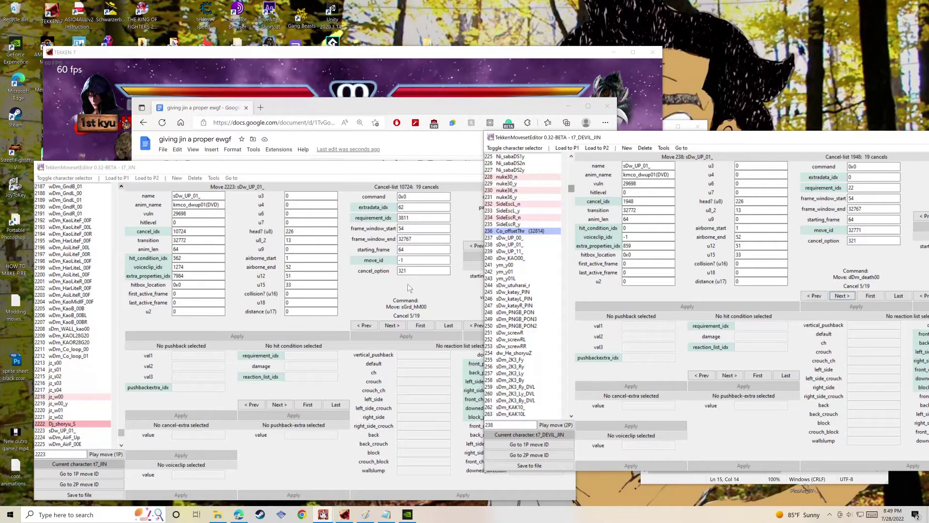
double_click(401, 260)
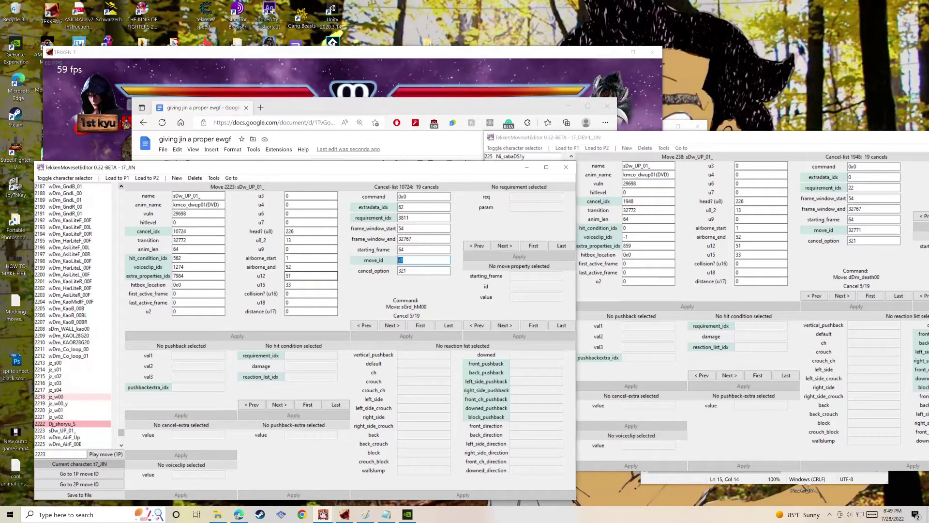
type("32771")
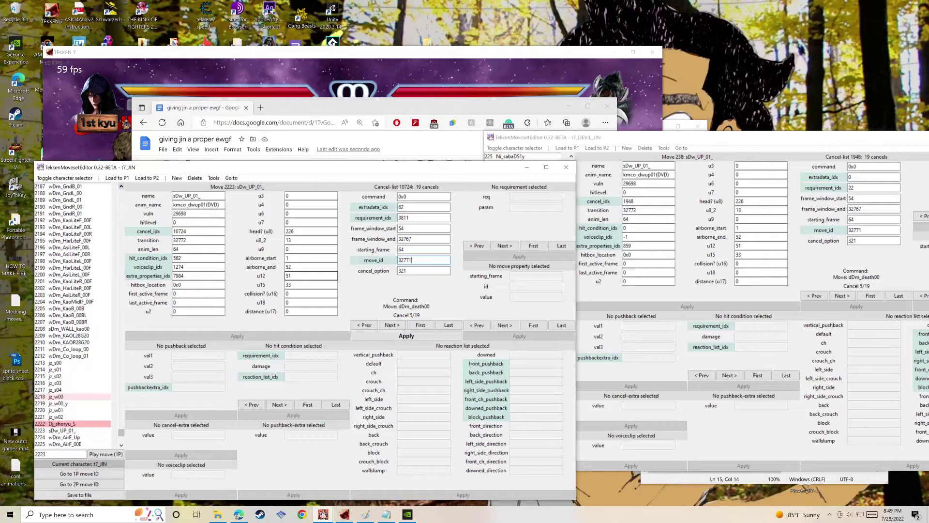
left_click(421, 335)
Advance both cancel lists to the sixth cancel and enter 301 as its move_id in Jin's move 2223.
left_click(391, 325)
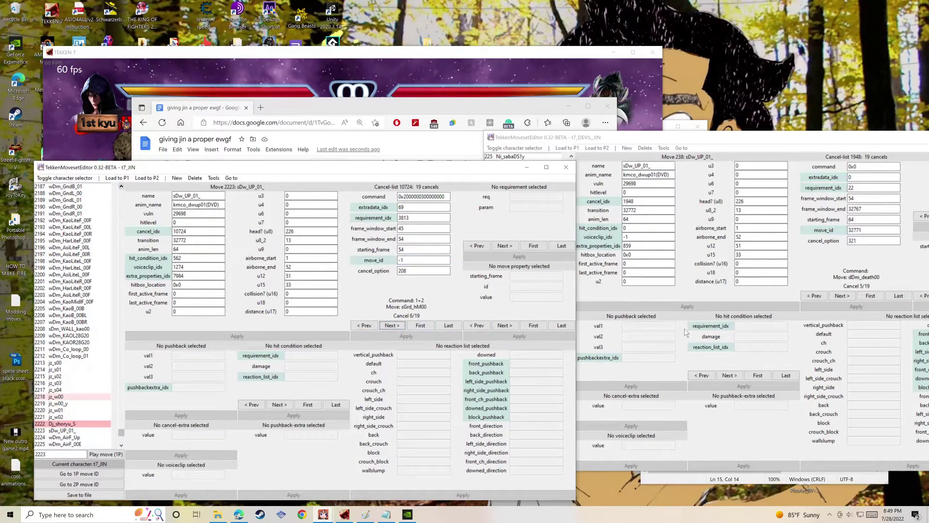
left_click(842, 295)
double_click(400, 261)
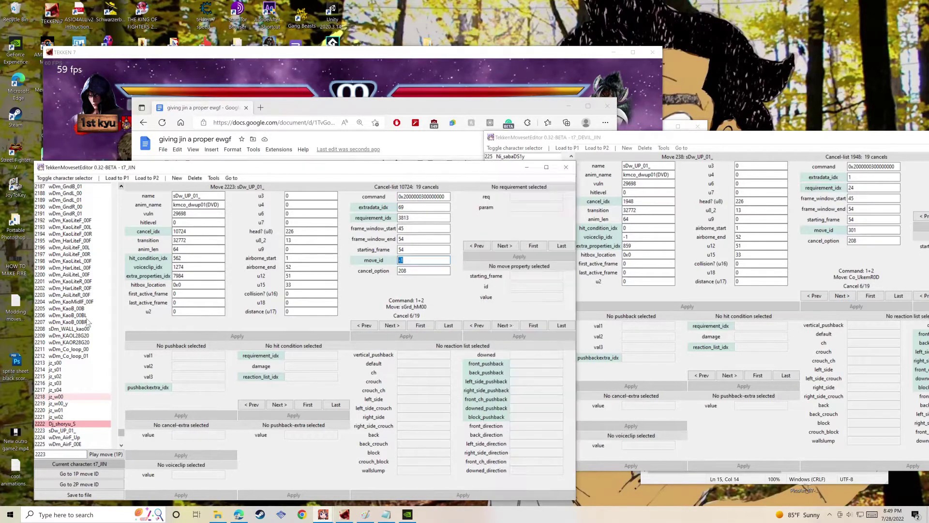
type("301")
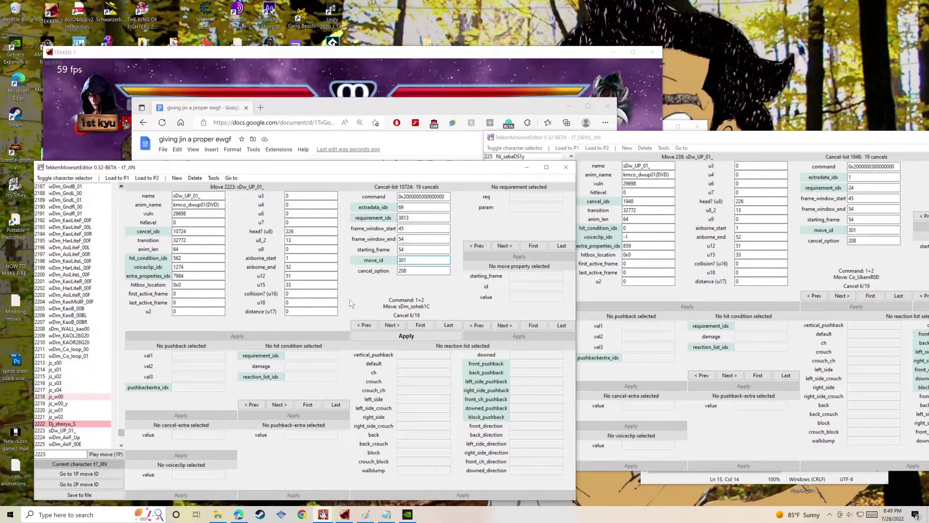
Switch to the Google Docs notes and add the line "Unfortunately they cant all be the same :(".
left_click(255, 100)
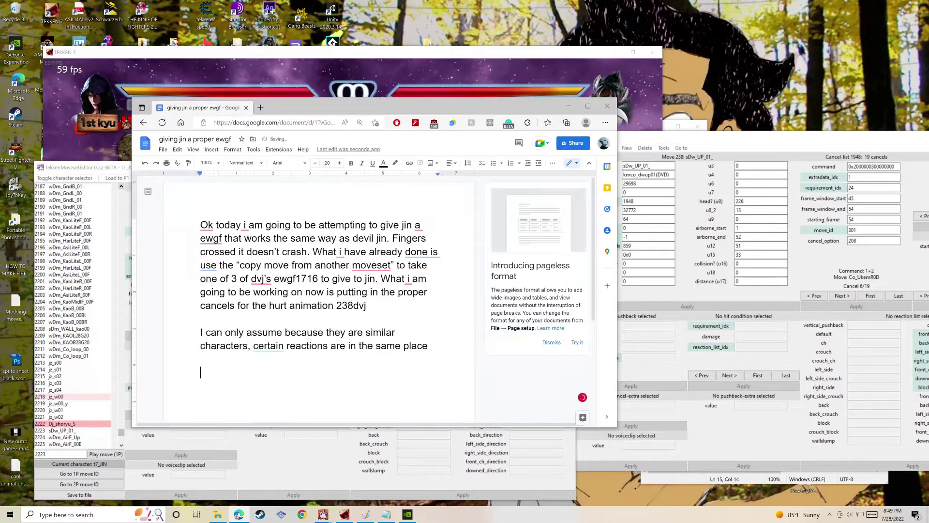
key("Return")
type("unfortunat")
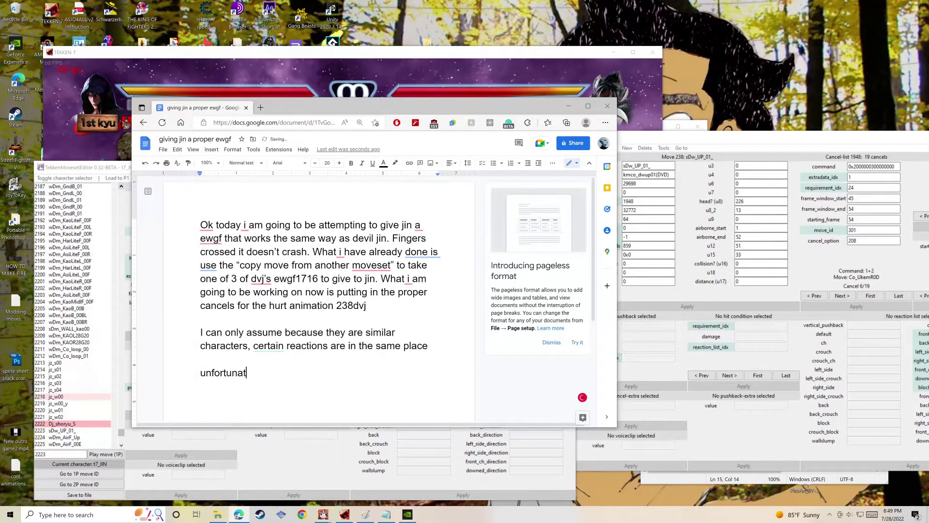
type("ely t")
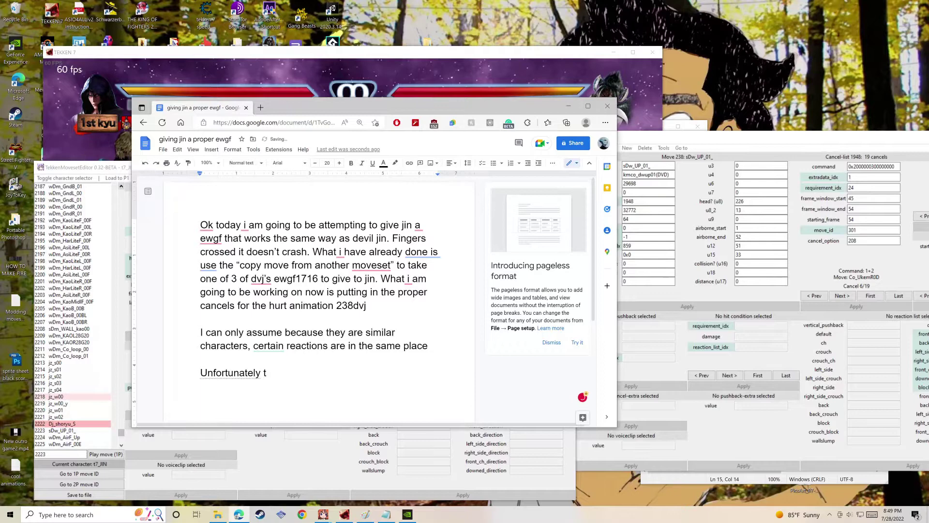
type("hey cant al ")
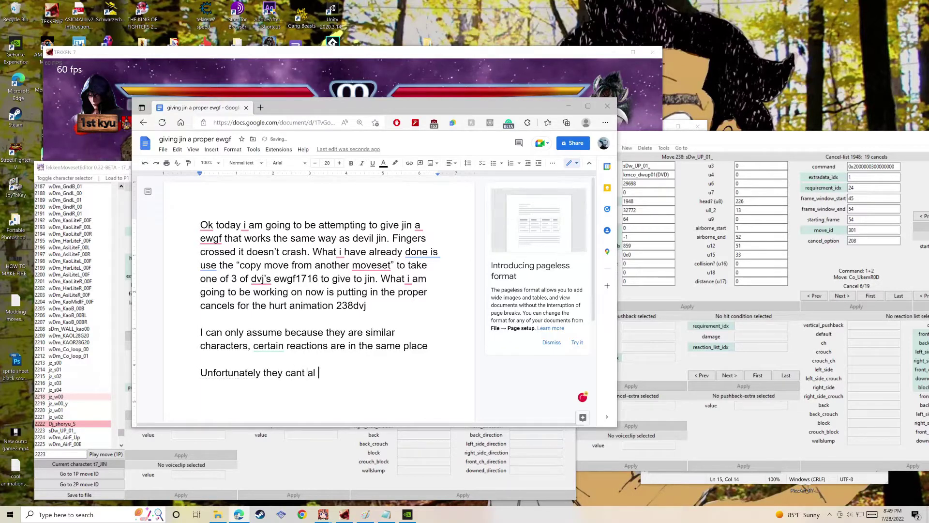
type("be the same")
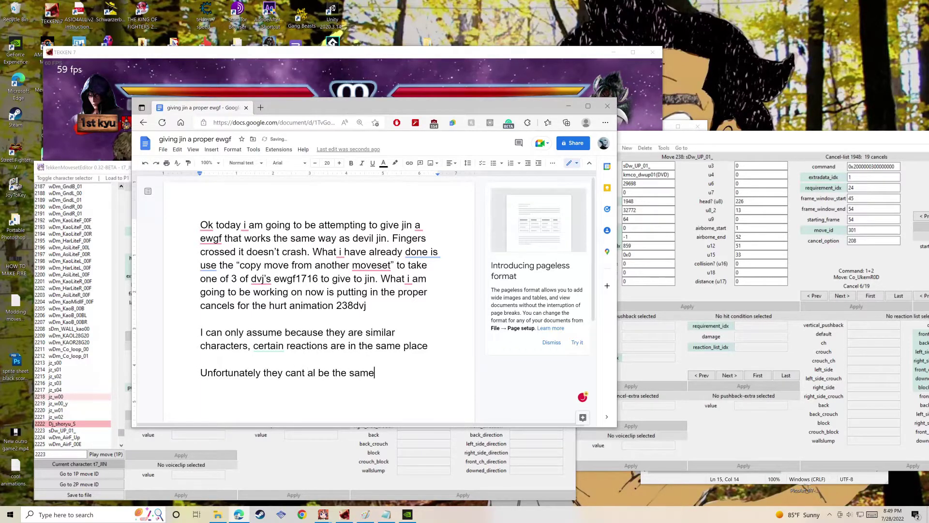
left_click(317, 372)
type("l")
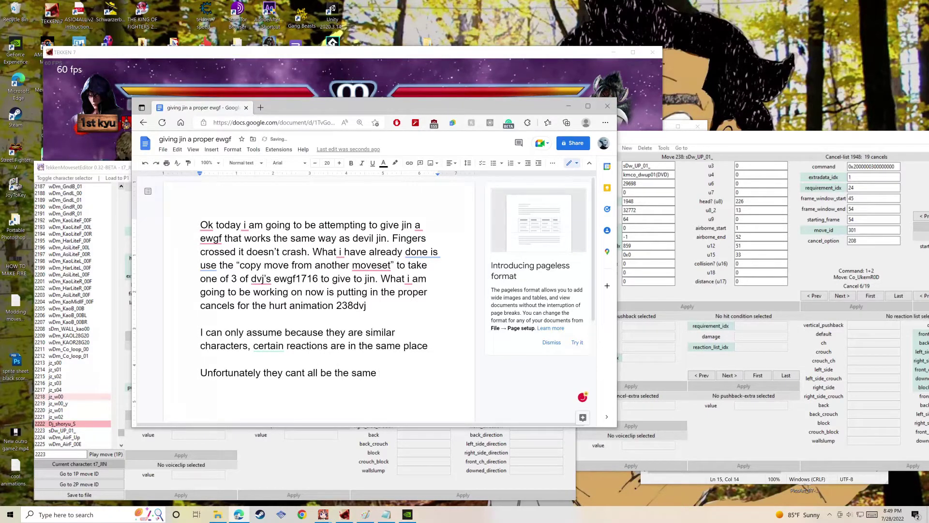
type(":(")
Return to Jin's moveset editor, browse its move list for the Co_Uk moves, and apply move_id 329 to the sixth cancel of move 2223.
left_click(129, 178)
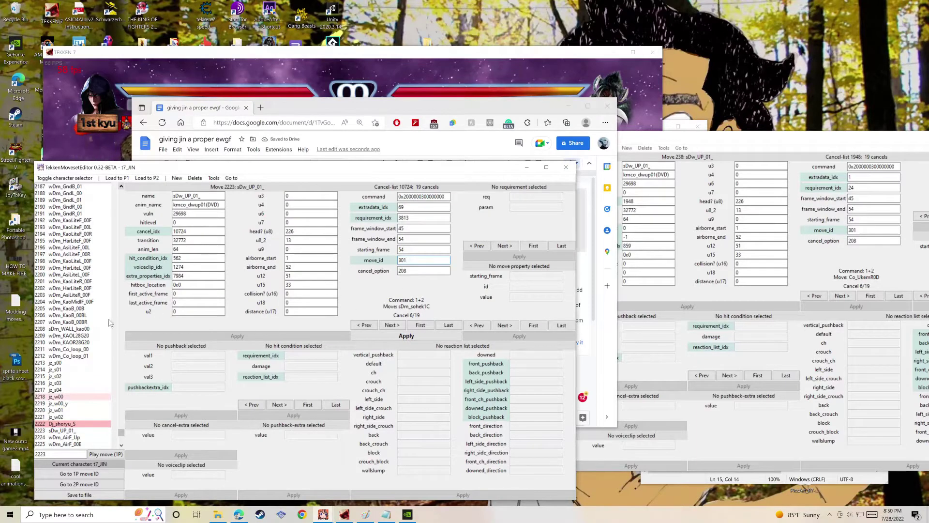
scroll(107, 318, "up", 4)
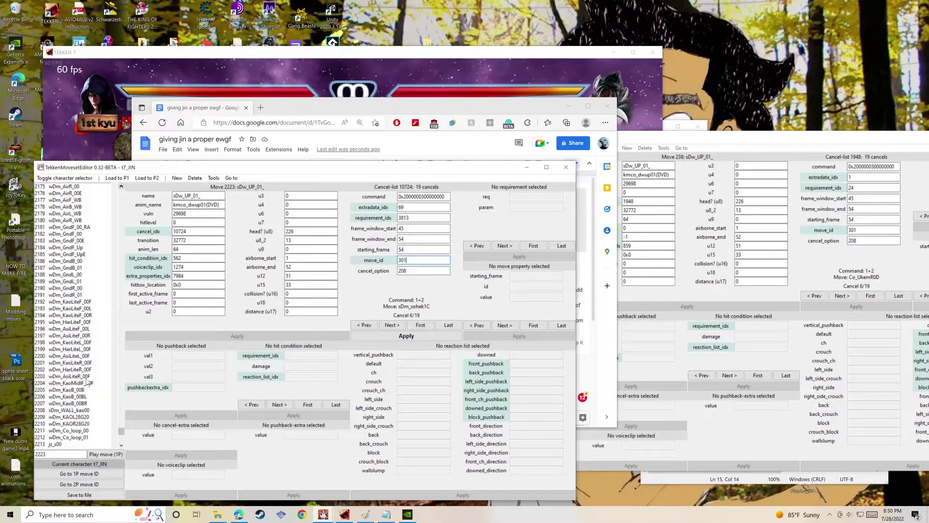
scroll(87, 382, "up", 7)
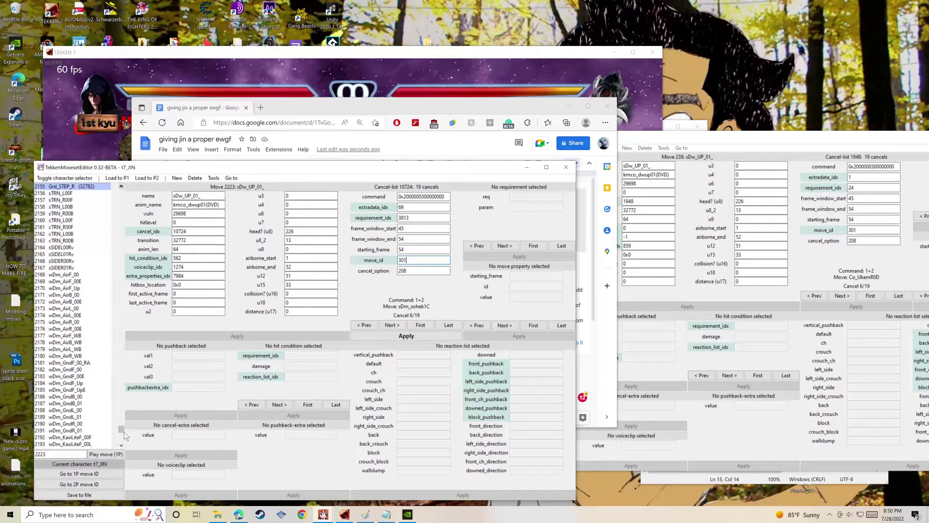
left_click_drag(122, 430, 114, 231)
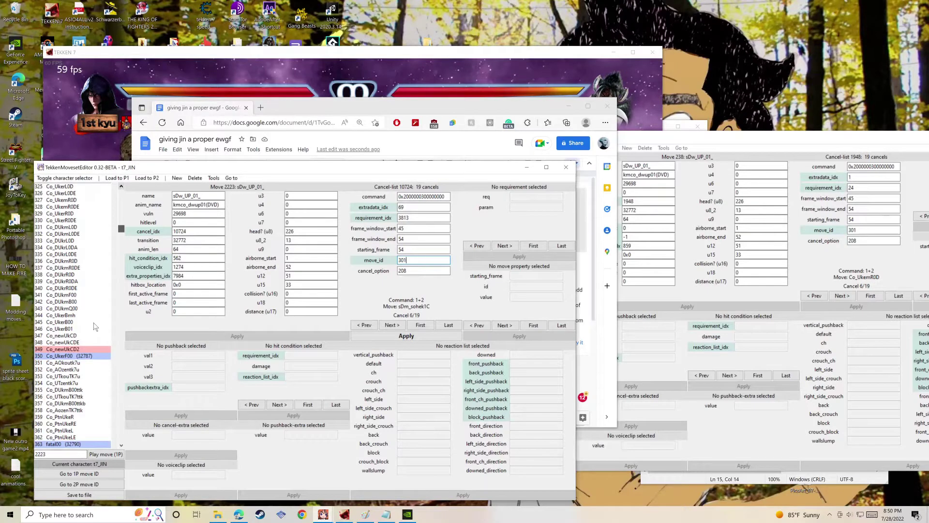
scroll(95, 327, "up", 3)
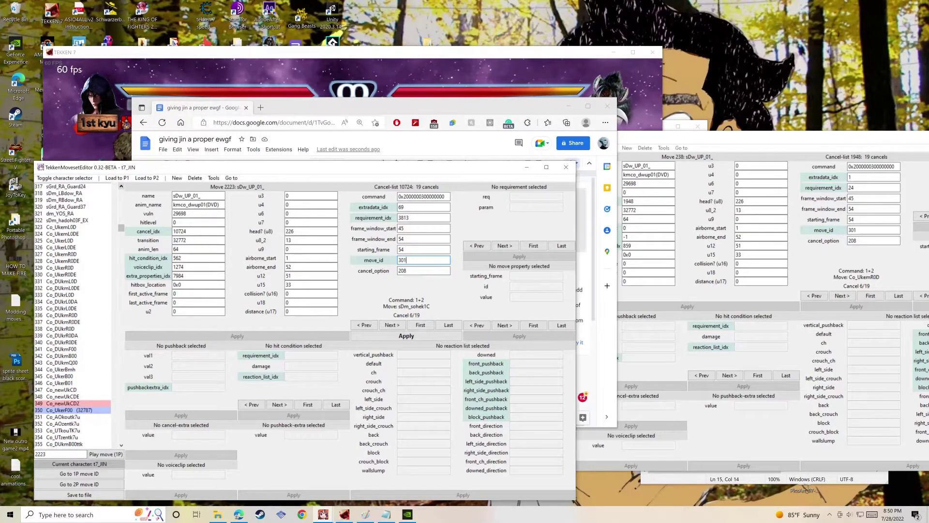
left_click_drag(410, 261, 356, 267)
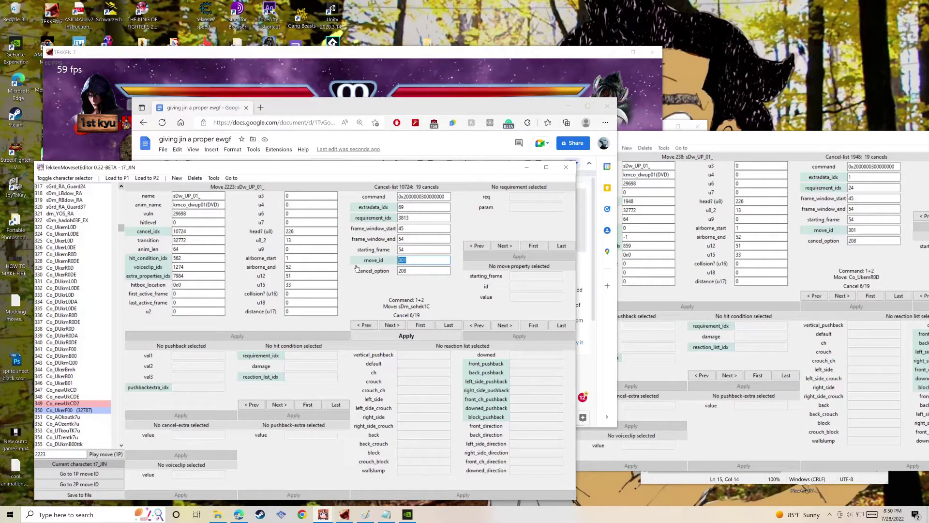
type("329")
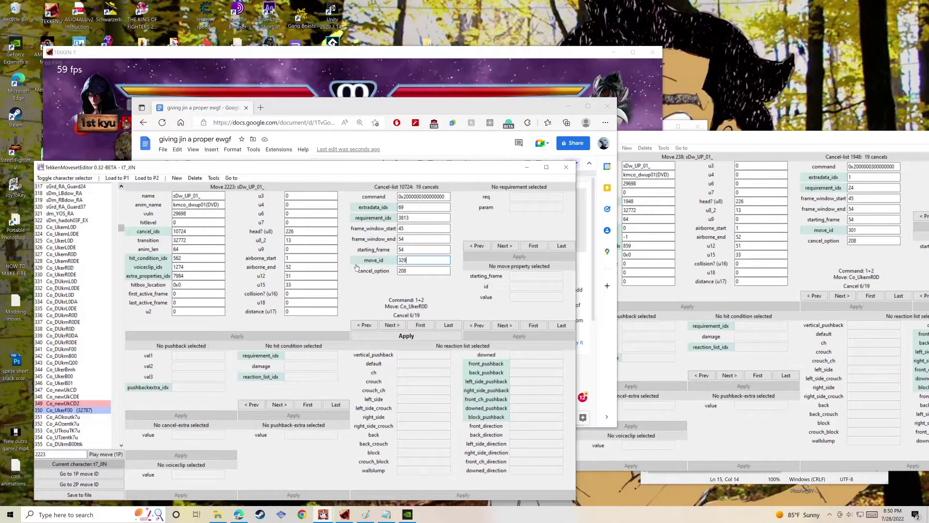
left_click(416, 336)
Advance both cancel lists to the seventh cancel and apply move_id 323 (Co_UkemL0D) in Jin's move 2223.
left_click(392, 324)
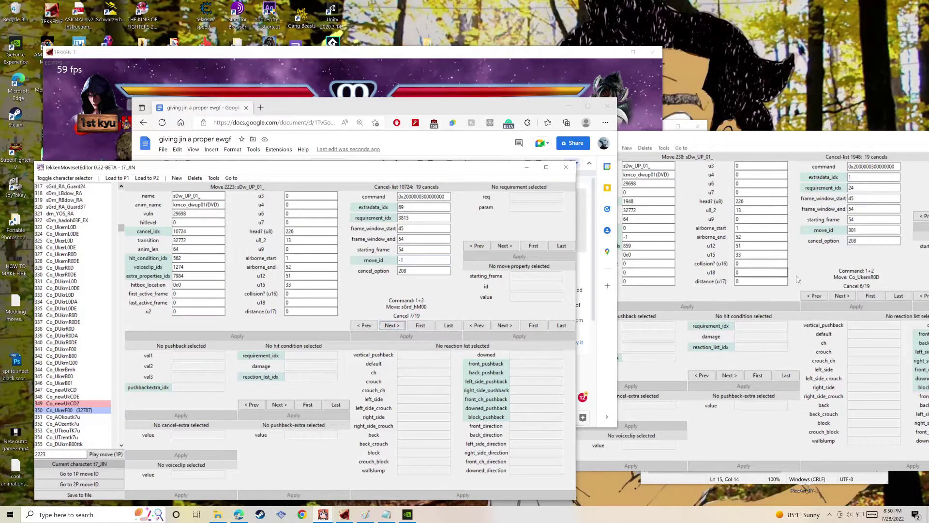
left_click(842, 295)
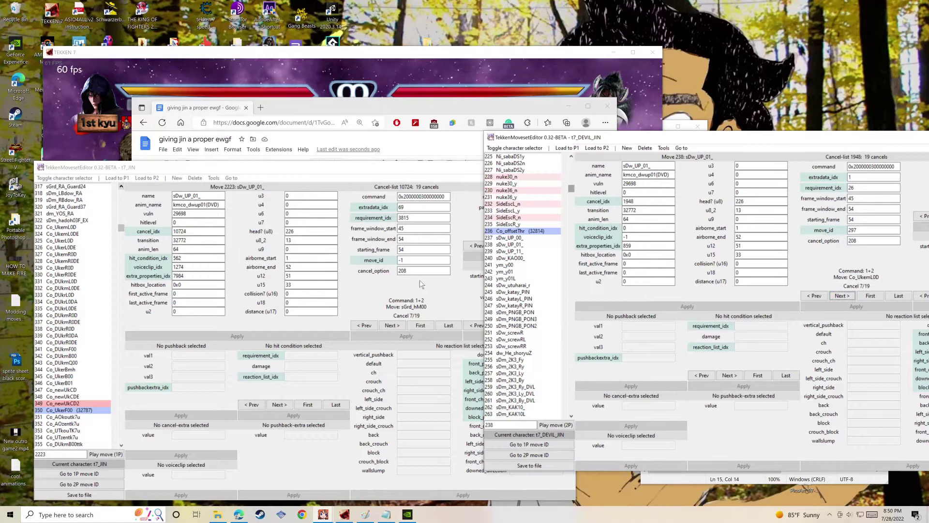
double_click(421, 260)
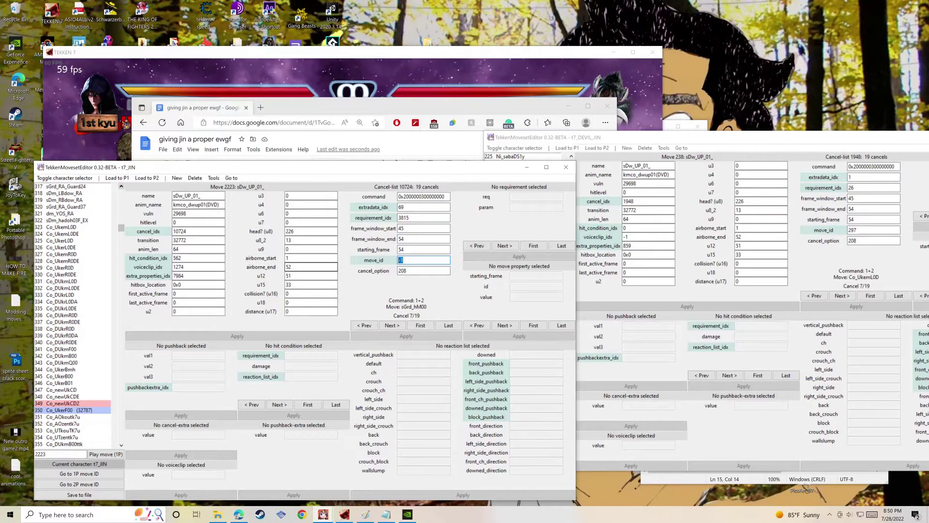
type("323")
left_click(405, 336)
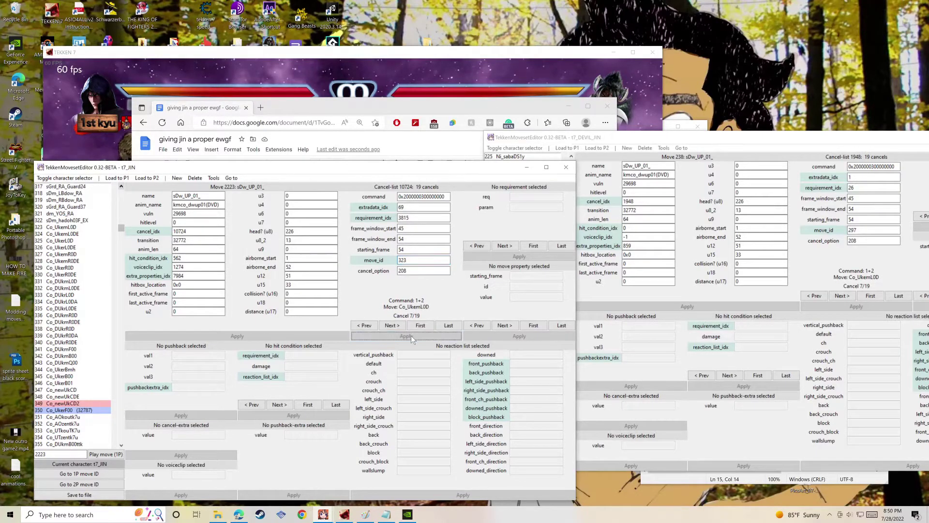
Go back to the sixth cancel in both lists and correct Jin's move_id to 327 (Co_UkemR0D), applying the change.
left_click(364, 326)
left_click(823, 299)
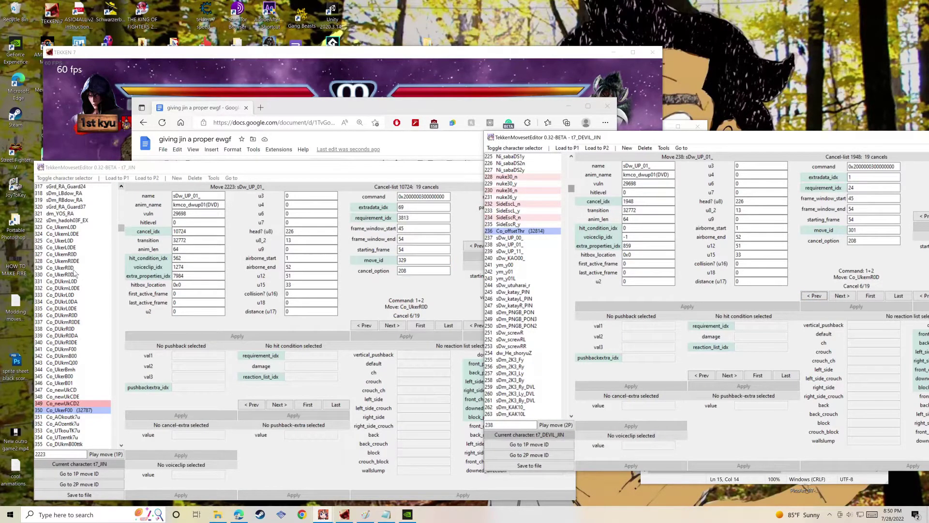
left_click(409, 260)
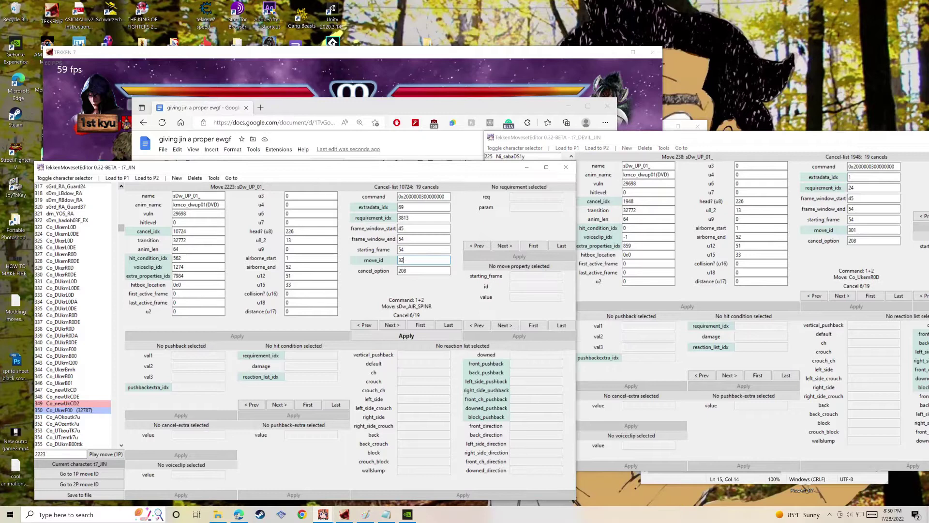
key("BackSpace")
type("7")
left_click(413, 335)
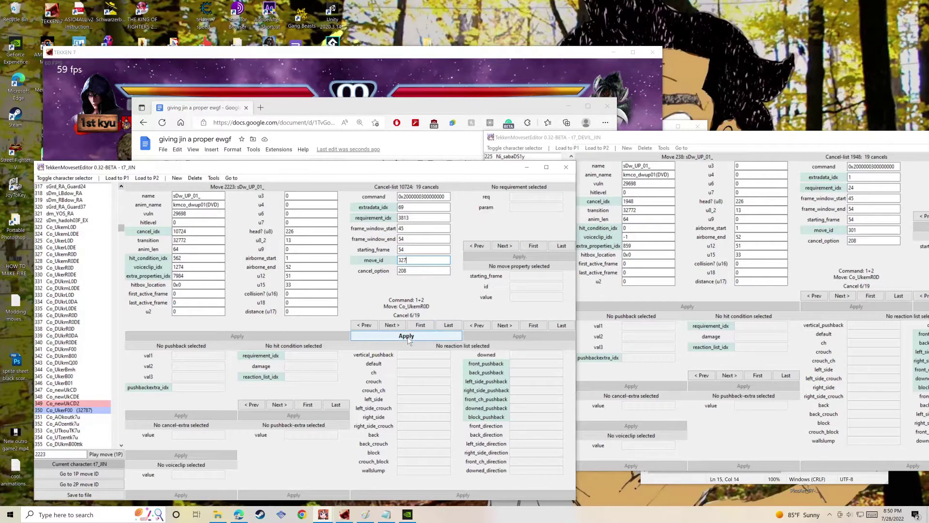
Move both cancel lists to the eighth cancel and apply move_id 323 (Co_UkemL0D) in Jin's move 2223.
left_click(397, 327)
left_click(397, 327)
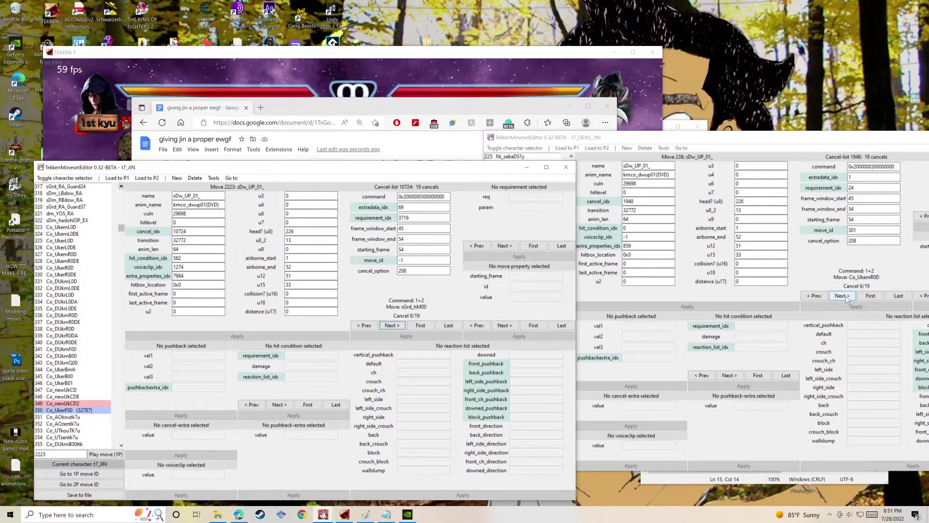
left_click(844, 296)
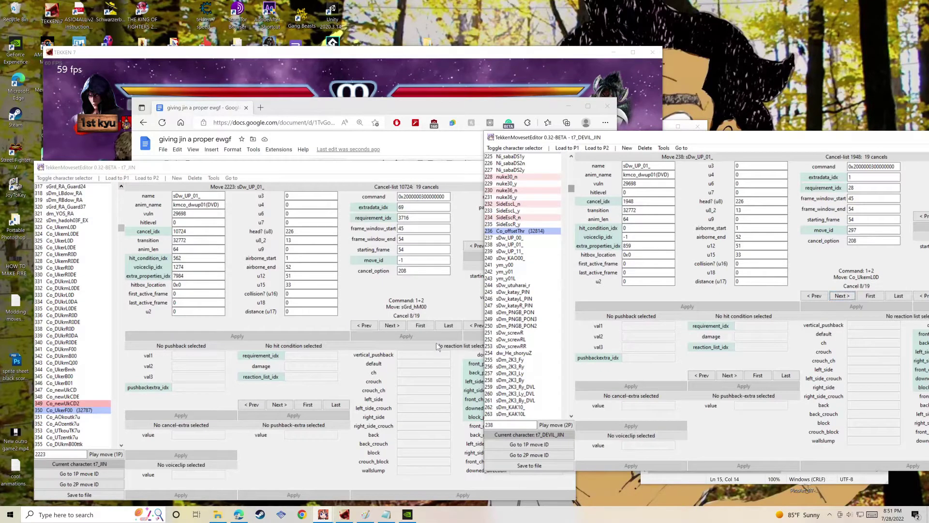
left_click(364, 325)
left_click(395, 326)
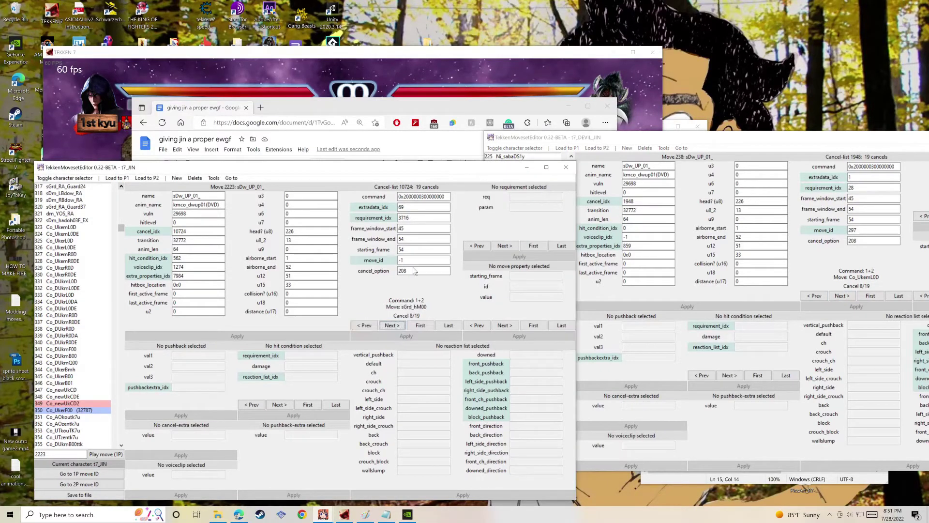
left_click_drag(414, 262, 55, 266)
type("323")
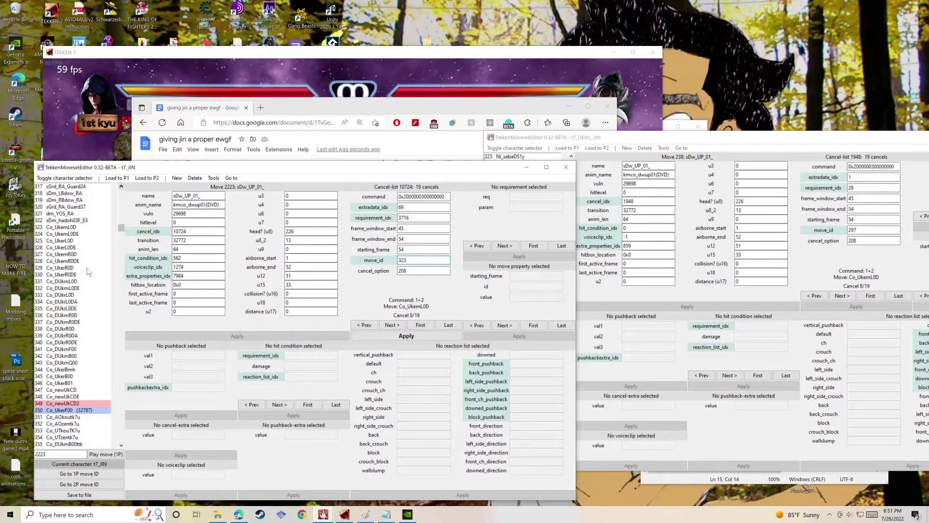
left_click(417, 335)
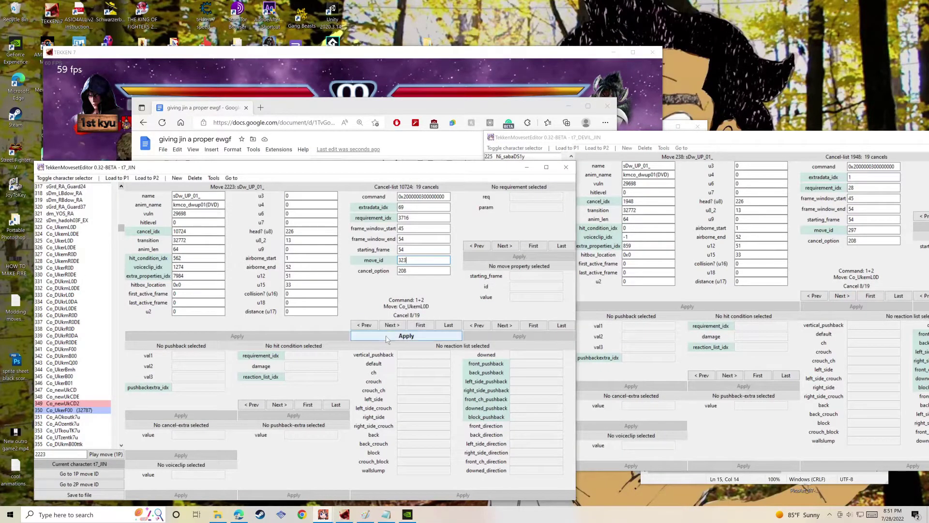
Advance both lists to the ninth cancel and set Jin's move_id to 327 (Co_UkemR0D), applying the change.
left_click(844, 296)
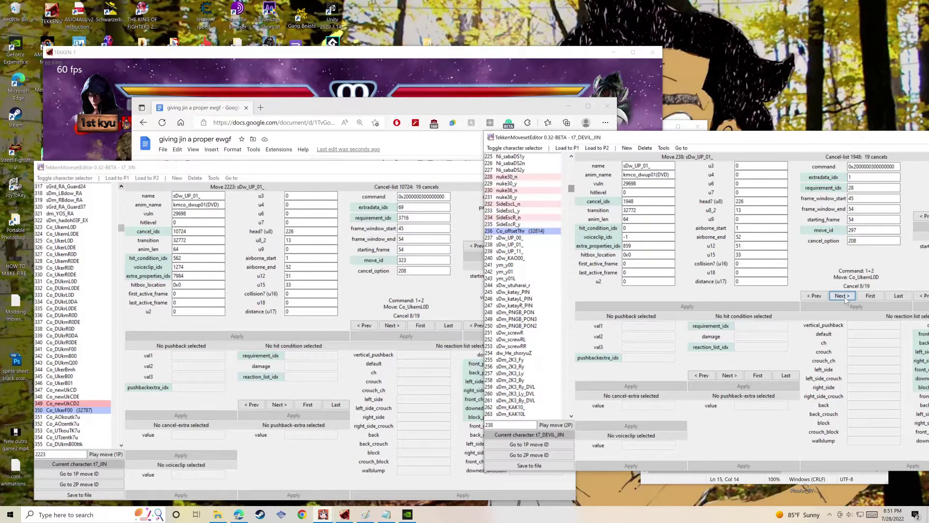
left_click(365, 329)
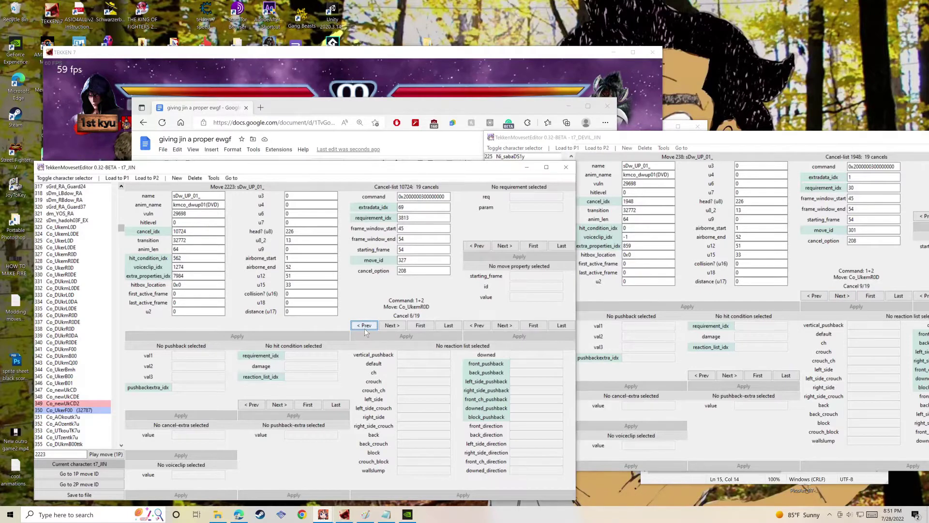
left_click(395, 325)
double_click(401, 260)
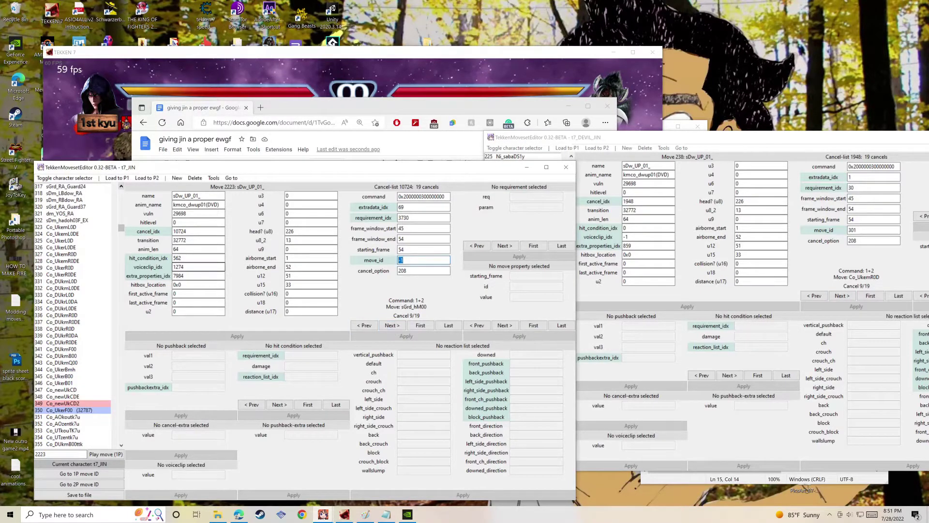
type("327")
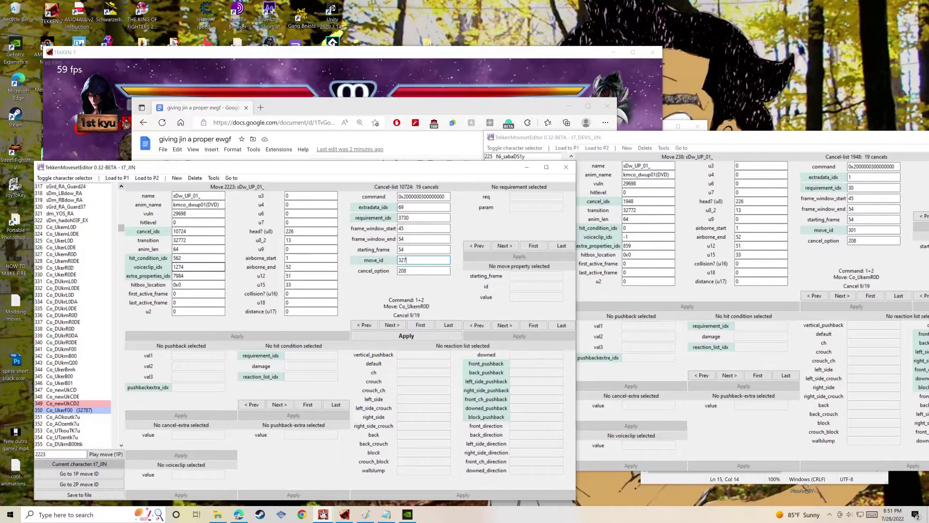
left_click(407, 336)
Advance both lists to the tenth cancel, the first 3+4 command, and apply move_id 323 (Co_UkemL0D) in Jin's move 2223.
left_click(392, 326)
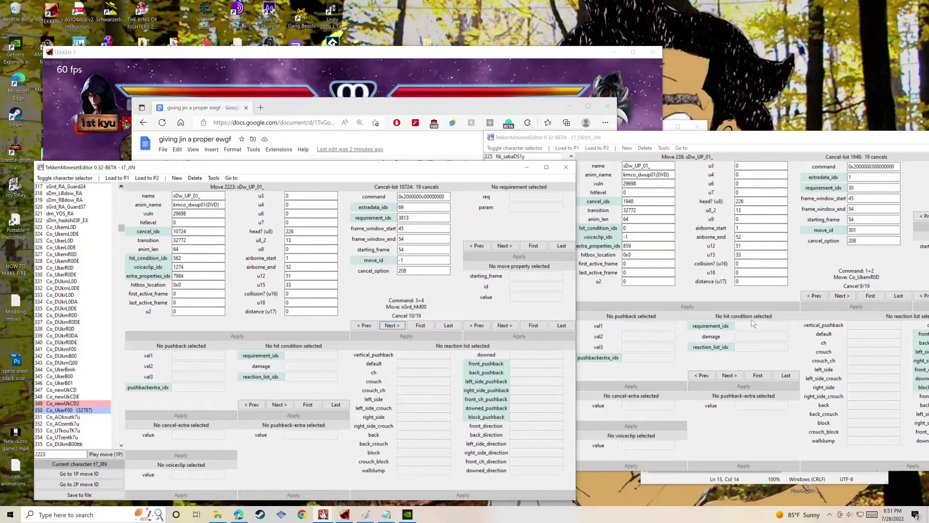
left_click(854, 296)
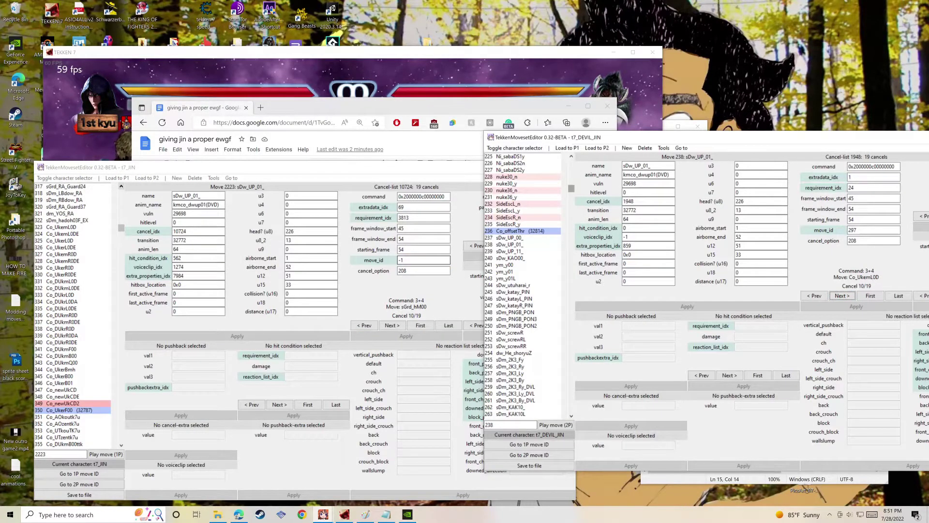
left_click_drag(417, 260, 213, 266)
type("323")
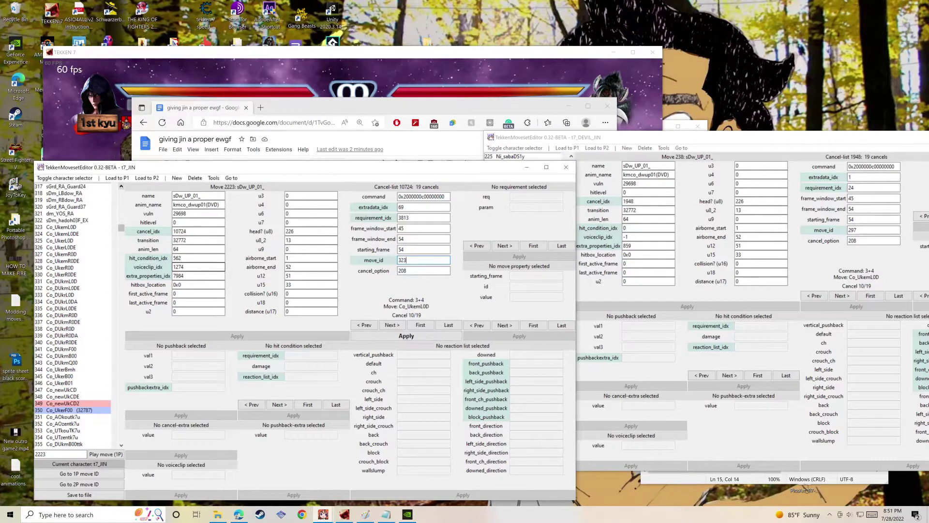
left_click(406, 335)
Advance both lists to the eleventh cancel and set Jin's move_id to 327 (Co_UkemR0D), applying the change.
left_click(392, 325)
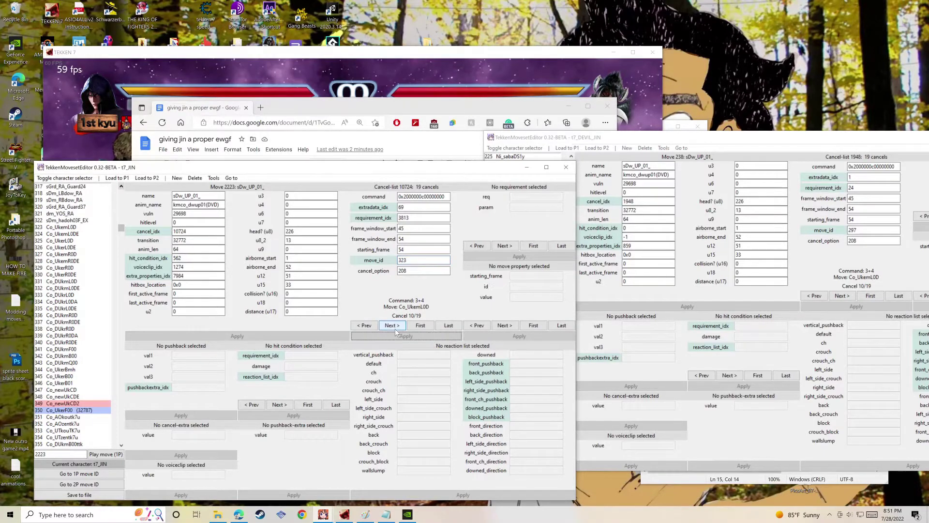
left_click(842, 296)
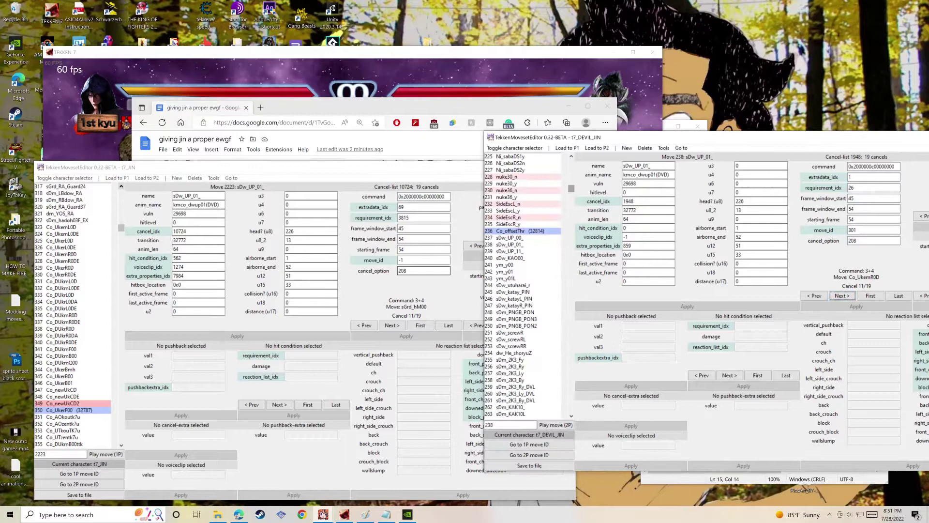
double_click(402, 261)
type("327")
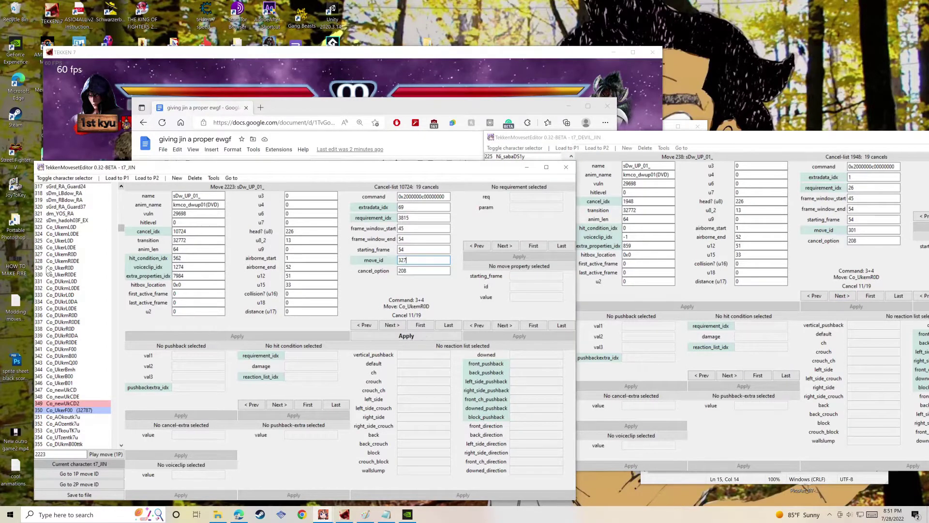
left_click(406, 336)
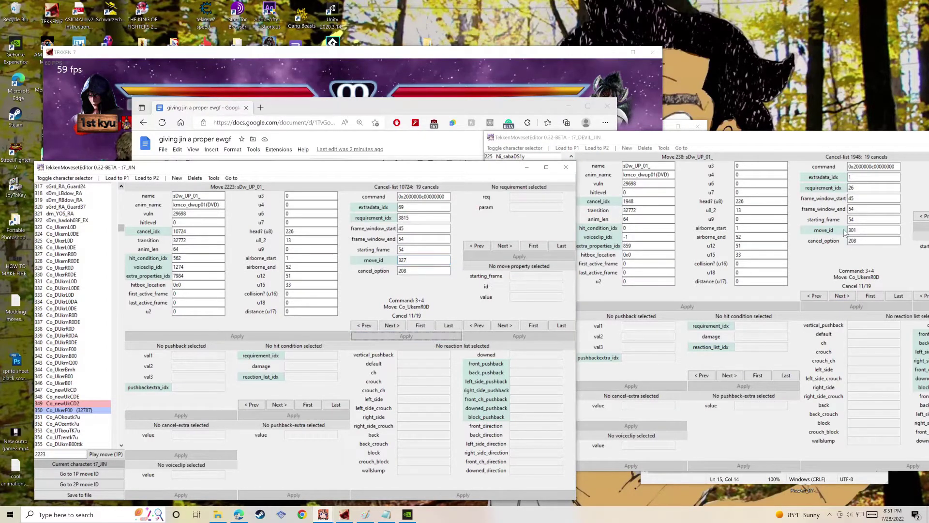
Bring up the twelfth cancel in both lists and apply move_id 327 (Co_UkemR0D) in Jin's move 2223.
left_click(853, 297)
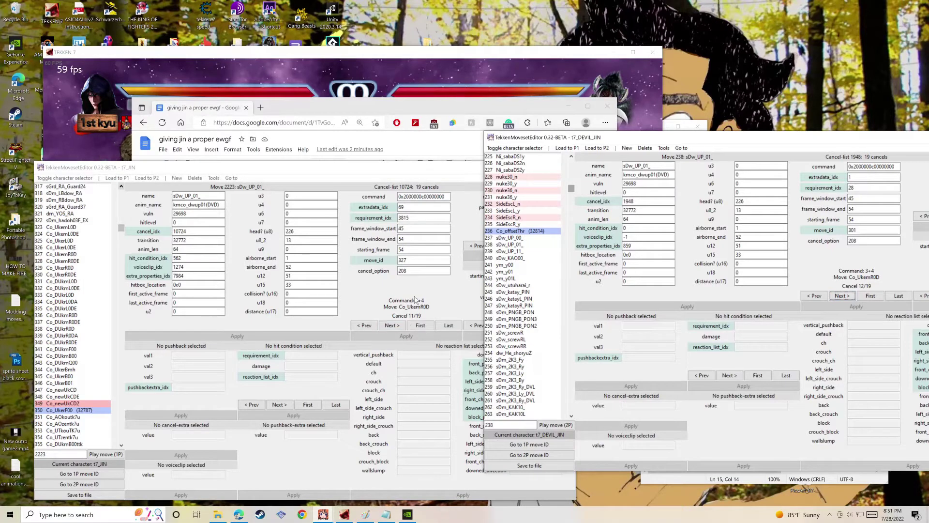
left_click(409, 339)
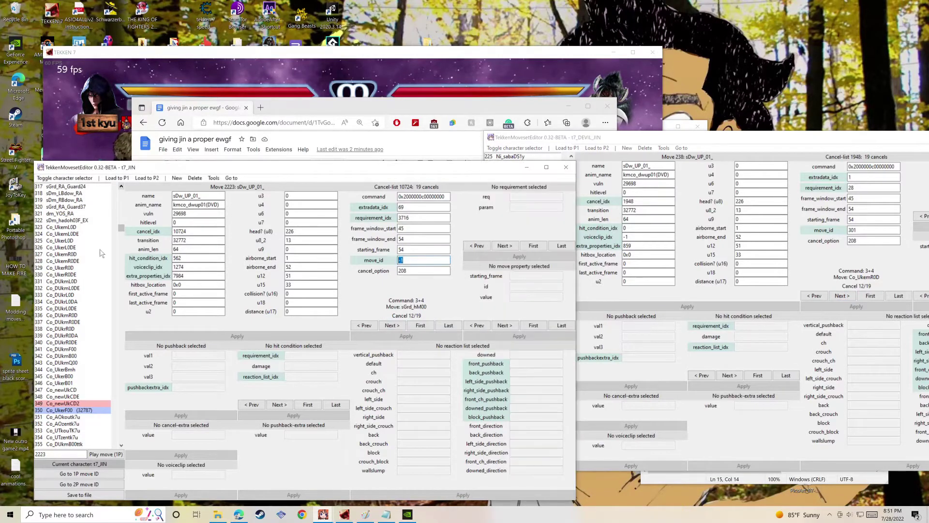
key("BackSpace")
type("7")
left_click(406, 336)
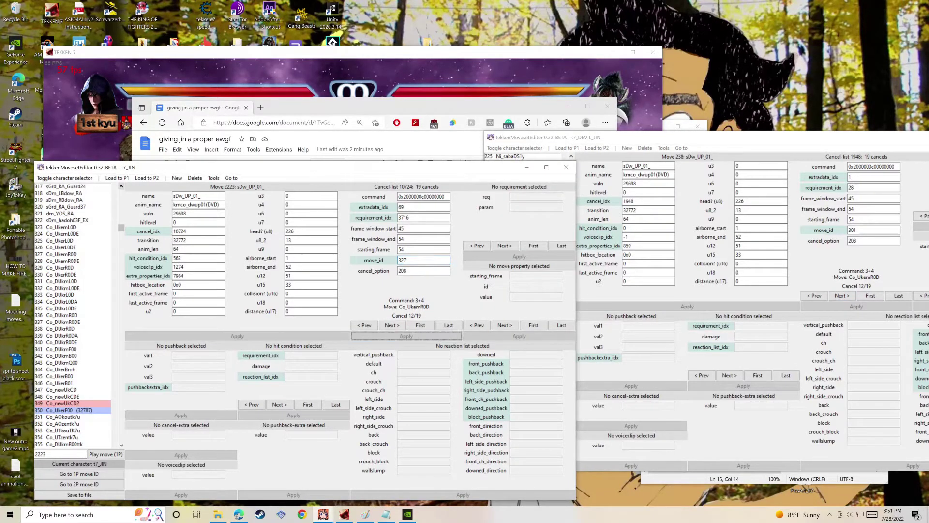
Advance both lists to the thirteenth cancel and set Jin's move_id to 323 (Co_UkemL0D), applying the change.
left_click(853, 296)
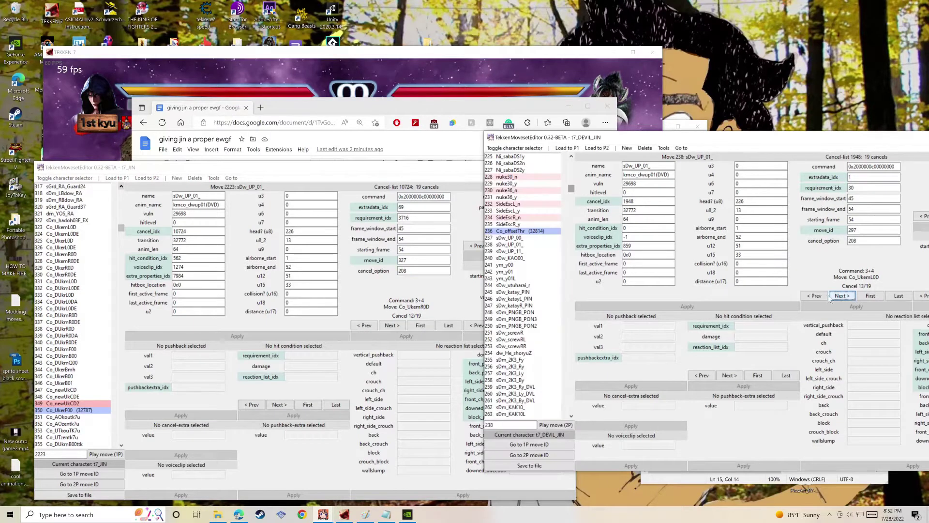
left_click(392, 325)
left_click_drag(415, 261, 4, 277)
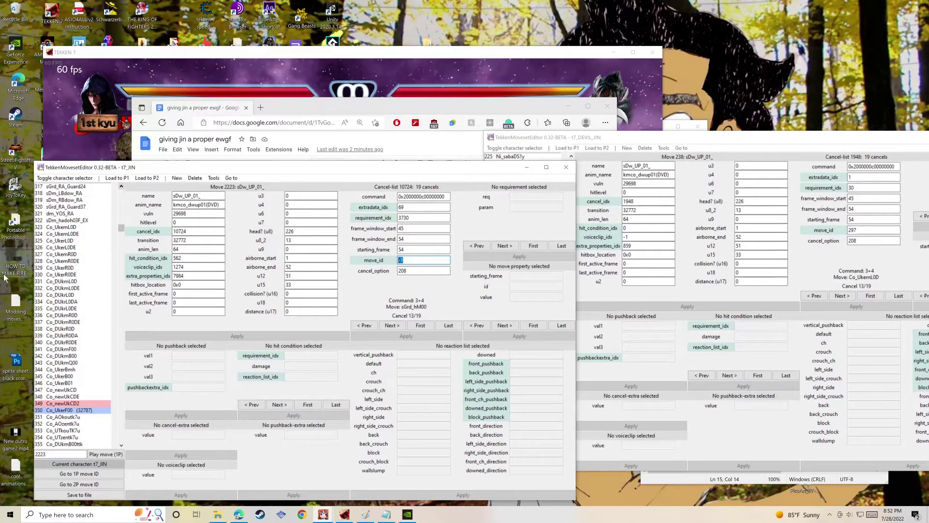
type("323")
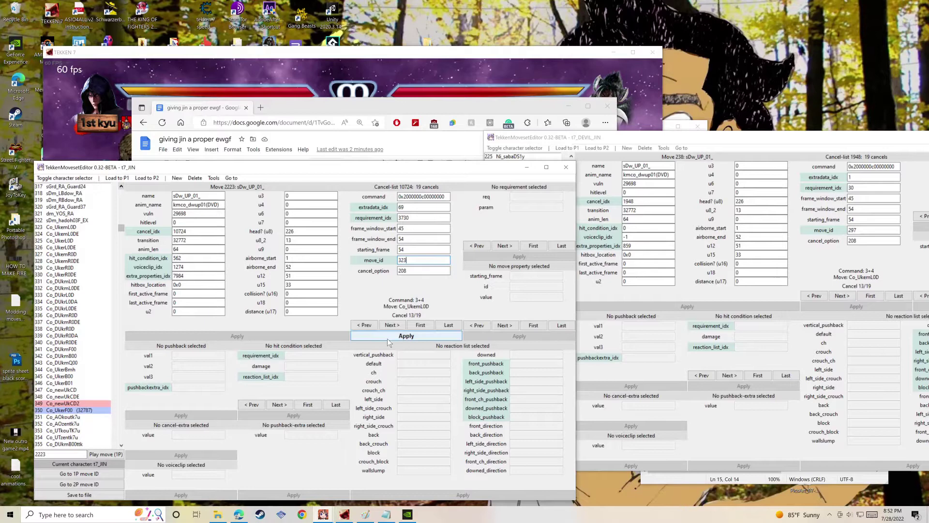
left_click(406, 336)
Bring up the fourteenth cancel, the first (b | u/b) command, in both lists and apply move_id 345 (Co_UkerB00) in Jin's move 2223.
left_click(392, 325)
left_click(843, 296)
left_click(843, 296)
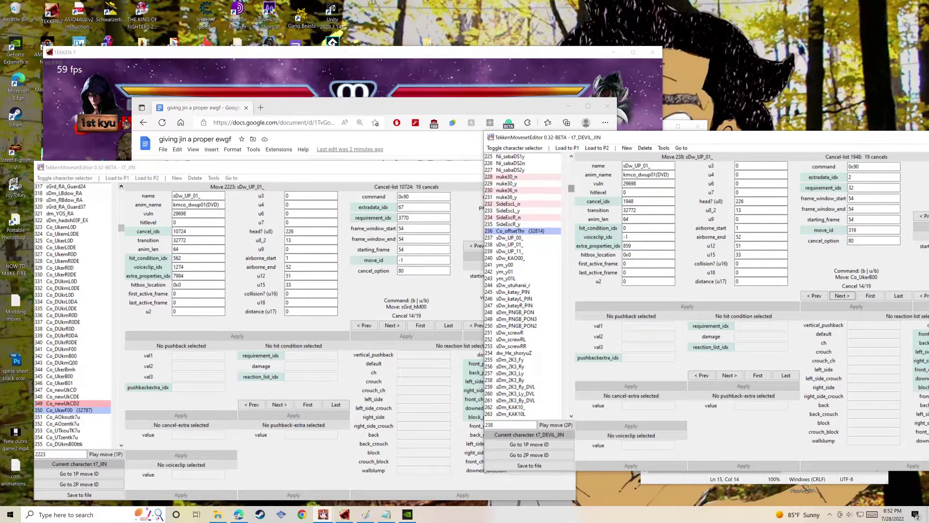
left_click(429, 261)
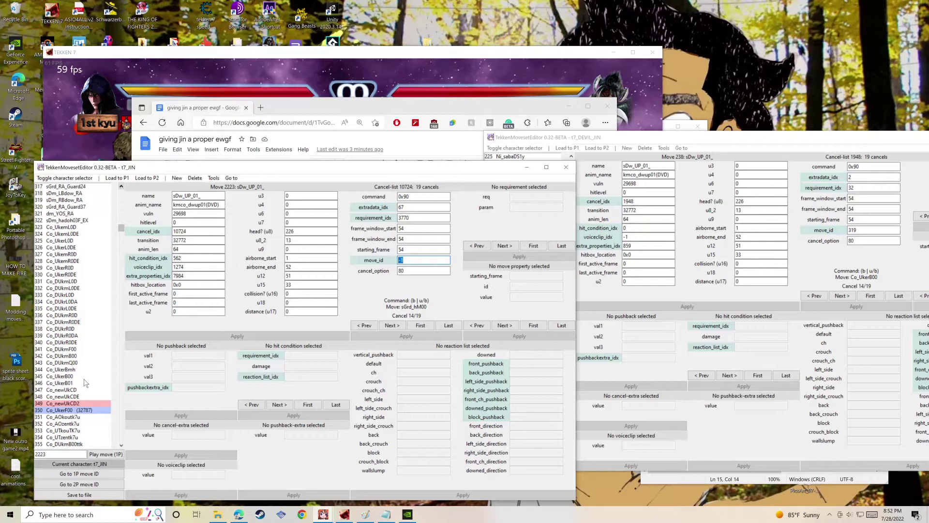
type("345")
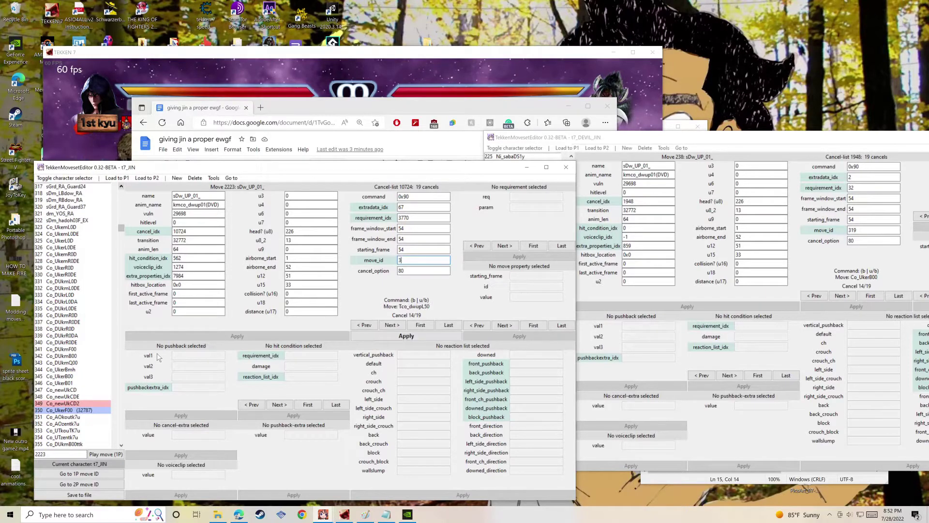
left_click(415, 337)
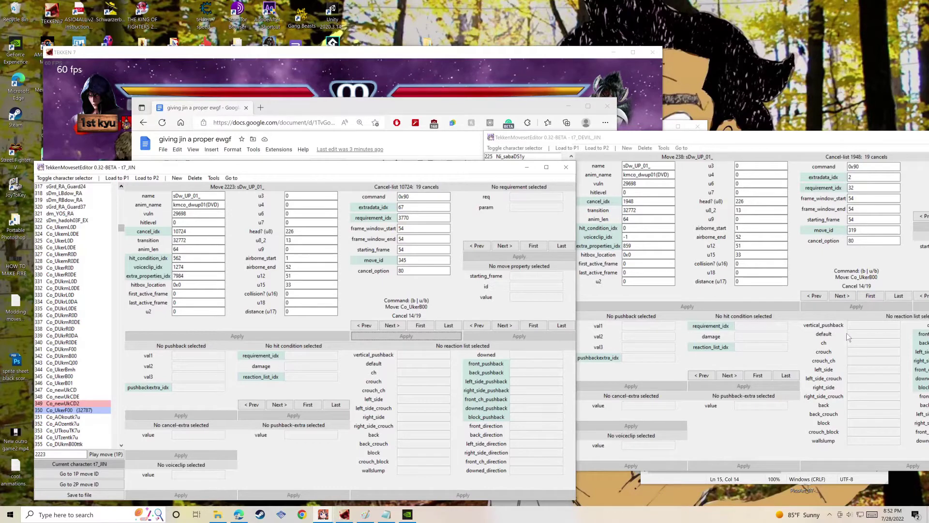
Advance Devil Jin's list to the fifteenth cancel and re-enter move_id 345 in Jin's fourteenth cancel.
left_click(842, 295)
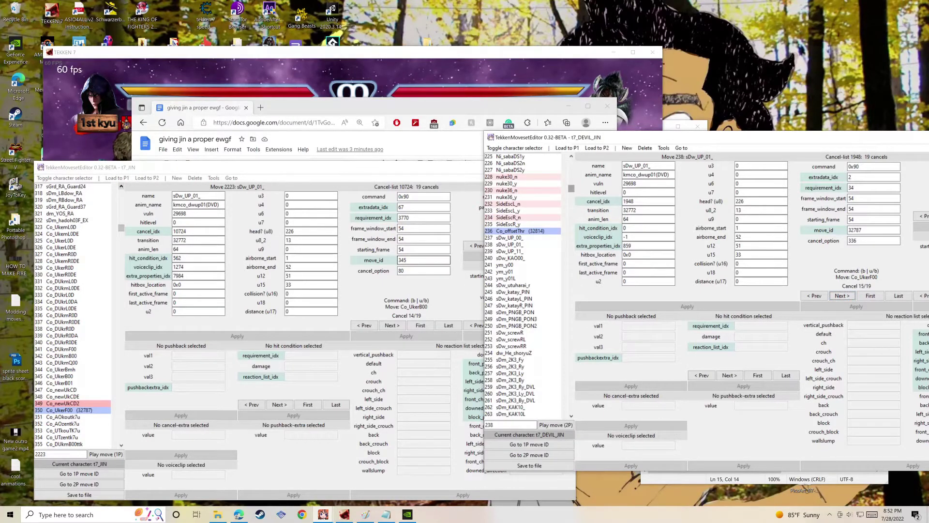
left_click(422, 261)
key("BackSpace")
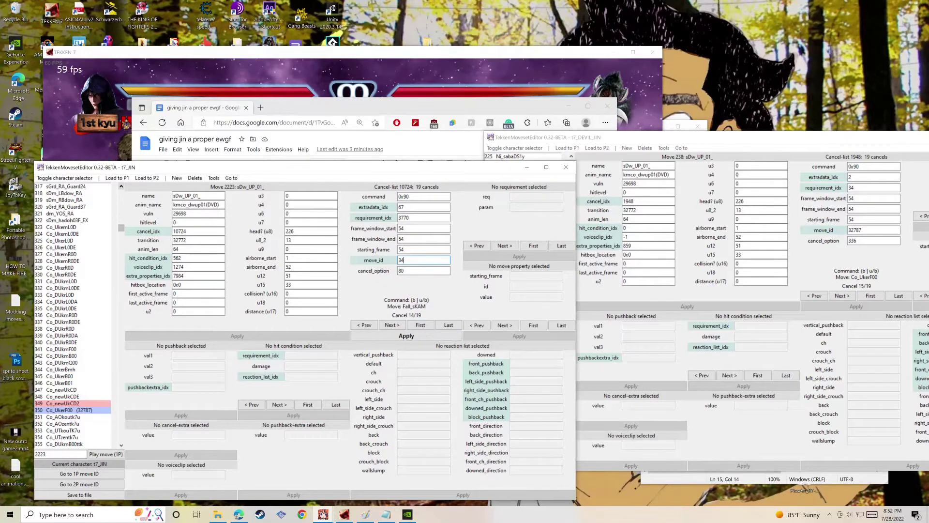
type("5")
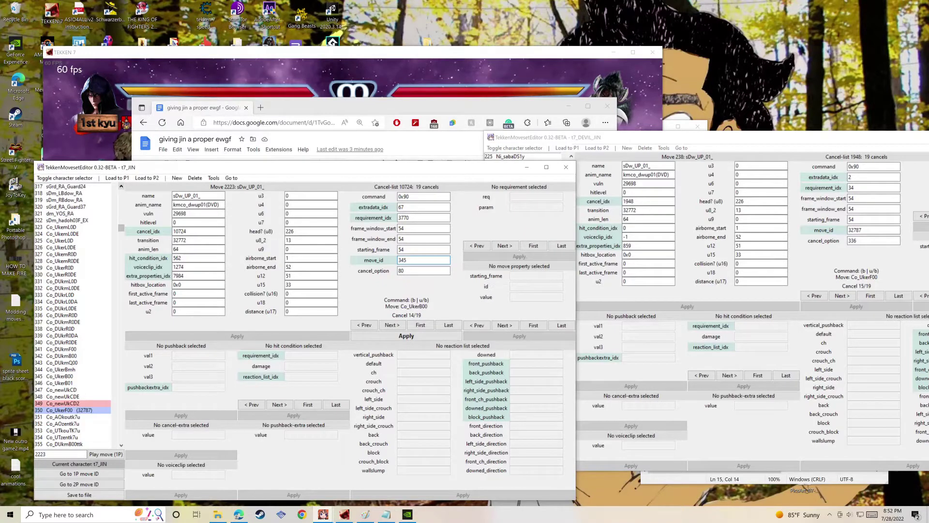
left_click(419, 335)
Try move_id 356 (Co_UTkouTK7ttk) on Jin's fifteenth cancel, then return to his fourteenth cancel.
left_click(392, 325)
key("Tab")
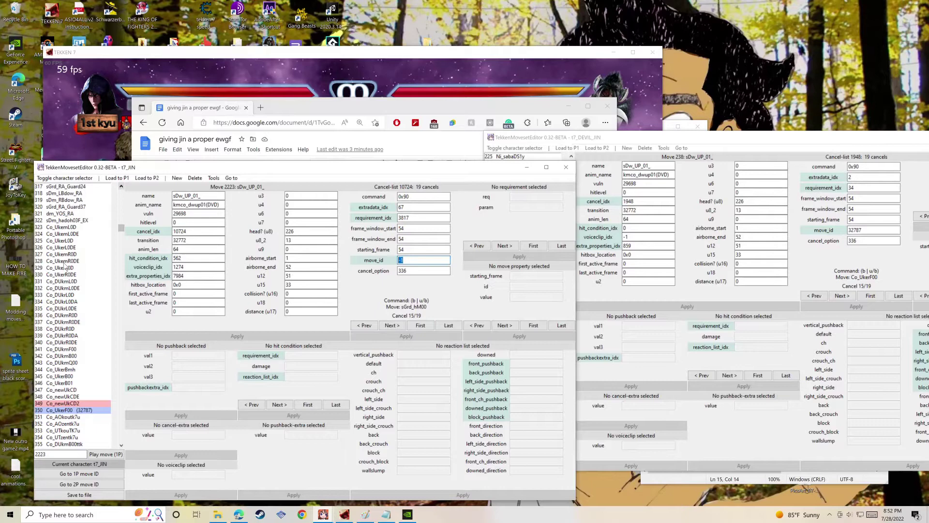
type("356")
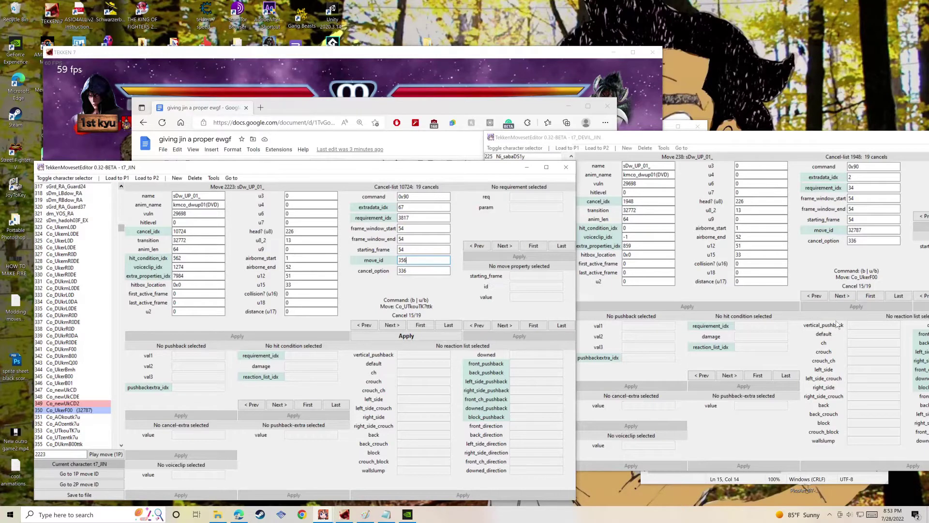
left_click(382, 336)
left_click(364, 325)
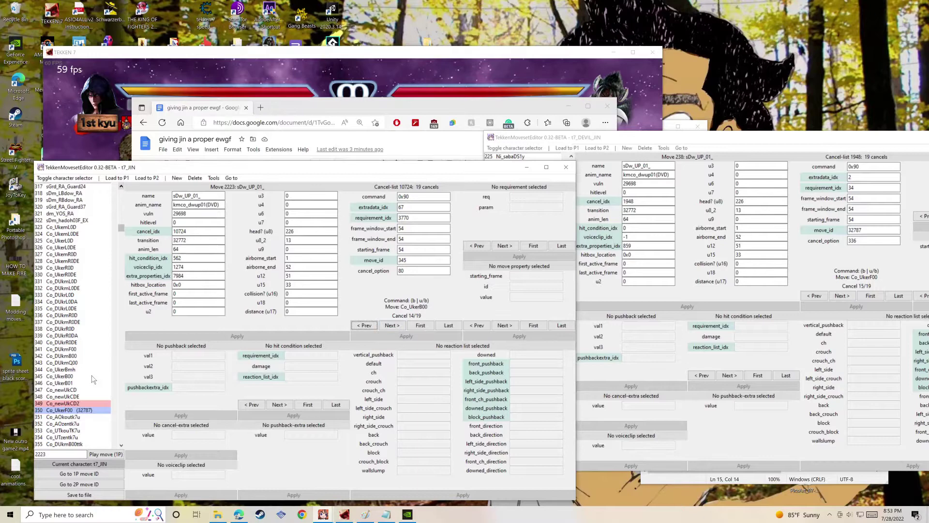
Compare the move lists and set Jin's fifteenth cancel to Devil Jin's move_id 32787 (Co_UkerF00), applying the change.
scroll(80, 376, "down", 2)
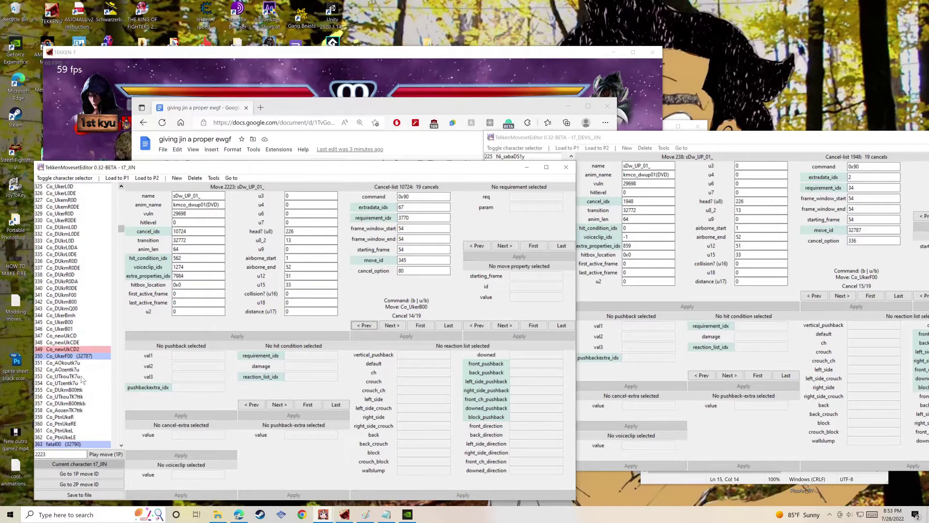
scroll(80, 379, "up", 2)
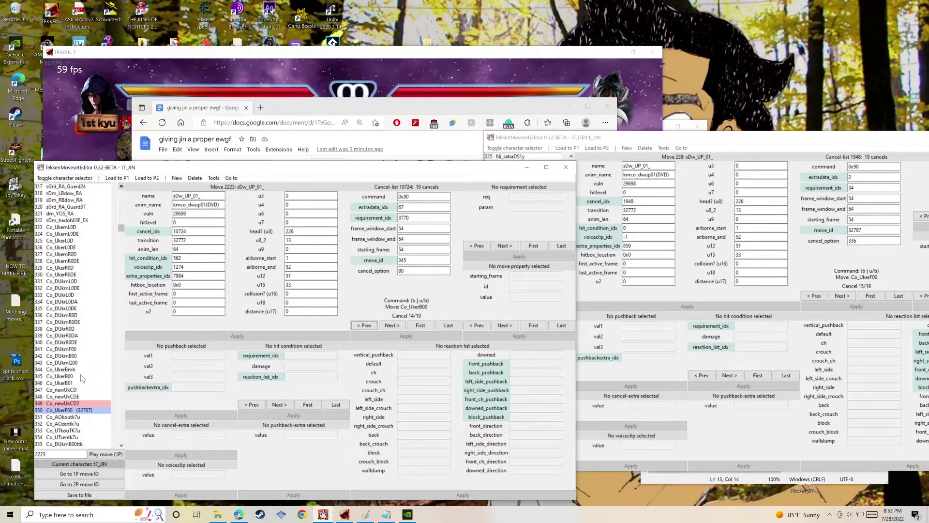
scroll(82, 377, "up", 2)
scroll(83, 374, "down", 2)
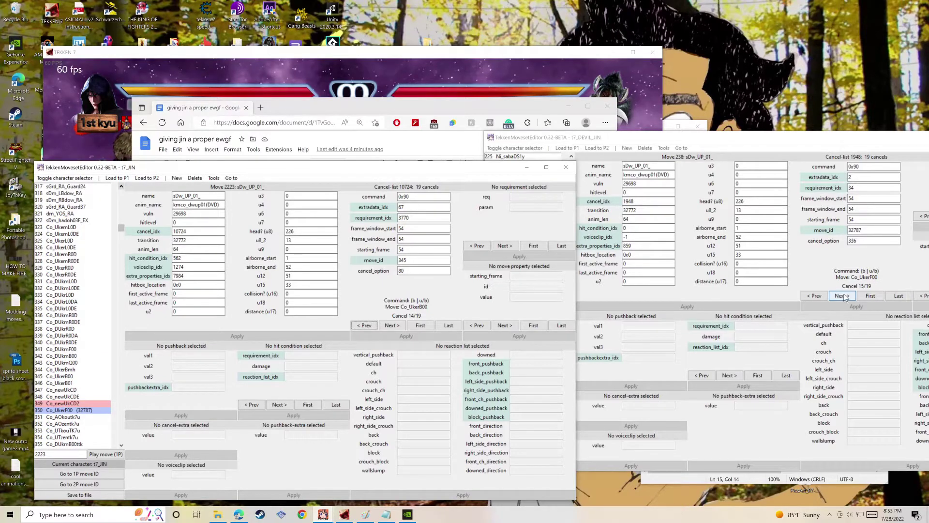
left_click(815, 295)
left_click(840, 297)
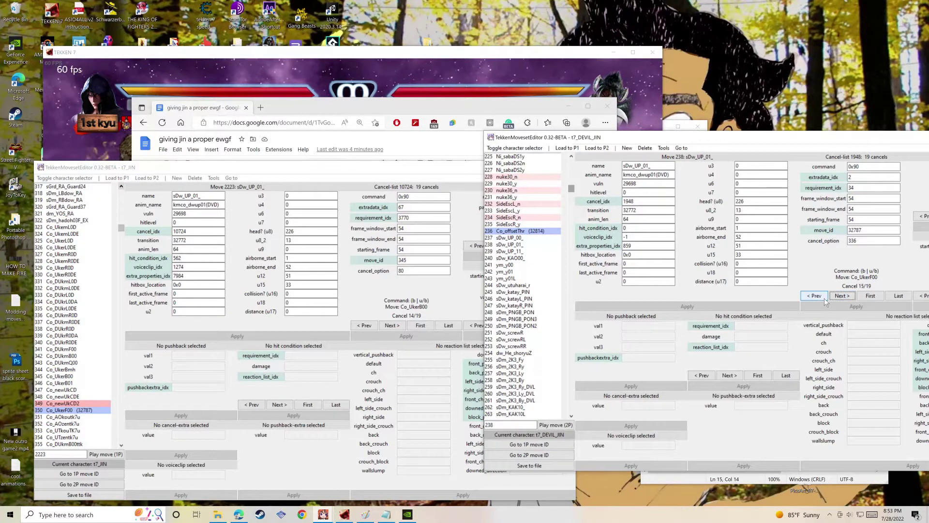
left_click(390, 329)
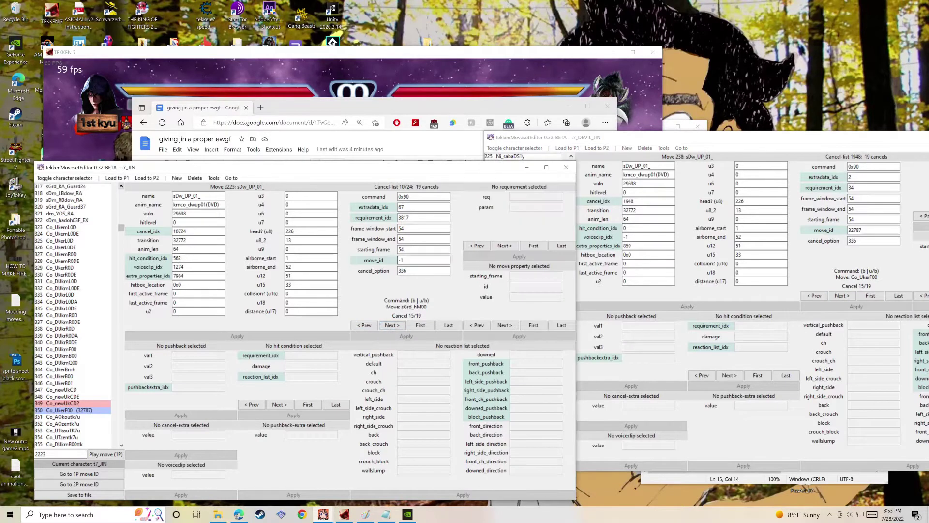
double_click(419, 260)
type("32787")
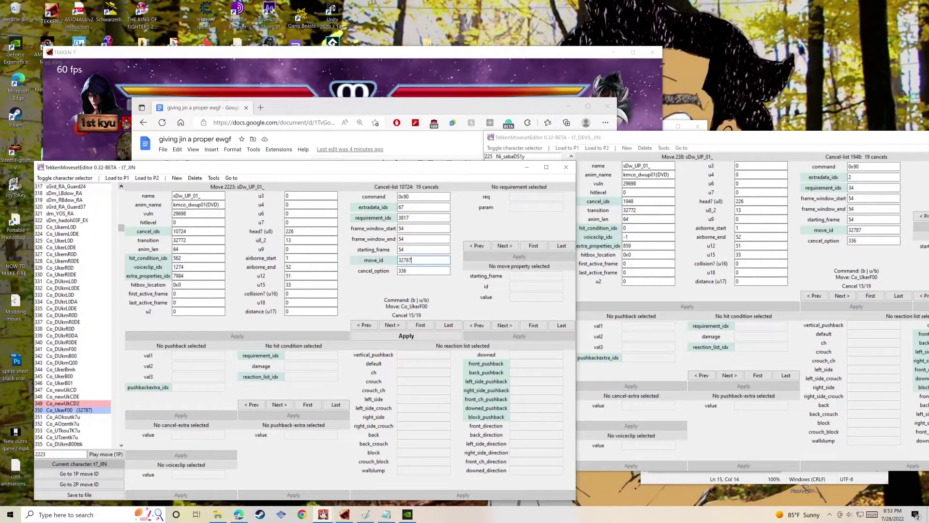
left_click(382, 336)
Advance both lists to the sixteenth cancel and apply move_id 323 (Co_UkemL0D) in Jin's move 2223.
left_click(392, 325)
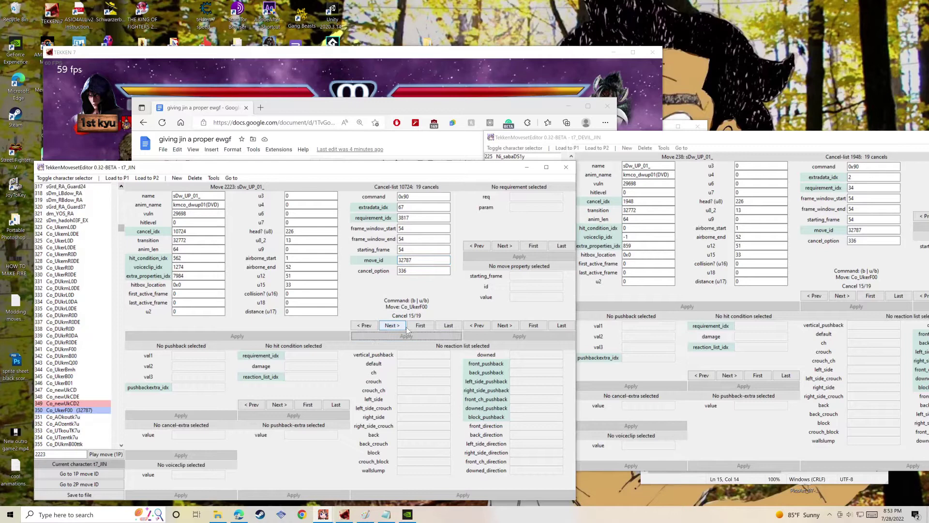
left_click(842, 295)
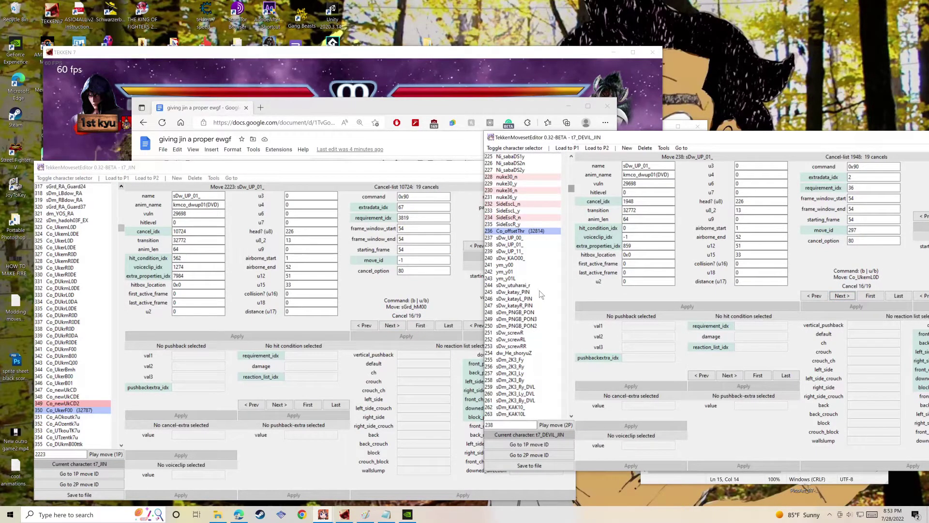
left_click_drag(420, 261, 319, 258)
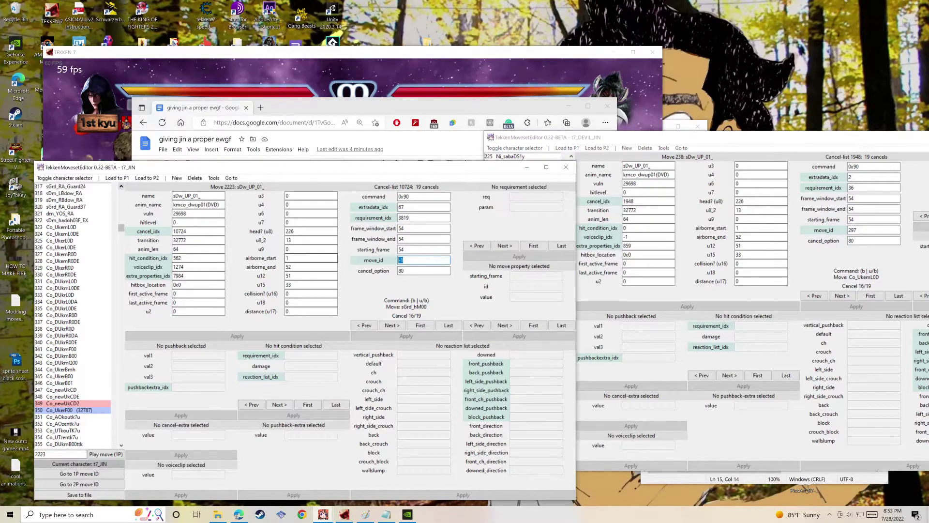
type("237")
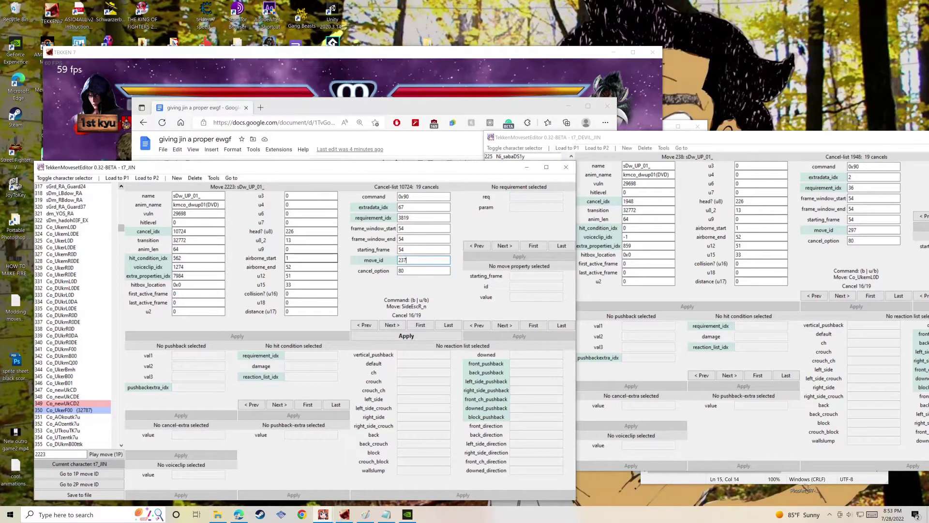
key("BackSpace")
type("5")
key("BackSpace")
key("BackSpace")
key("BackSpace")
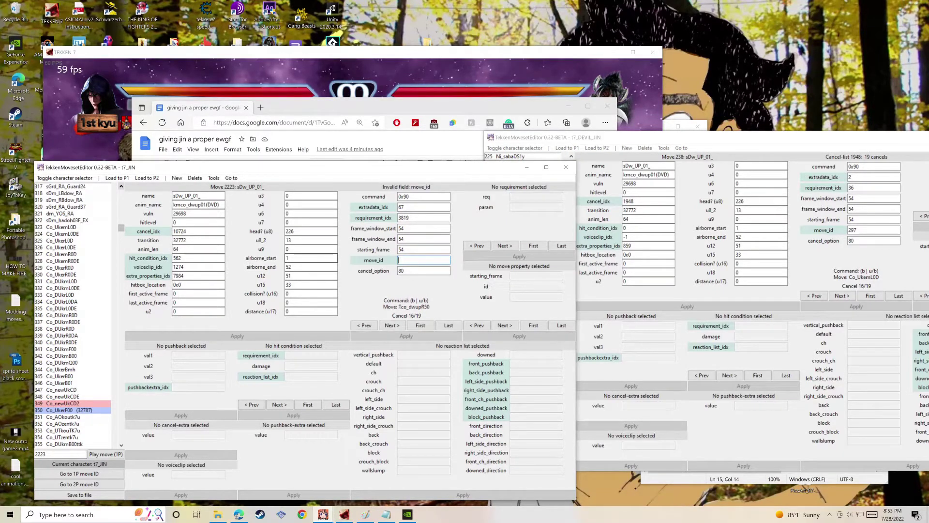
type("323")
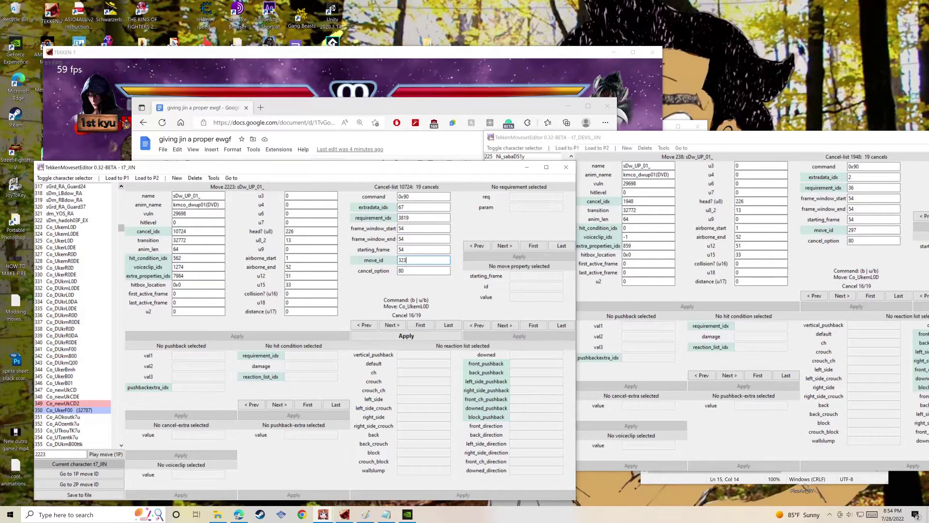
left_click(405, 335)
Advance both lists to the seventeenth cancel and set Jin's move_id to 327 (Co_UkemR0D), applying the change.
left_click(392, 326)
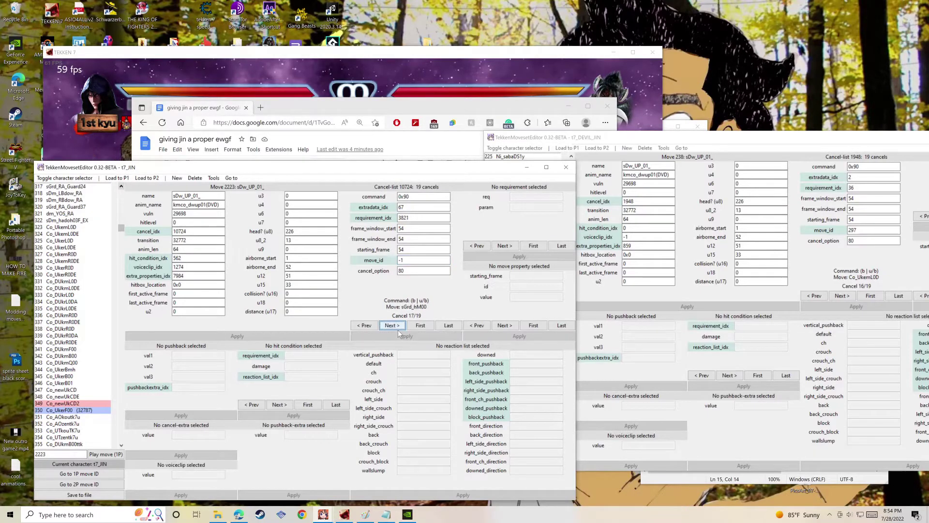
left_click(842, 295)
double_click(401, 260)
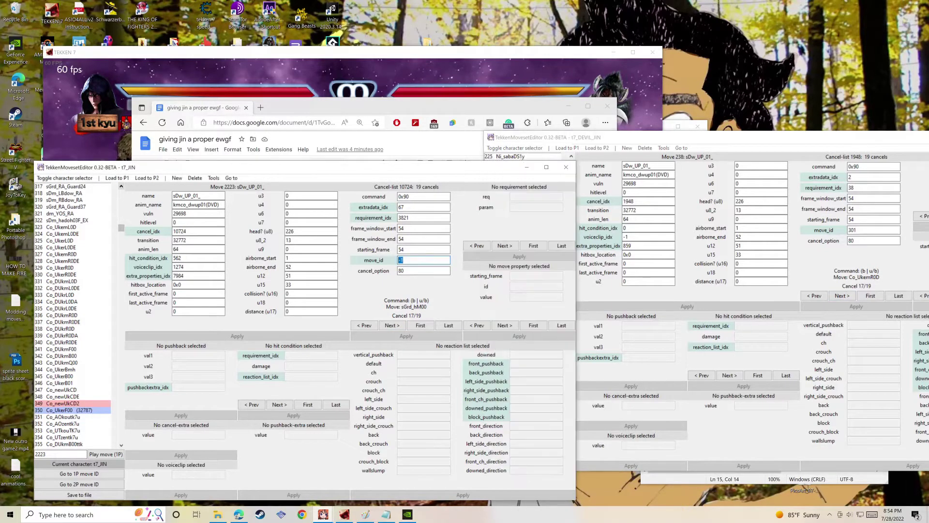
type("327")
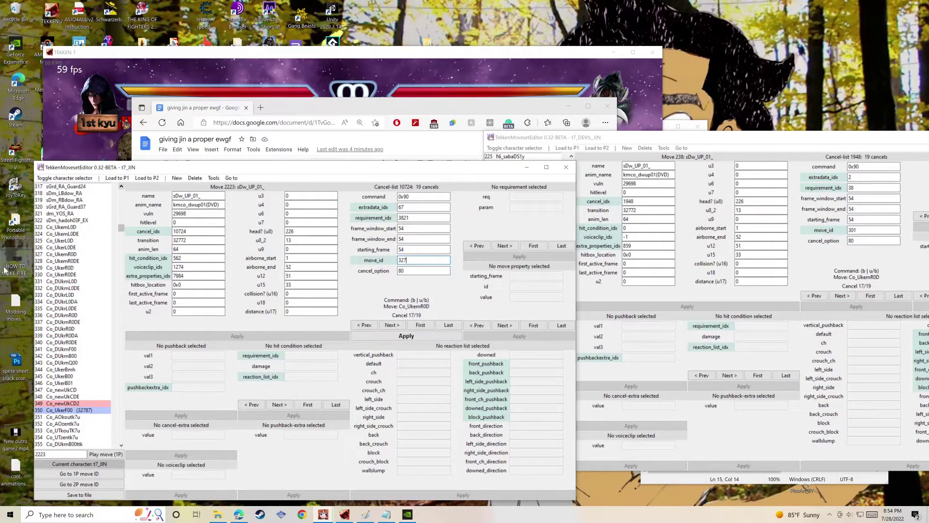
left_click(419, 336)
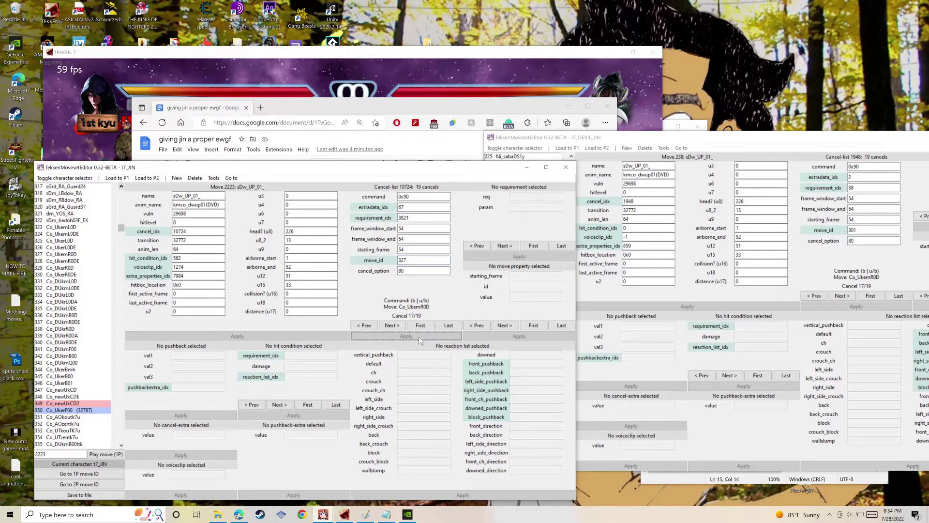
Advance both lists to the eighteenth cancel and set Jin's move_id to 347 (Co_newUkCD), applying the change.
left_click(840, 296)
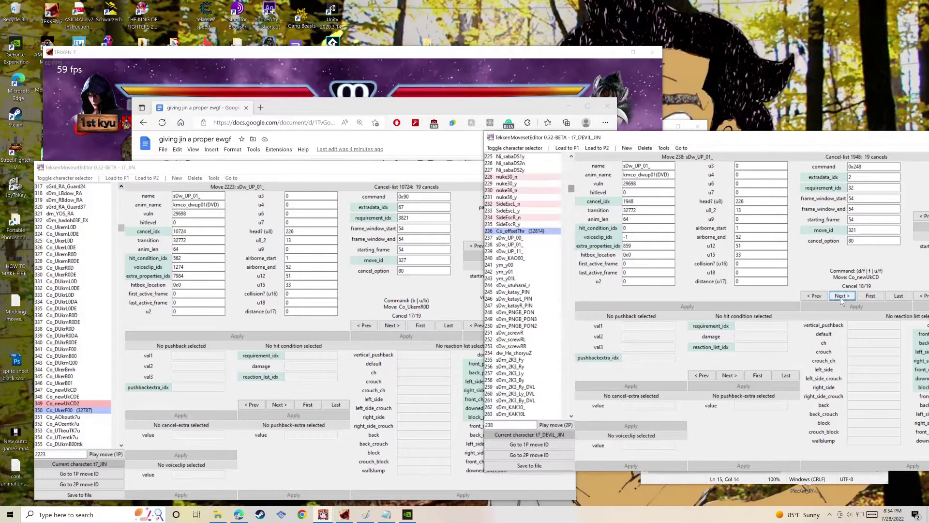
left_click(388, 327)
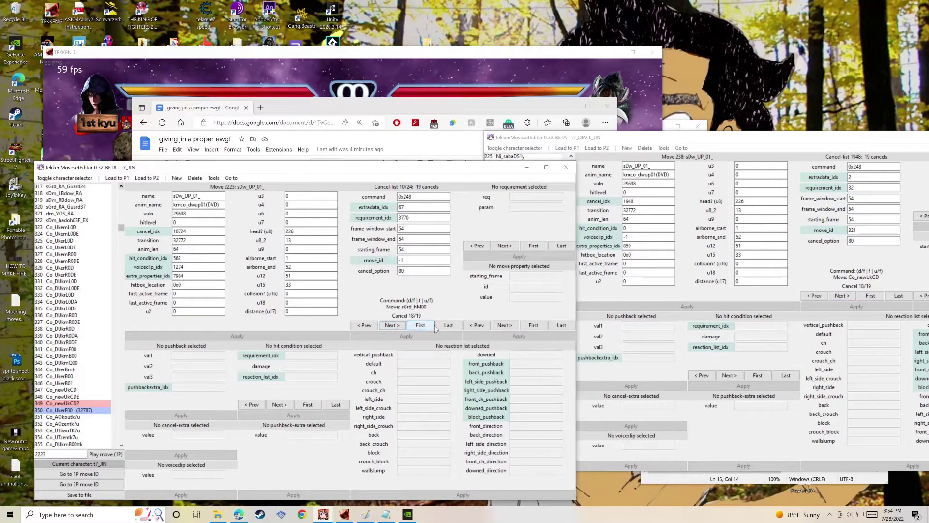
left_click(365, 326)
left_click(391, 326)
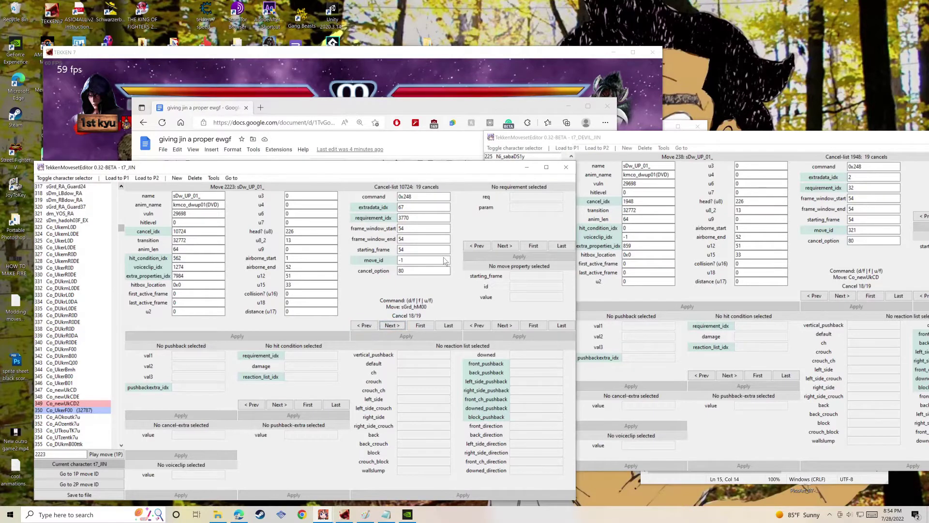
left_click(446, 261)
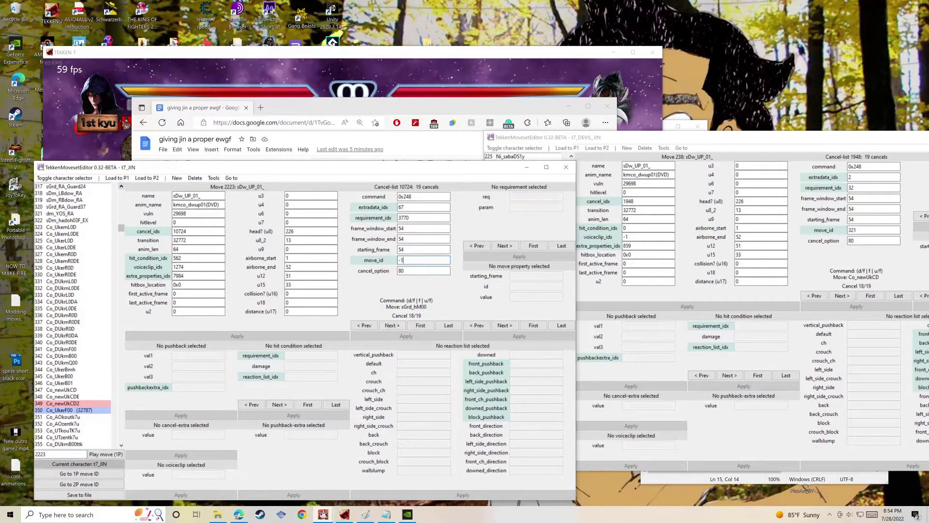
double_click(399, 261)
type("321")
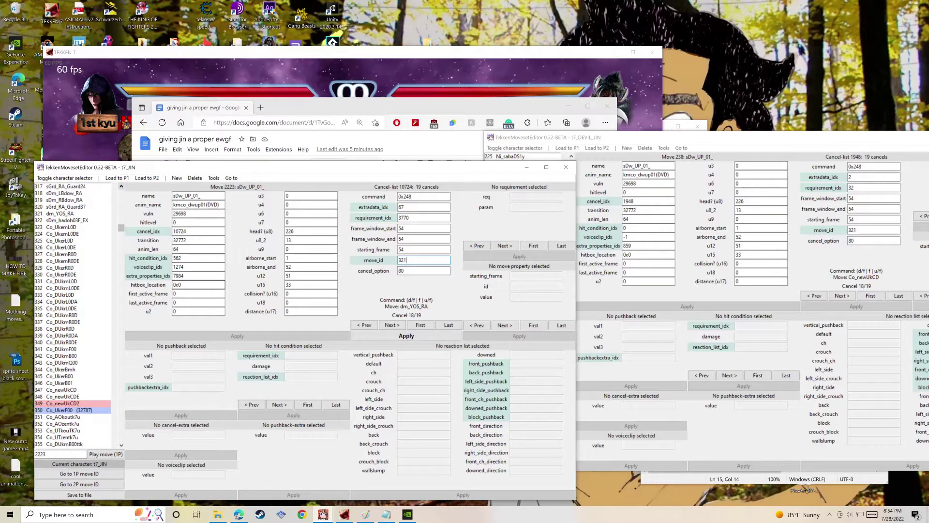
key("BackSpace")
key("BackSpace")
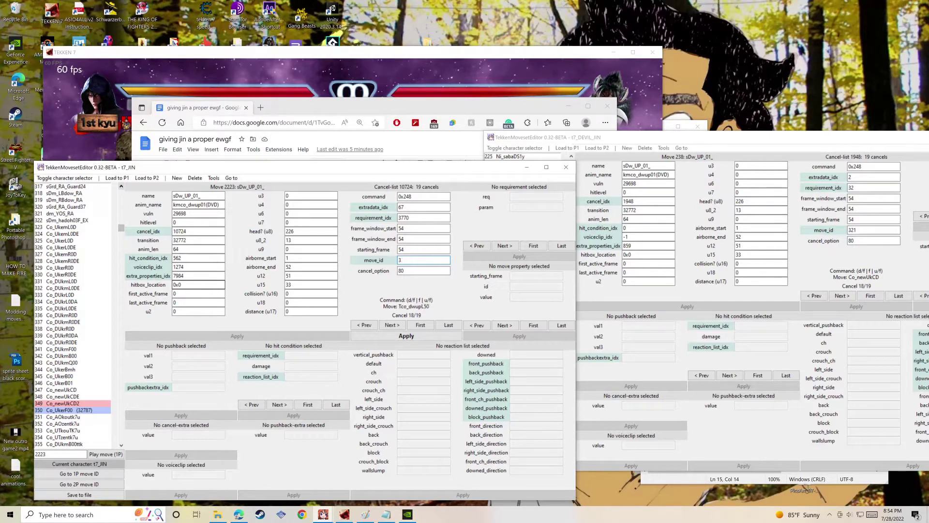
type("47")
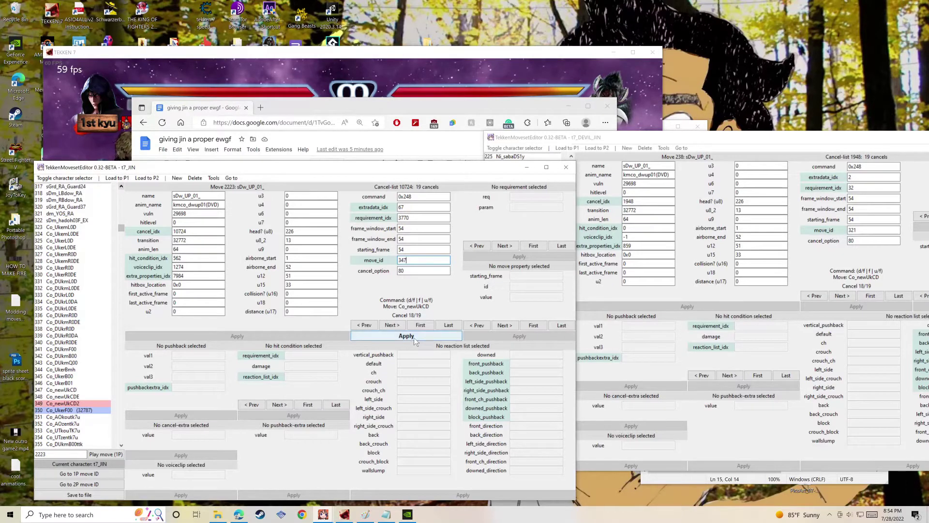
left_click(414, 338)
Set Jin's nineteenth cancel to move_id 32772 (dwDWN_00U) to match Devil Jin's, apply it and save the moveset to file.
left_click(392, 325)
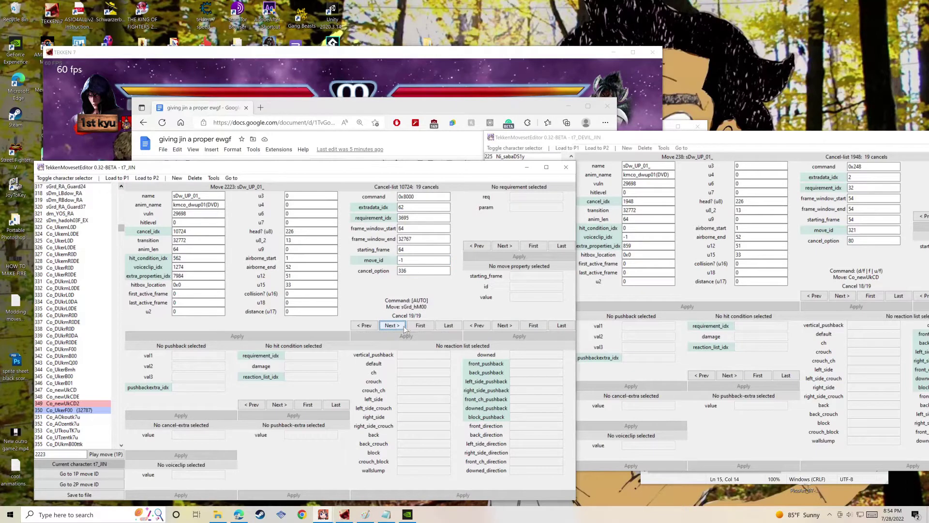
left_click(852, 296)
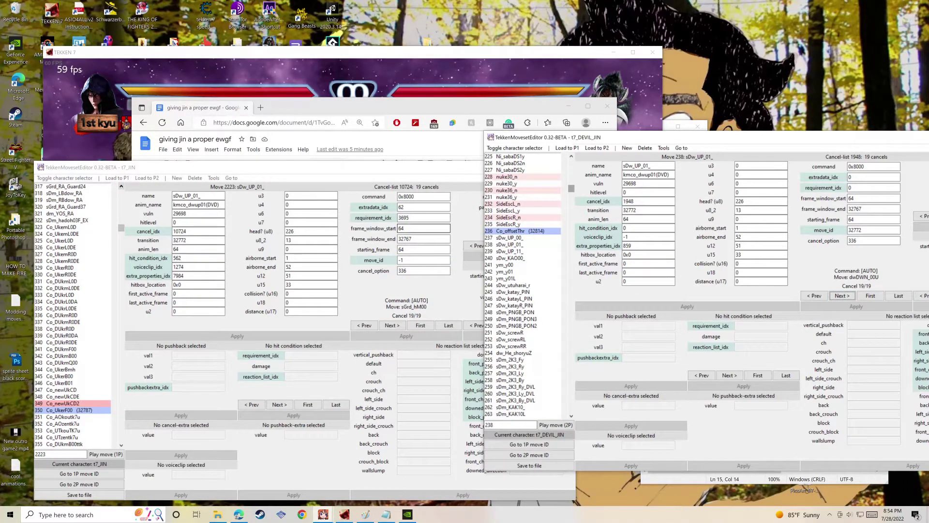
double_click(416, 260)
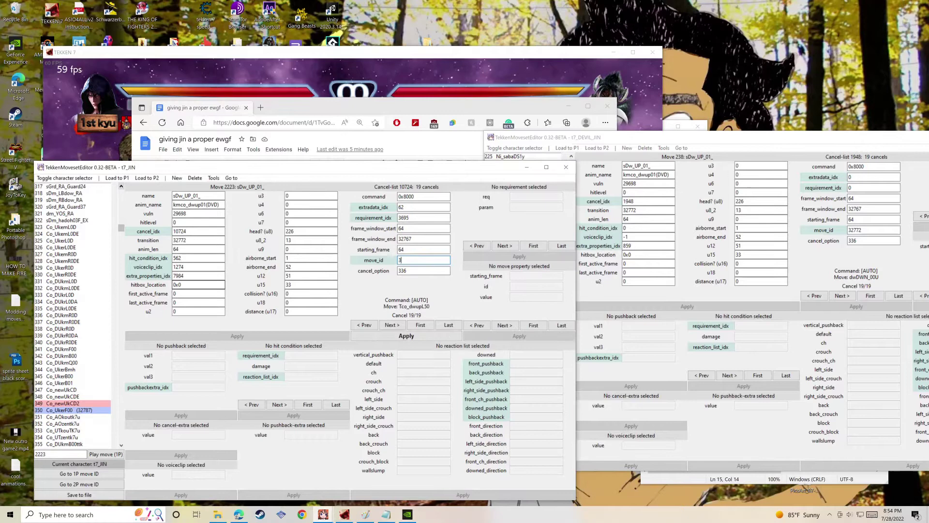
type("277")
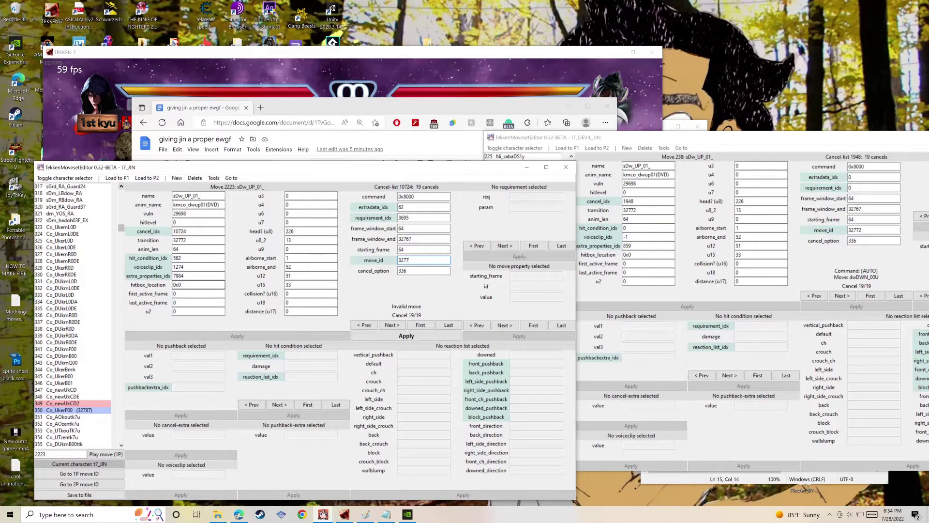
type("2")
left_click(404, 336)
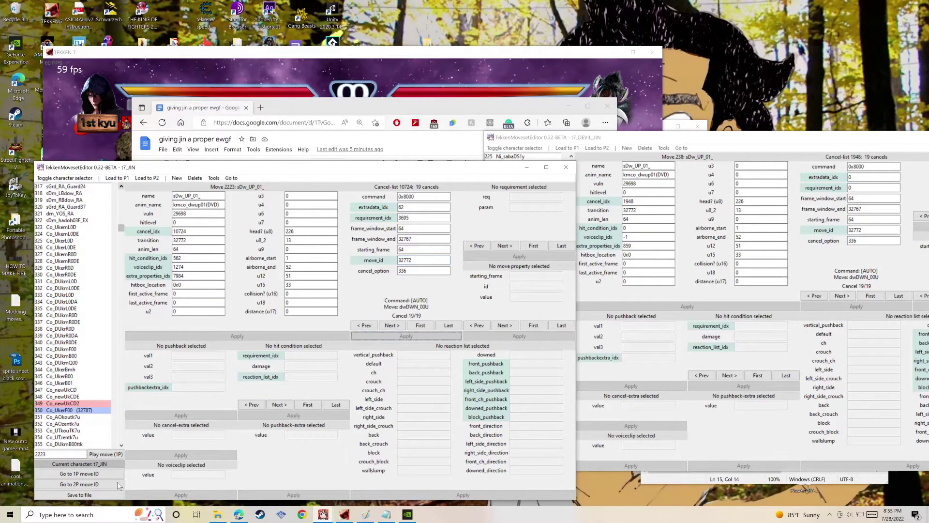
left_click(91, 495)
Switch to the Google Docs notes and add a new paragraph reading "Be sure to save after that hard work.".
left_click(310, 108)
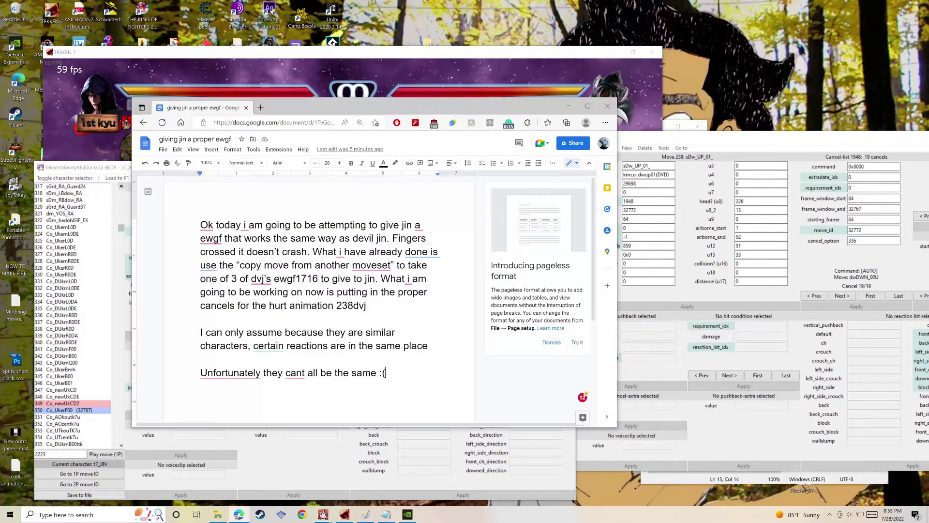
type("Be ")
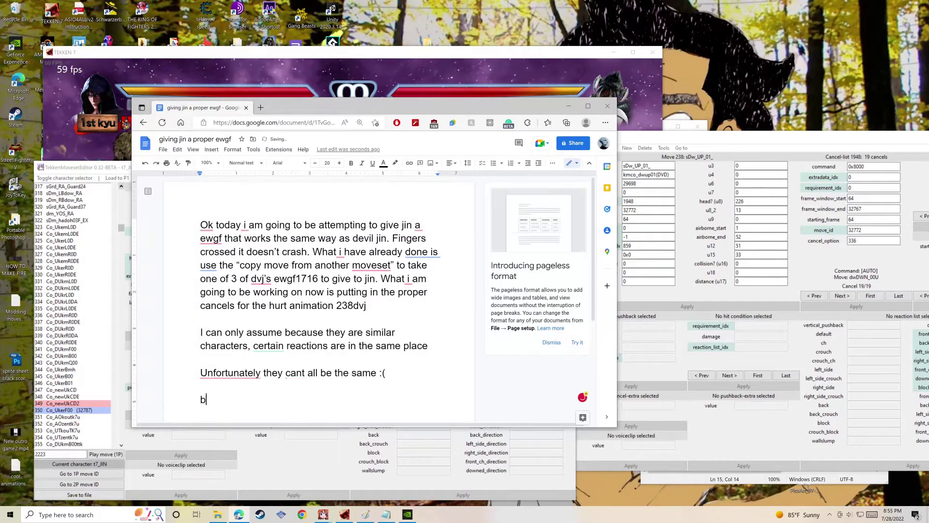
type("sure")
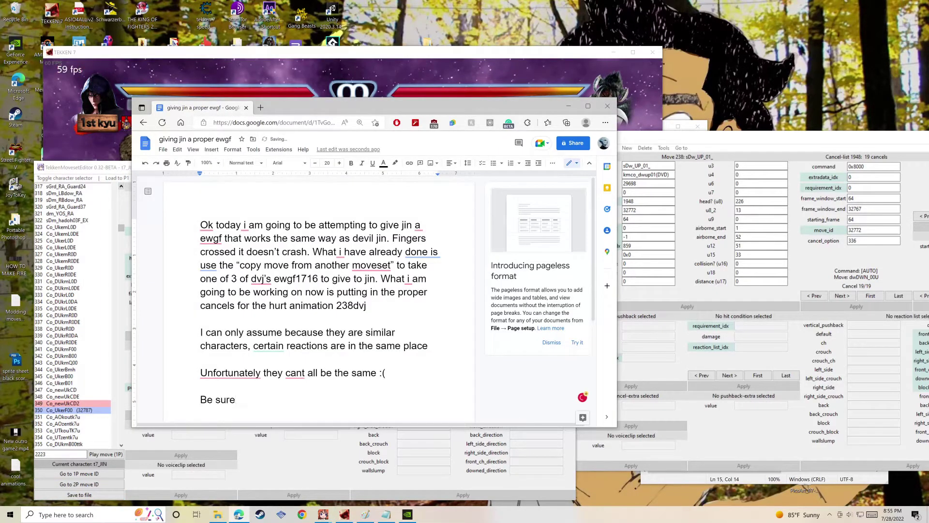
type(" to save af")
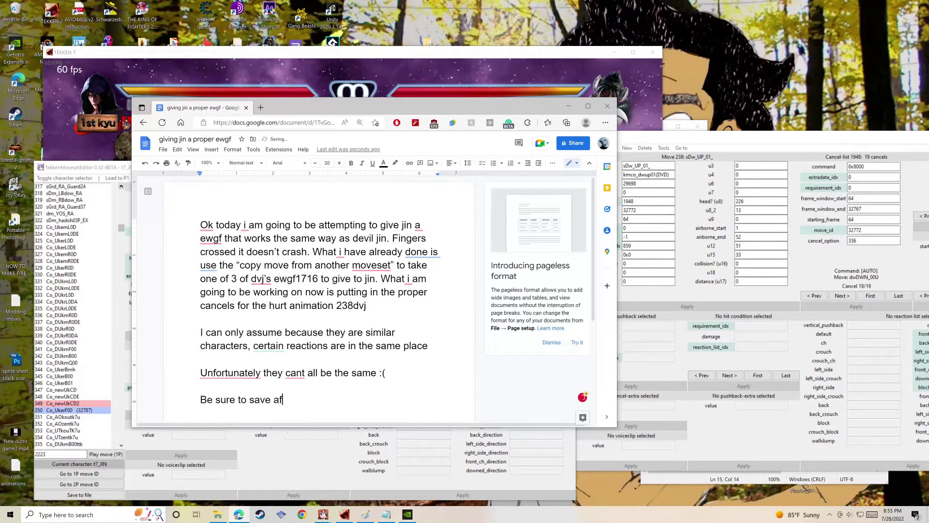
type("ter that har")
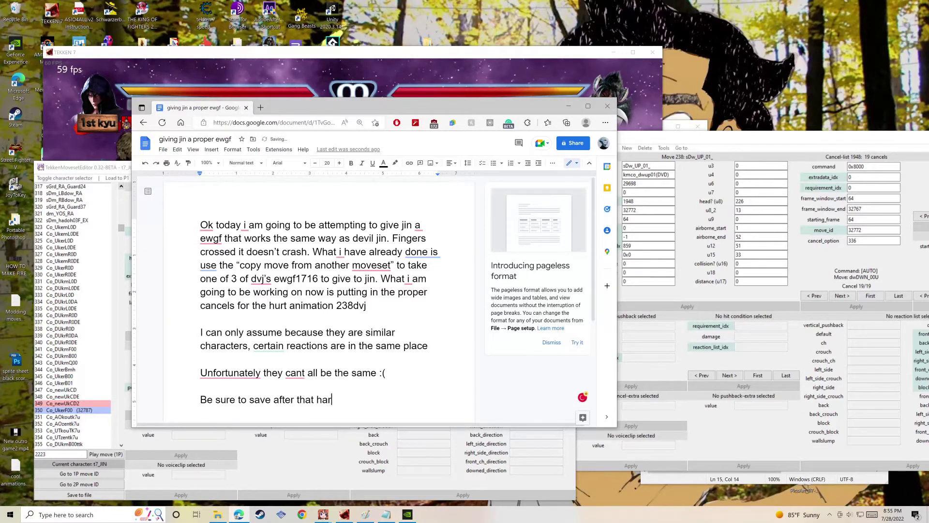
type("d work.")
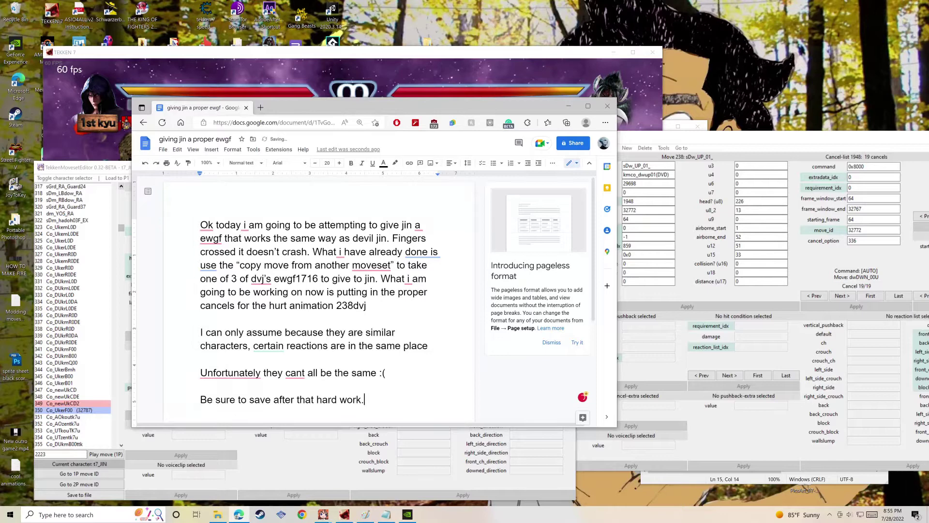
type(" howev")
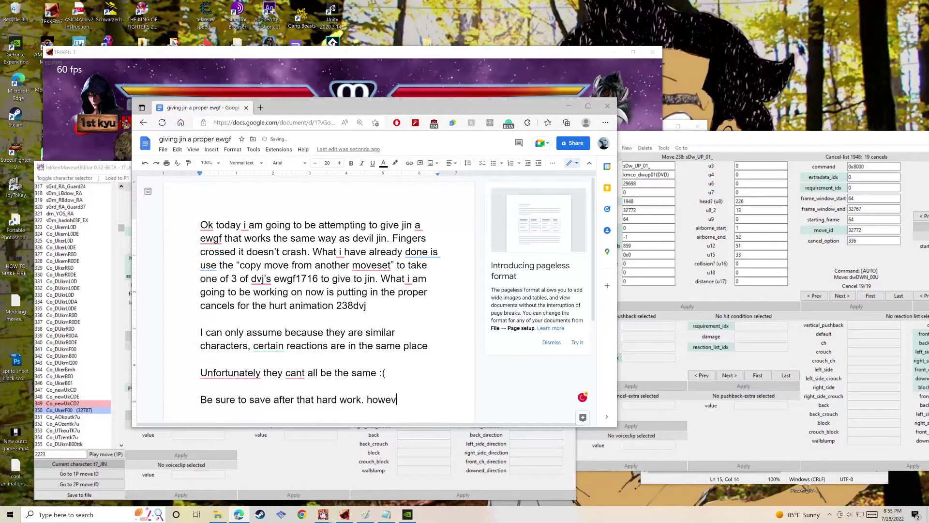
type("er there was o")
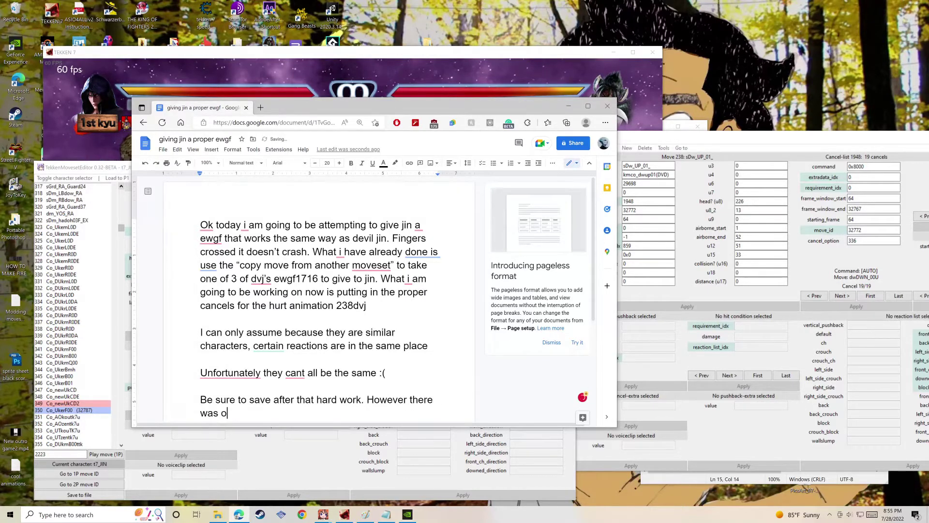
type("ne re")
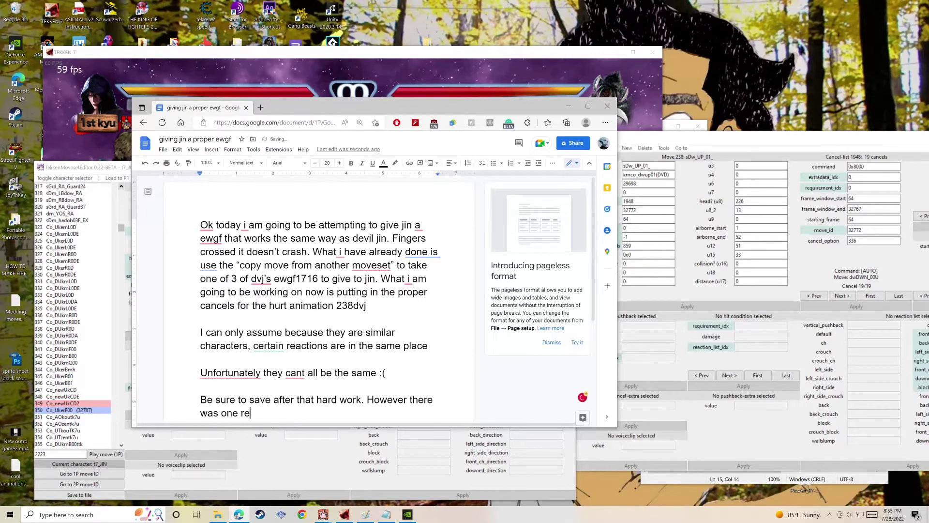
type("action thaty")
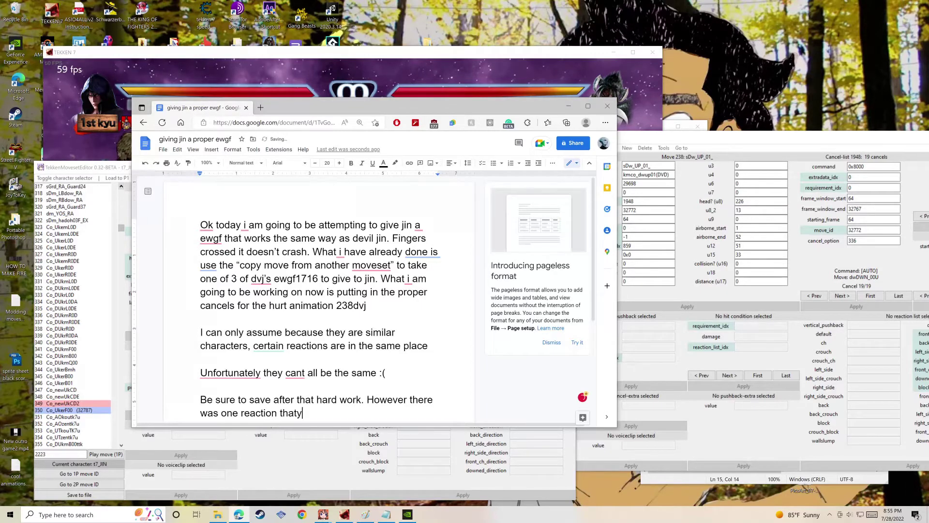
type(" wasn't woi")
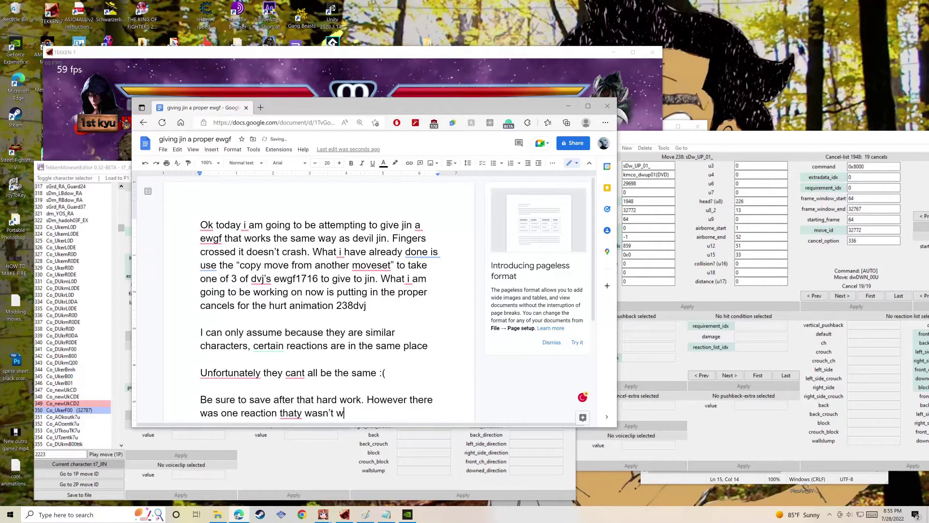
type("jin")
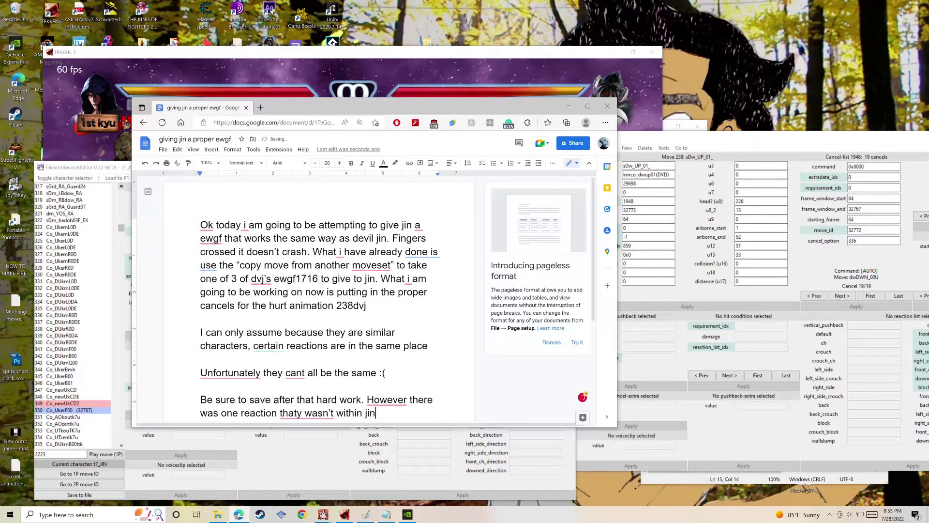
type(" that we need to fix.")
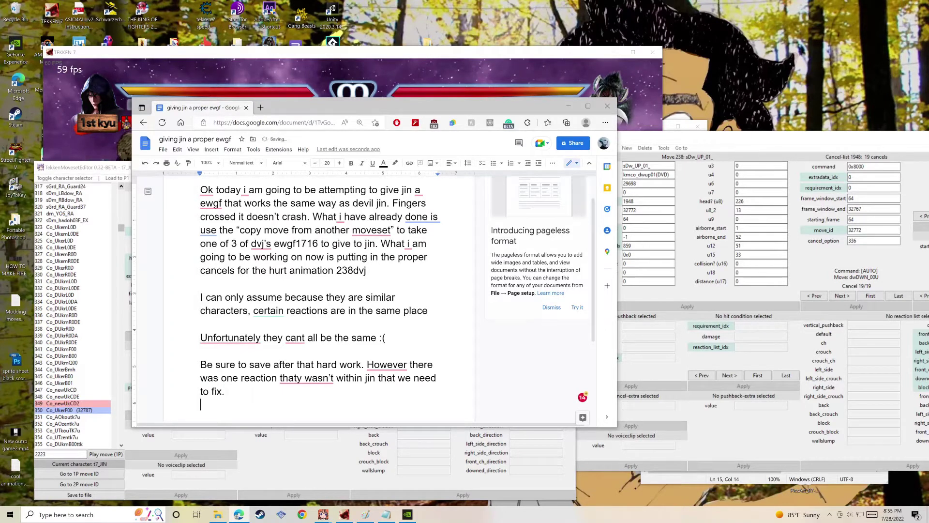
Continue the paragraph with "However there was one reaction thaty wasn't within jin that we need to fix." and add blank lines below.
key("Return")
key("Return")
Return both moveset editors to the first cancel and look through Jin's move list for his own wDm_AirF_Up.
left_click(871, 295)
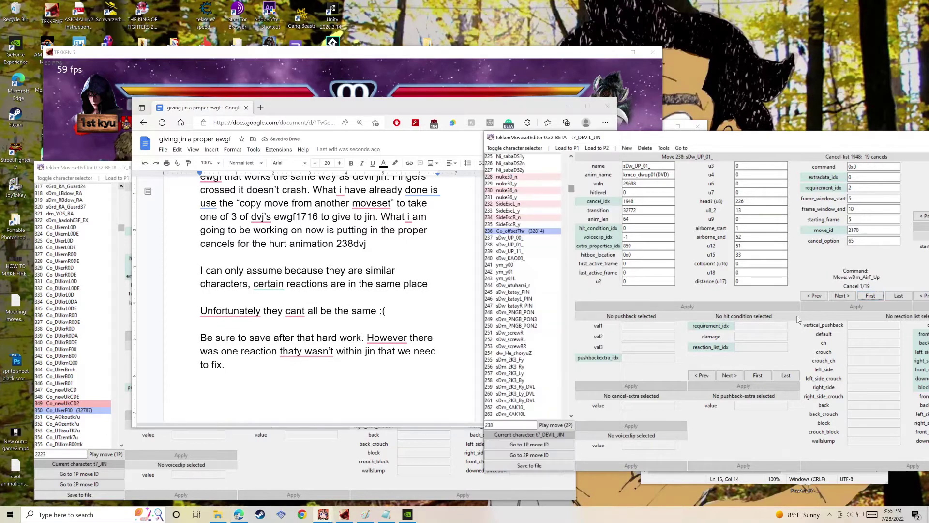
left_click(320, 450)
left_click(421, 325)
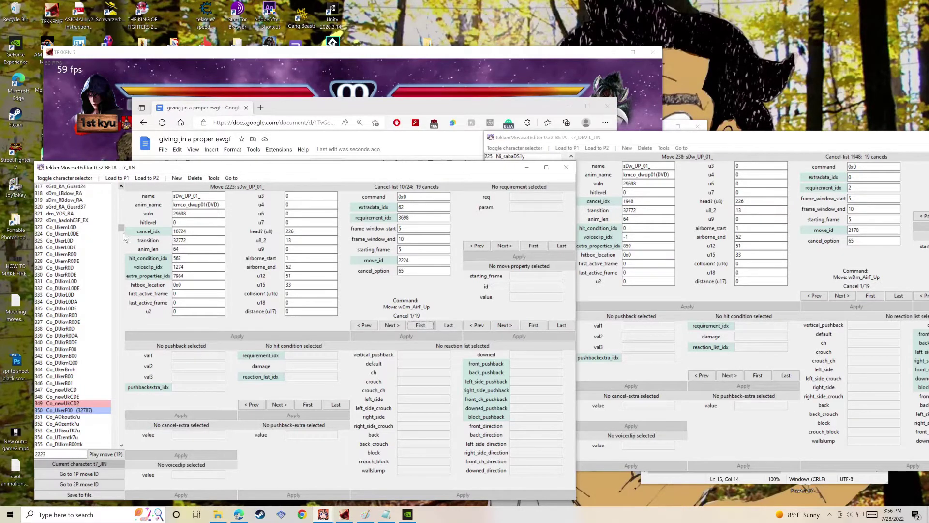
left_click_drag(122, 230, 141, 446)
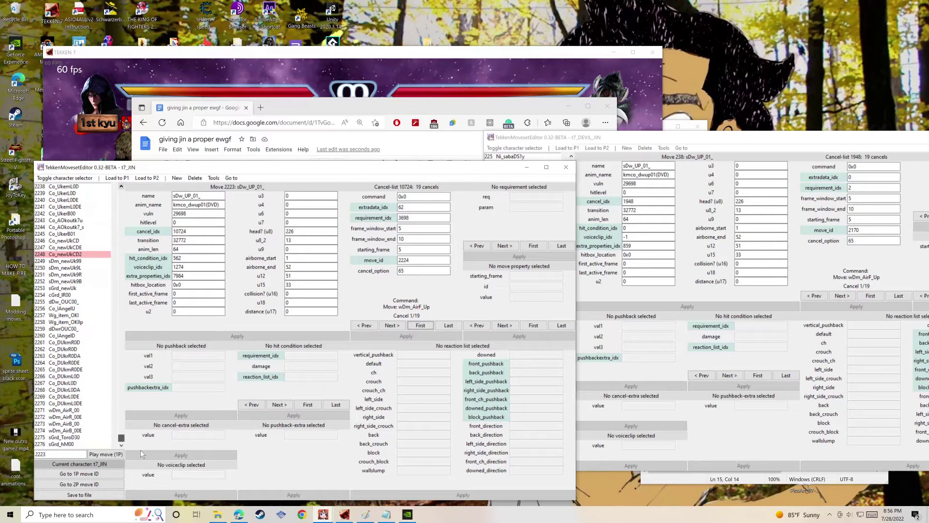
scroll(73, 304, "up", 4)
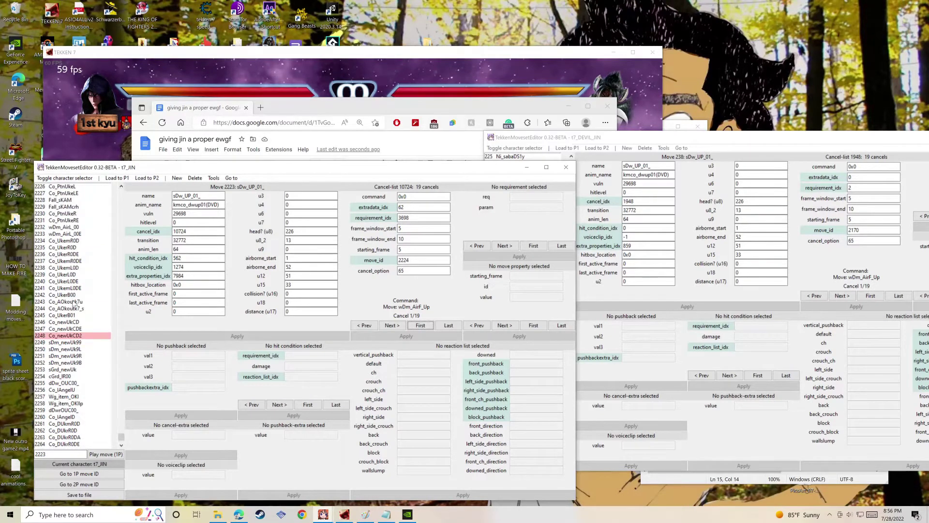
scroll(85, 315, "up", 5)
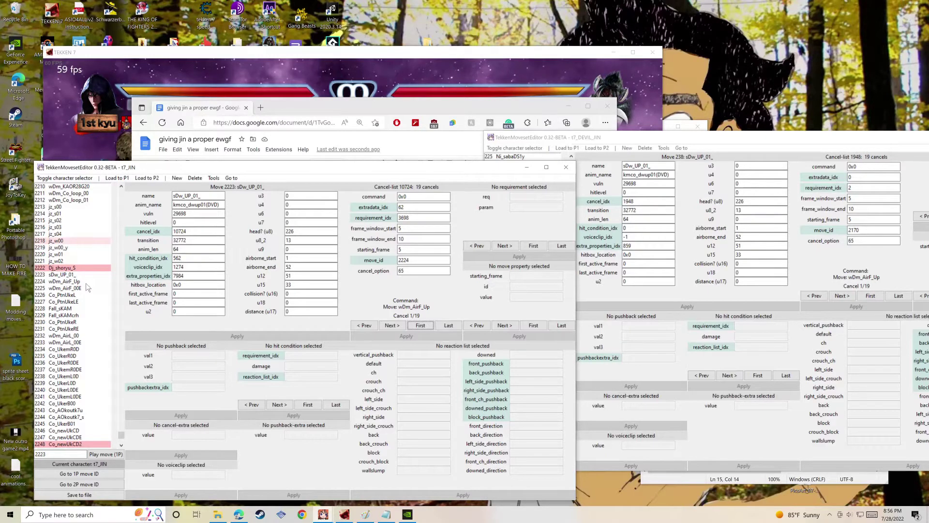
scroll(97, 297, "up", 18)
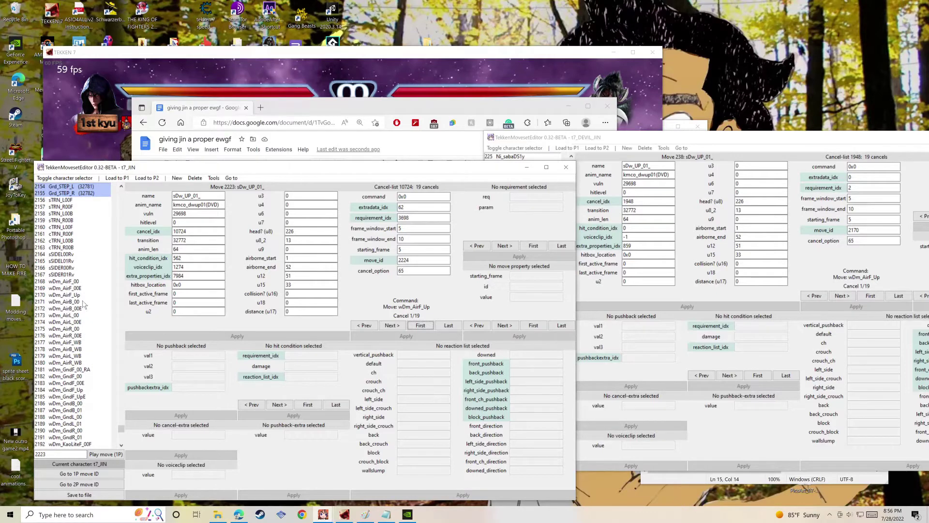
Switch to the Google Docs notes and continue the last paragraph with "Nevermind, i just missed it".
left_click(275, 161)
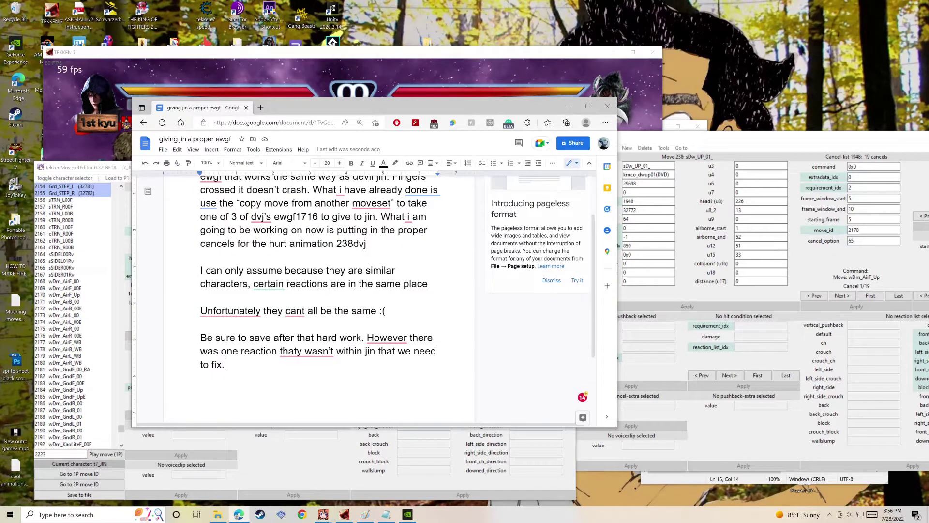
type("need to fix. Nevermi")
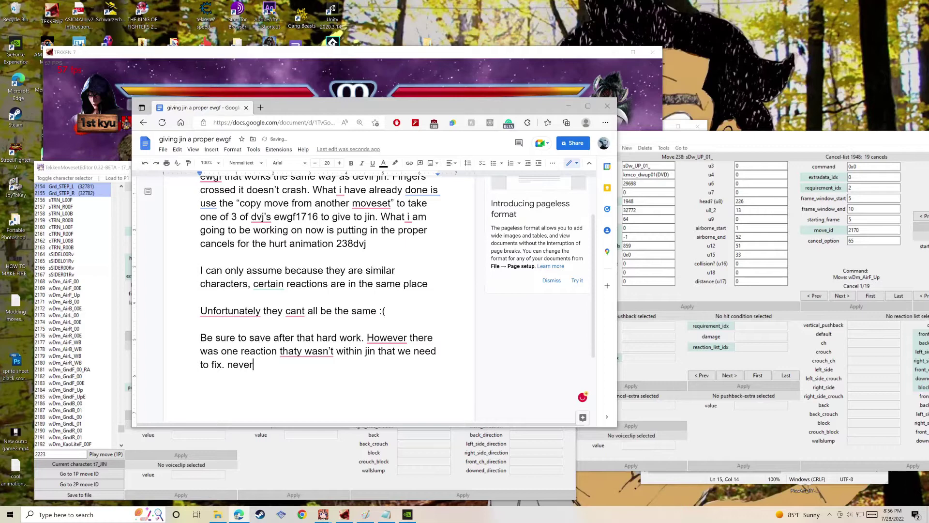
type("nd,")
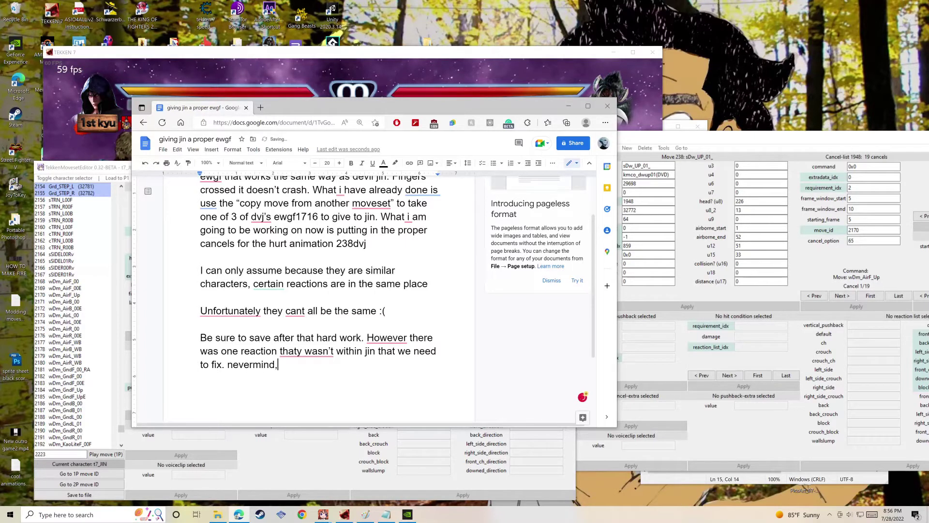
type(" i ju")
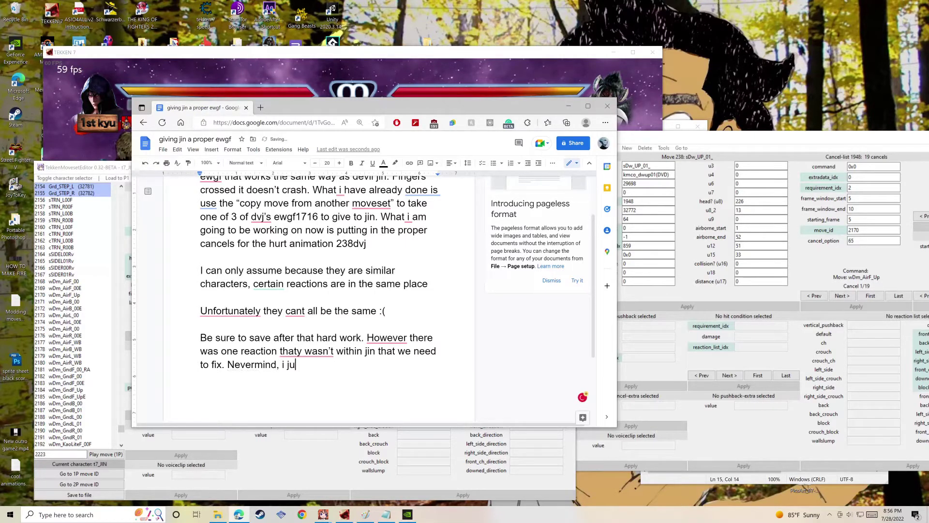
type("st missed it")
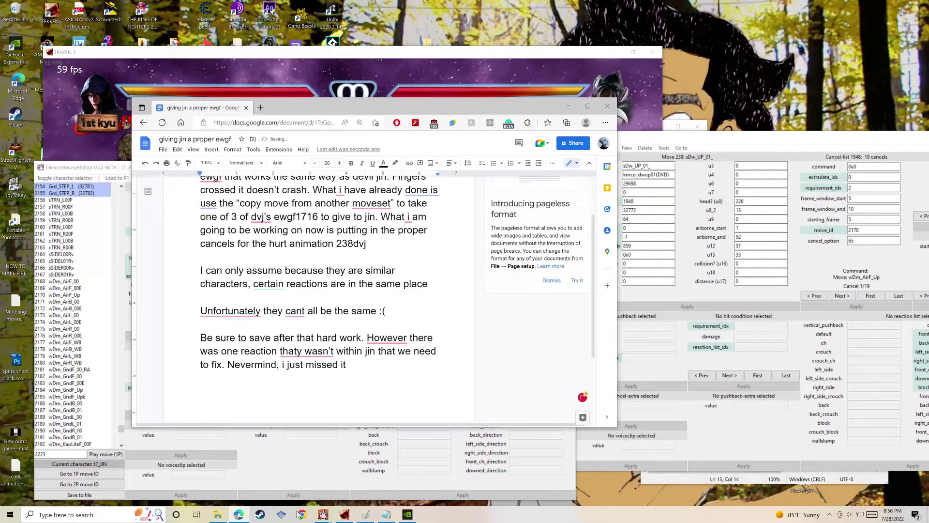
Return to Jin's moveset editor, set the first cancel's move_id to 2170, apply it and save the moveset to file.
left_click(316, 472)
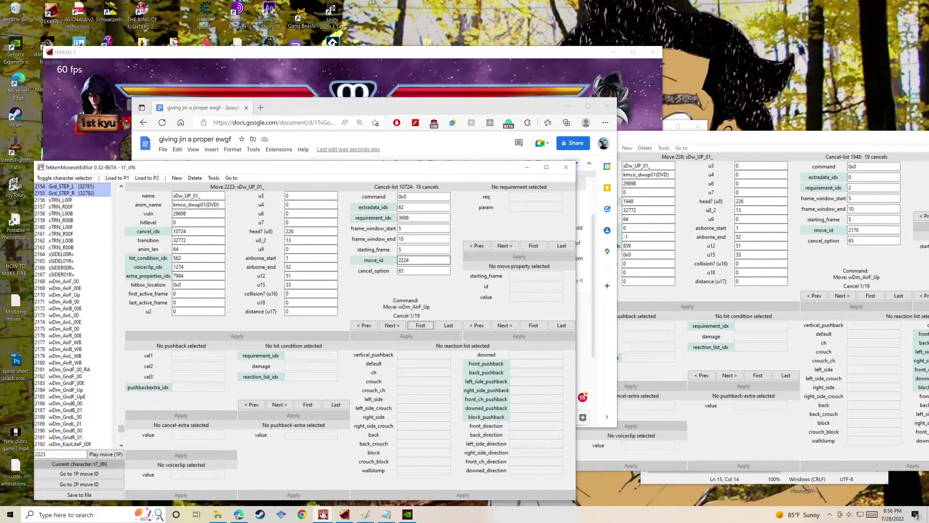
double_click(409, 260)
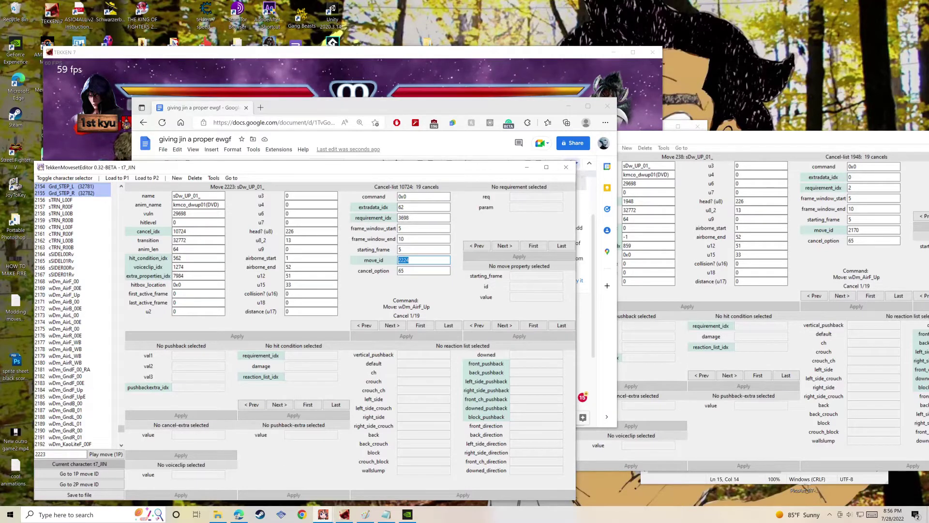
type("2170")
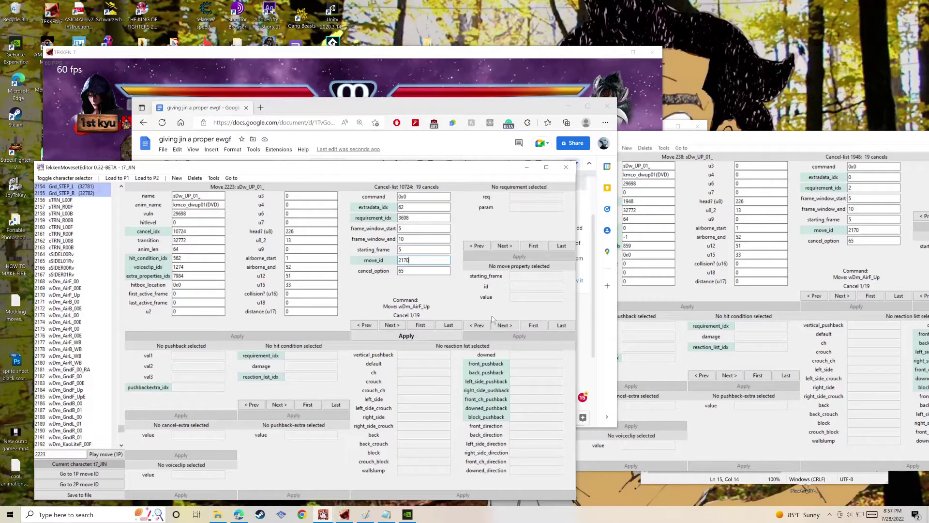
left_click(428, 336)
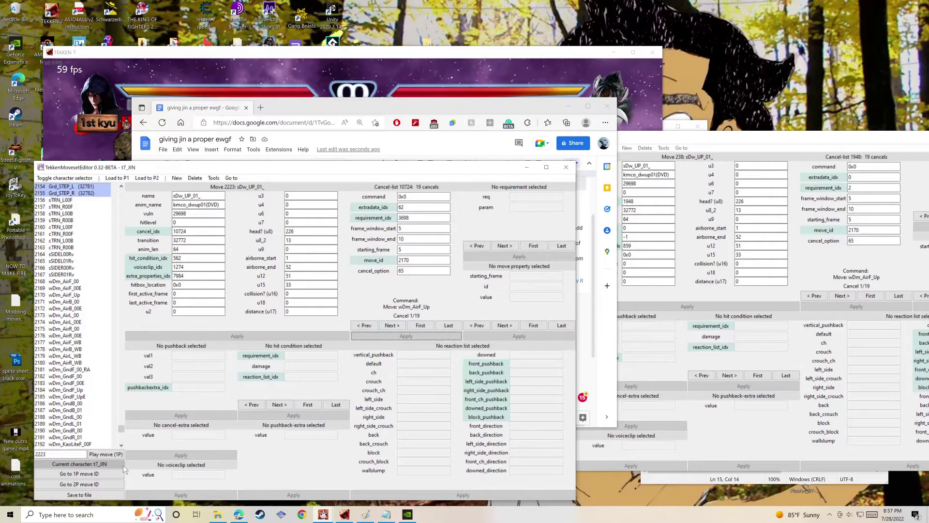
left_click(118, 494)
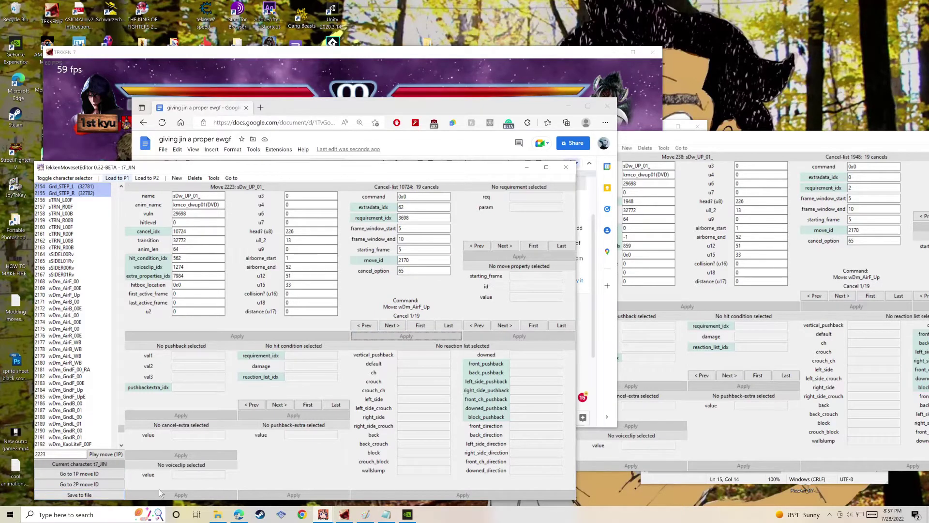
left_click(106, 497)
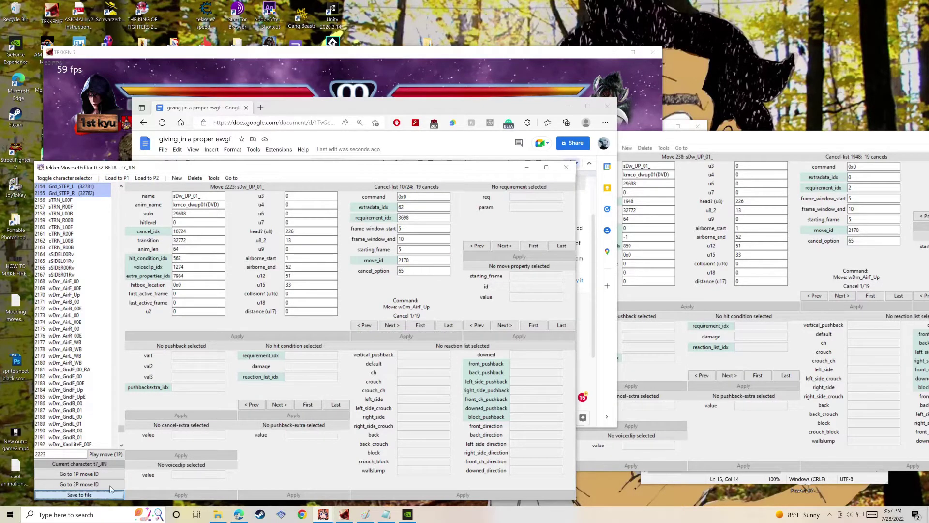
Add a new paragraph to the Google Docs notes: "Now we go to the uppercut it self. To fix those cancels and hopefully it should work with no crash".
left_click_drag(203, 174, 275, 181)
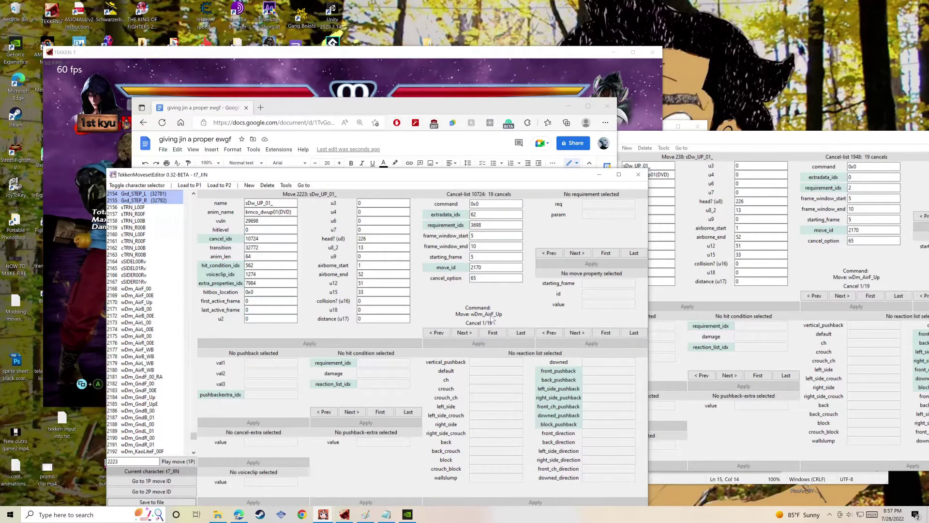
left_click(304, 107)
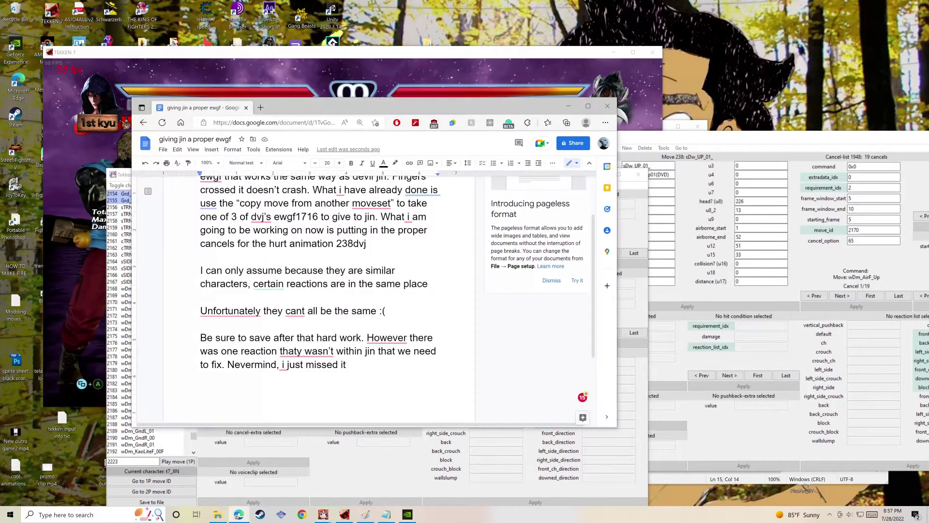
key("Return")
key("Return")
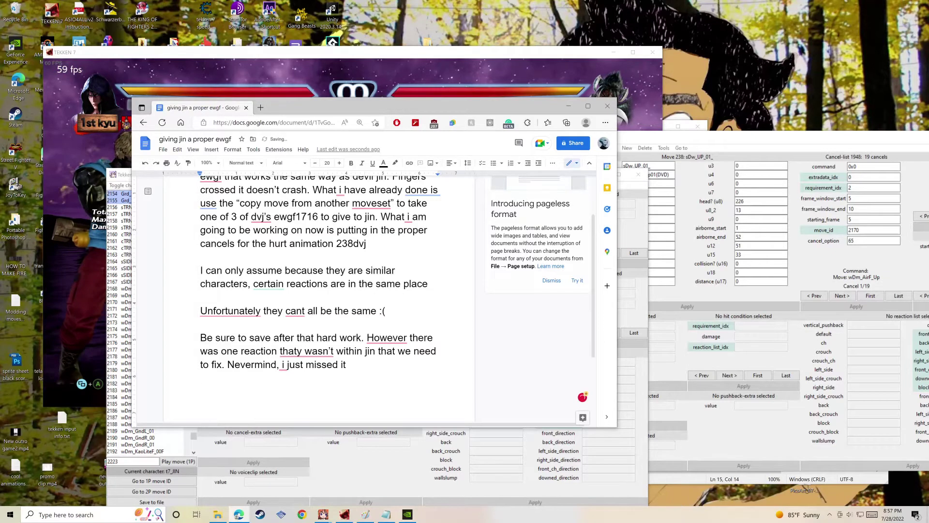
type("Now we go to th")
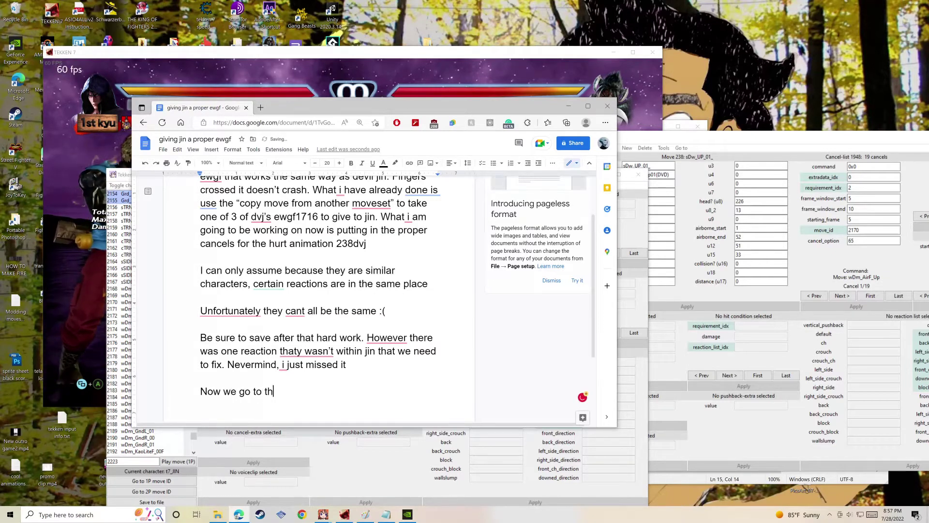
type("e uppercut")
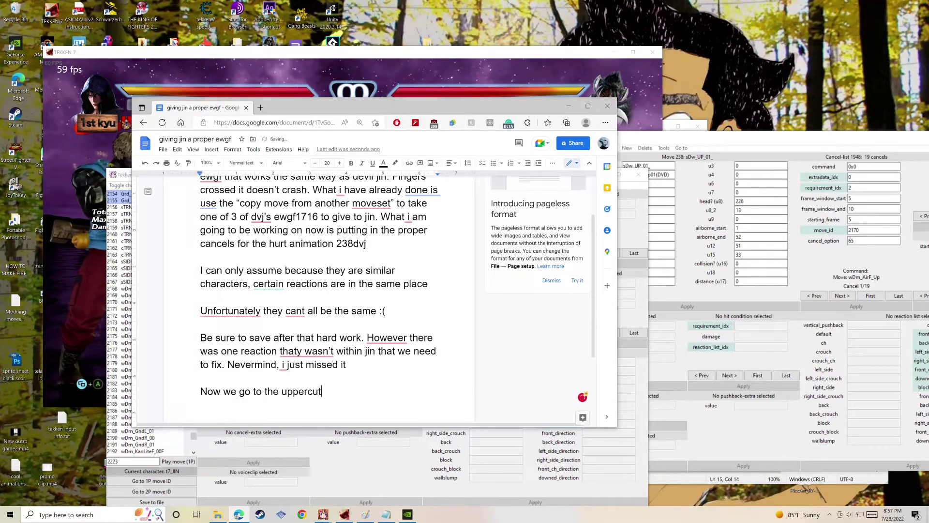
type(" it self. ")
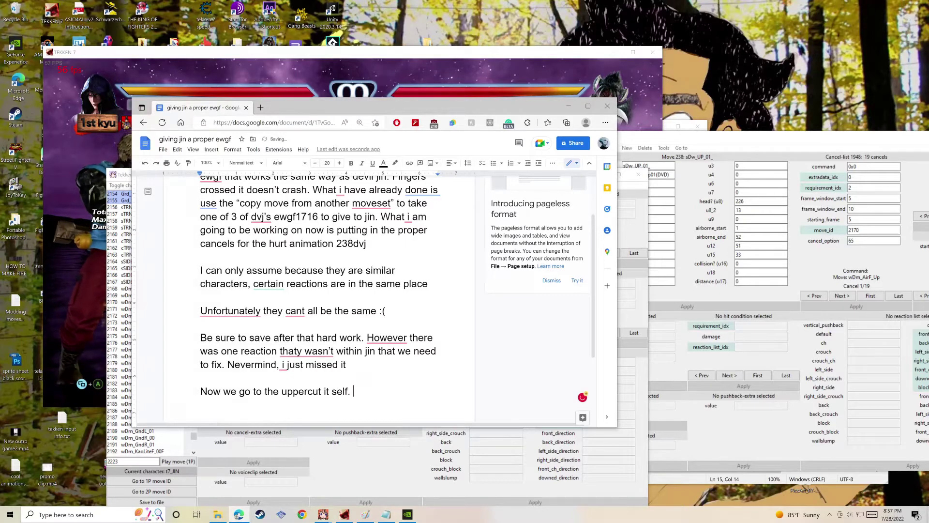
type("to fix thos")
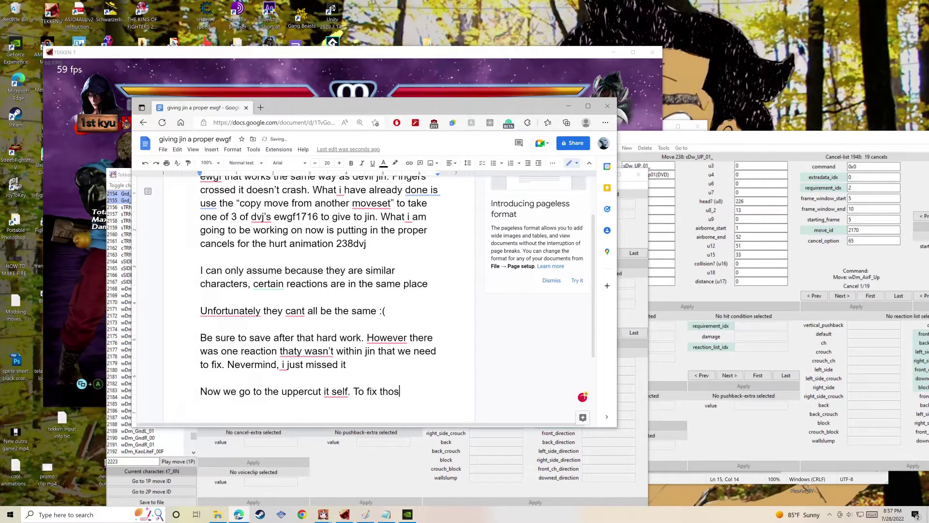
type("e cancels and ")
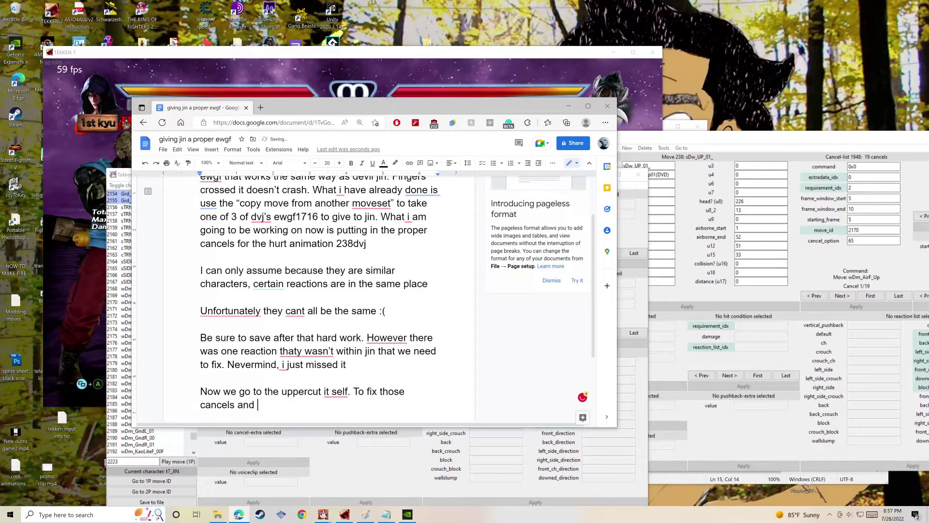
type("hopefully i")
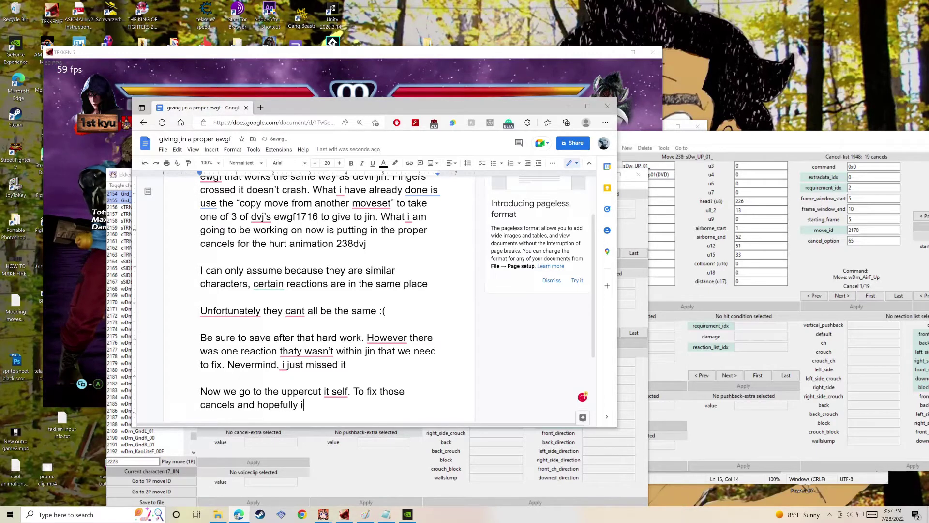
type("t should w")
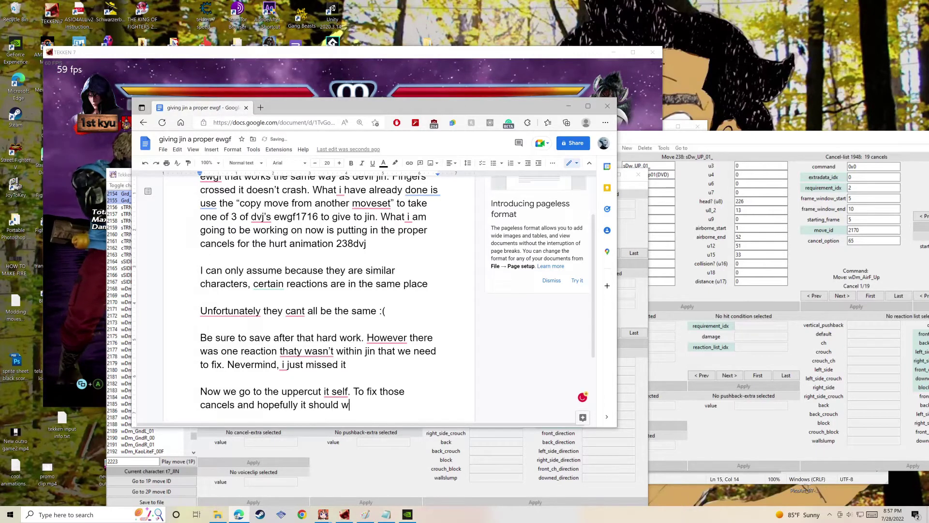
type("ork with no crash")
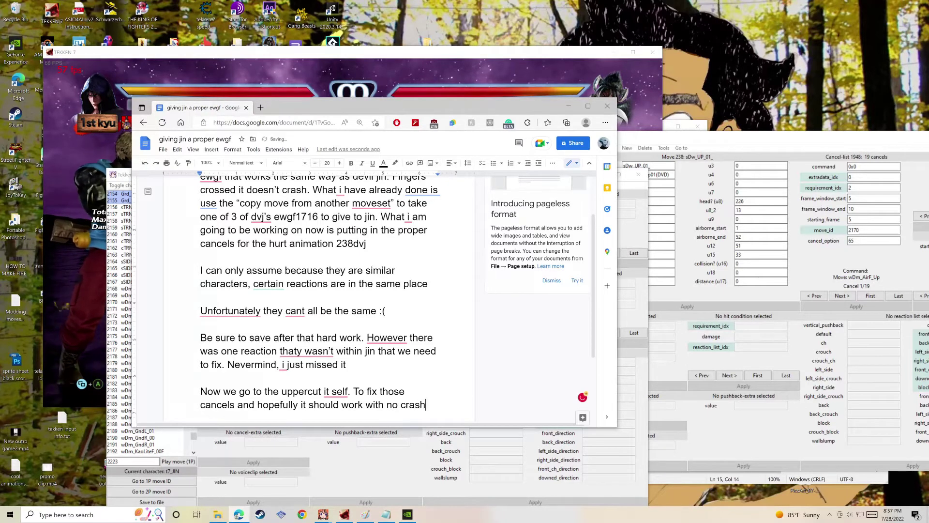
Return to Jin's moveset editor and review the cancels of move 2223 from the first through the nineteenth.
left_click(400, 474)
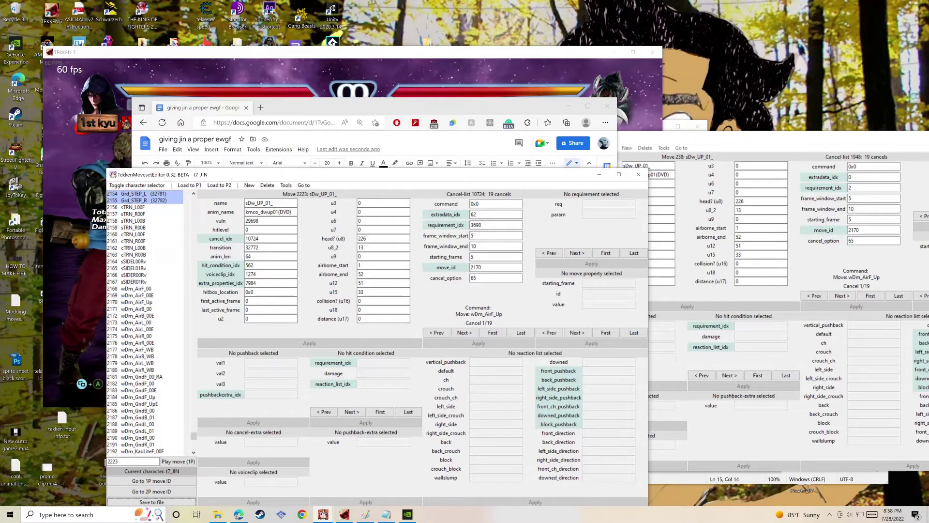
left_click(463, 332)
left_click(462, 332)
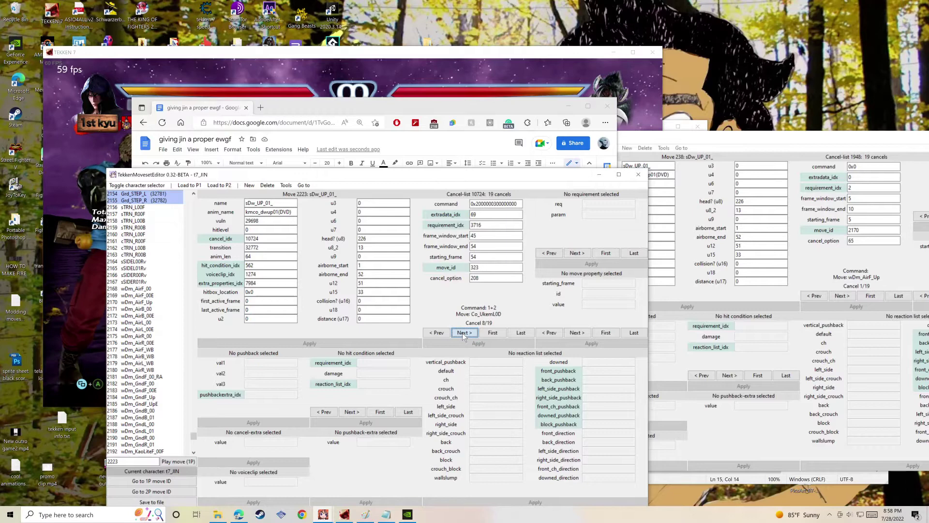
left_click(462, 332)
left_click(463, 332)
left_click(463, 332)
left_click(462, 333)
left_click(463, 332)
left_click(462, 332)
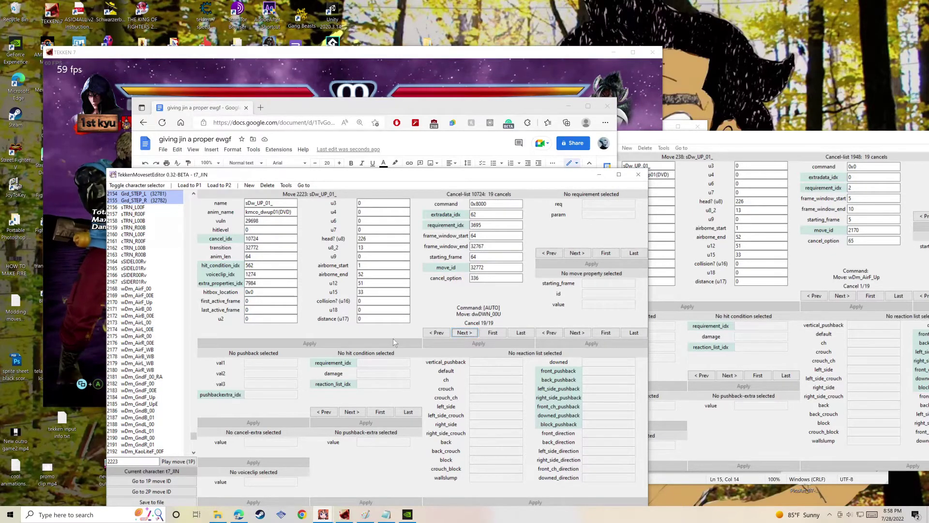
Consult the Notepad move list and open the cancel list of Jin's copied uppercut, move 2222 (Dj_shoryu_S).
left_click(385, 514)
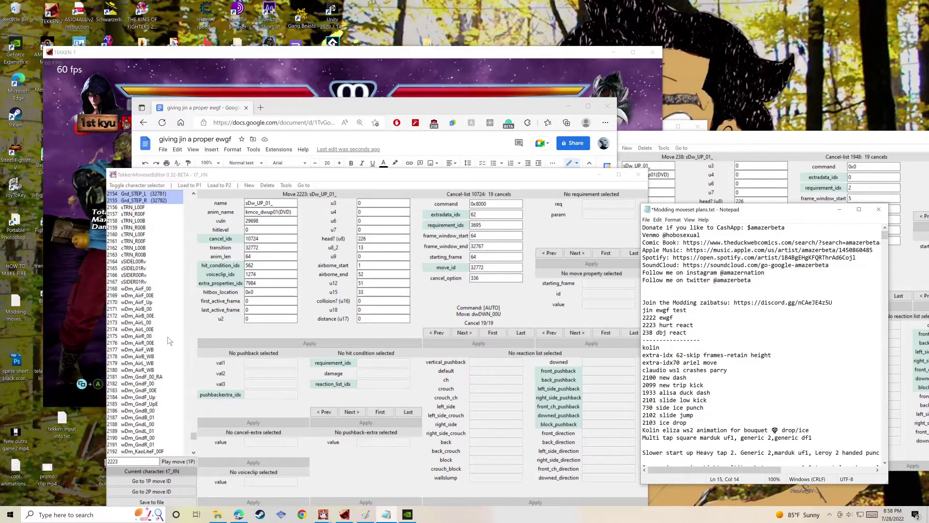
scroll(167, 349, "down", 15)
left_click(168, 358)
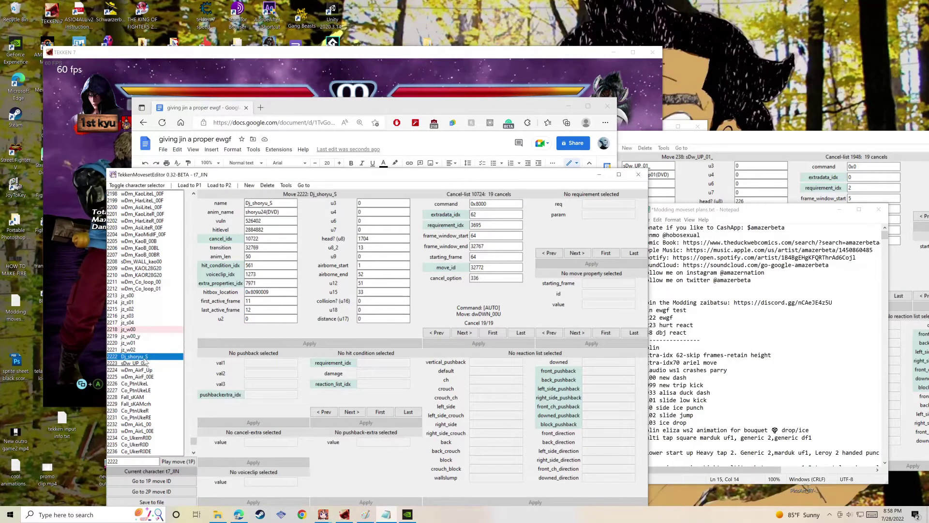
left_click(221, 239)
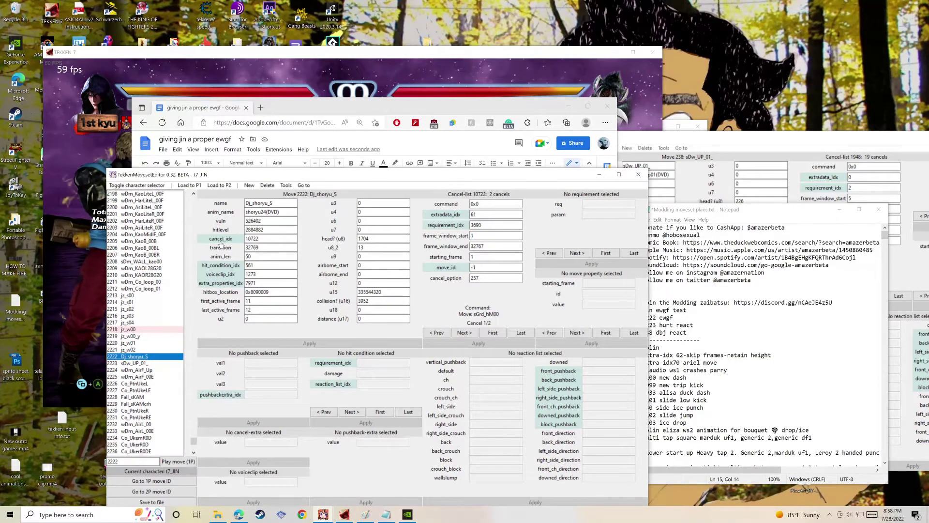
In Devil Jin's moveset editor, show move 1716 (Dj_shoryu_S) and its cancel list for comparison.
left_click(733, 152)
left_click(333, 145)
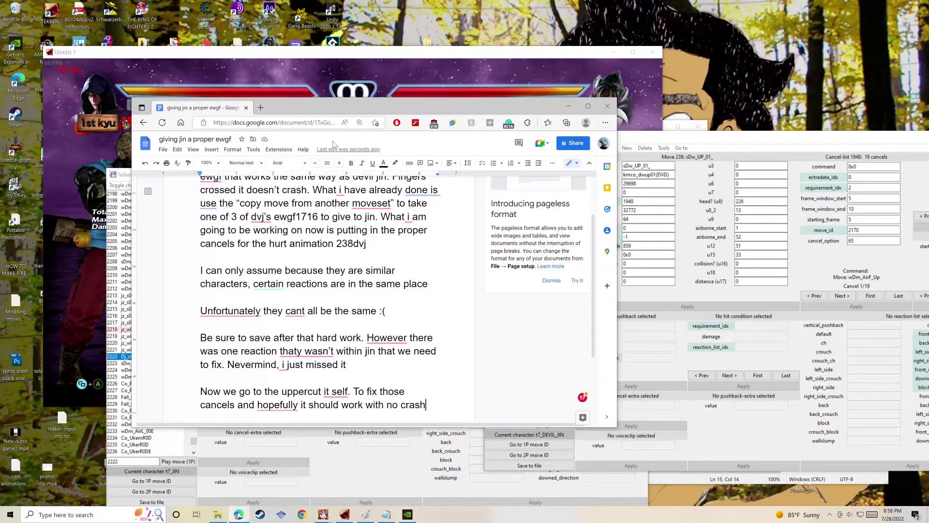
left_click(718, 140)
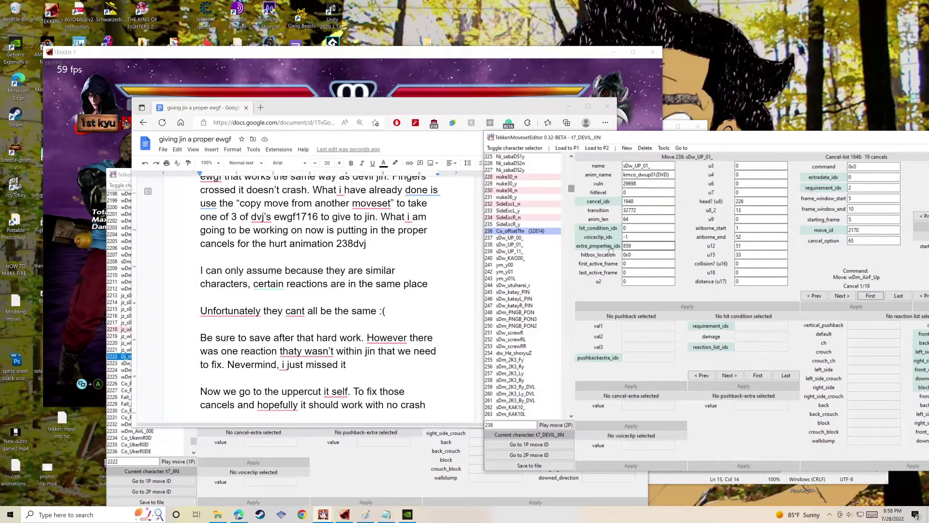
left_click_drag(572, 191, 574, 359)
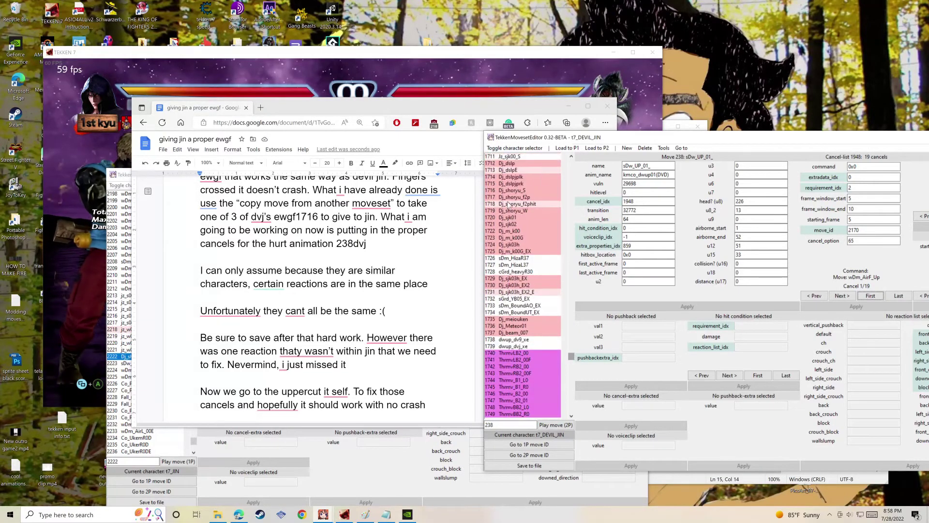
left_click(511, 190)
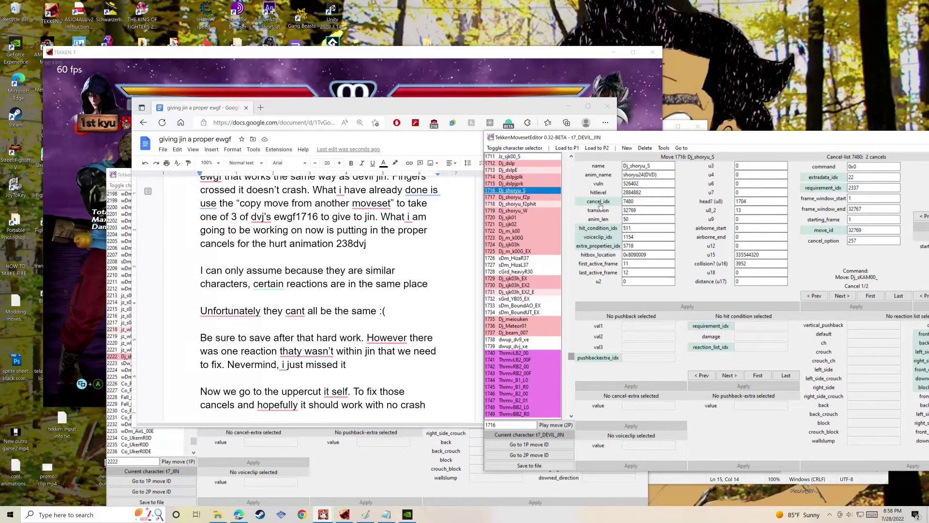
In Jin's moveset editor, set the move_id of the first cancel of move 2222 to 32769 and apply it.
left_click(445, 487)
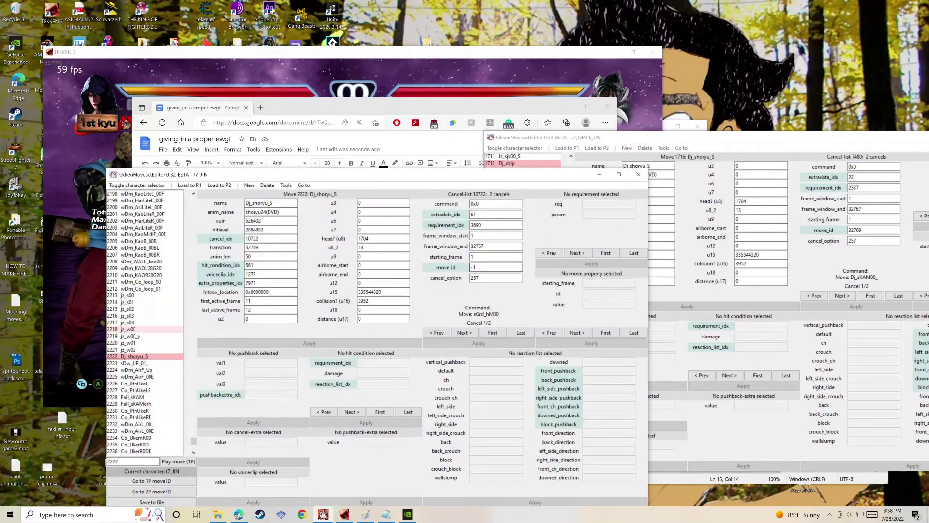
key("BackSpace")
key("BackSpace")
type("327")
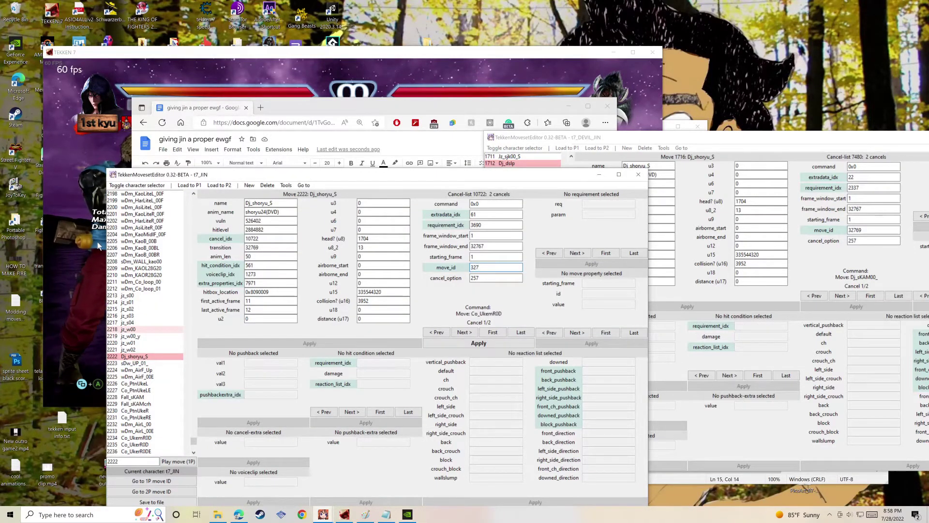
type("69")
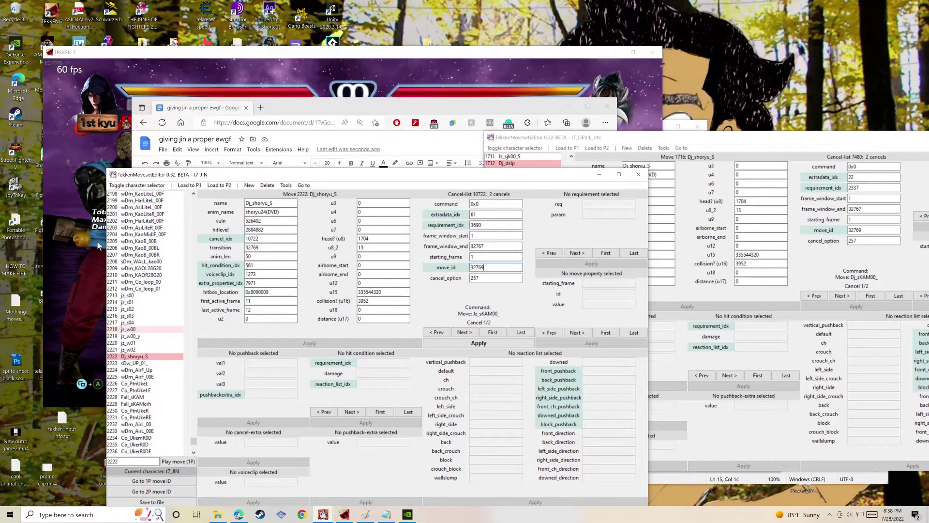
left_click(464, 344)
Compare with Devil Jin's second cancel of move 1716, then set move_id 32769 on Jin's second cancel of move 2222 and apply it.
left_click(836, 297)
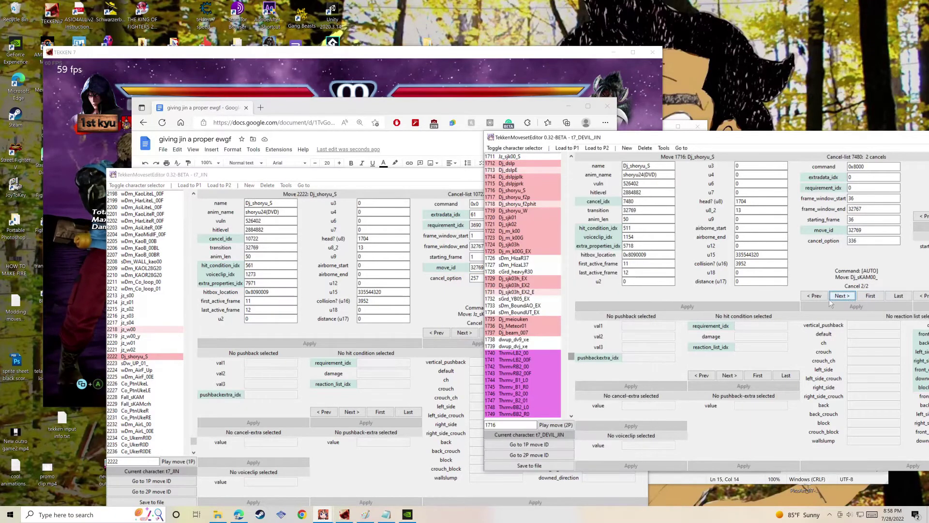
left_click(440, 307)
left_click(465, 332)
double_click(474, 267)
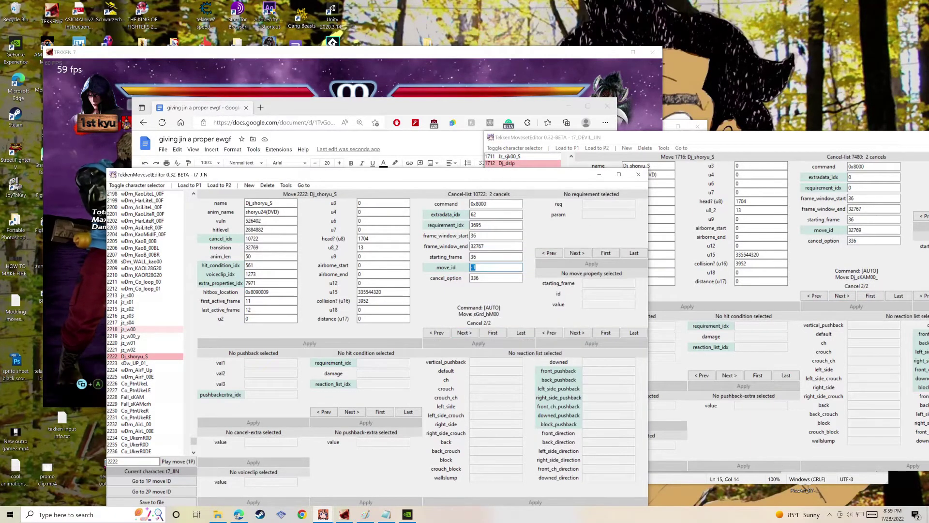
type("32769")
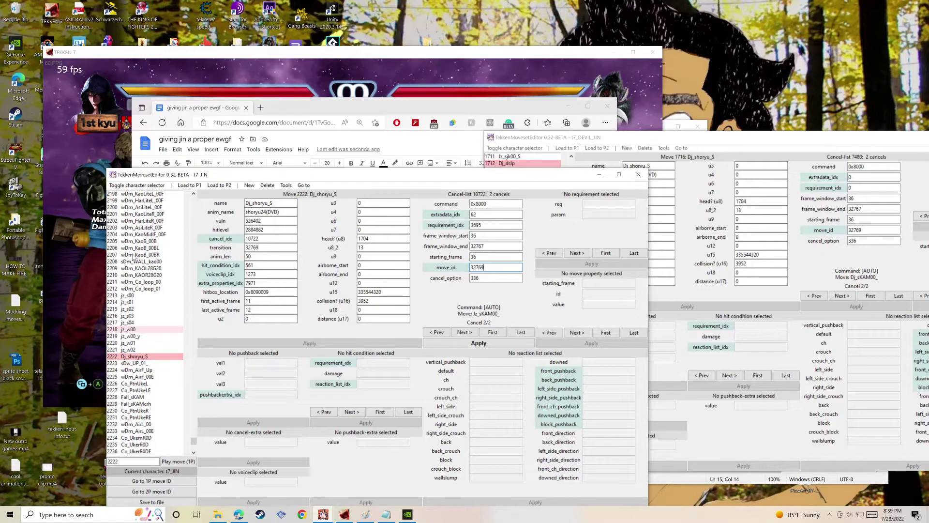
left_click(478, 343)
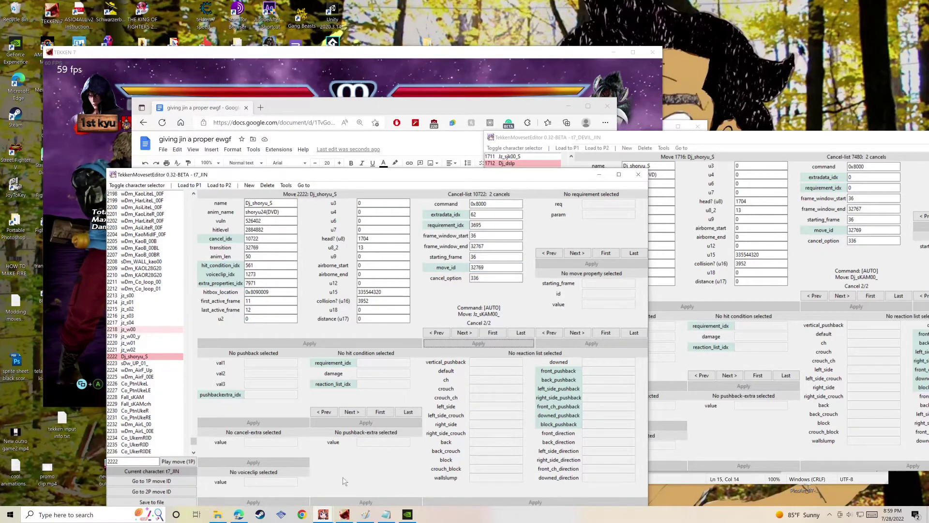
Check the moveset extractor's log, then switch to Tekken 7 and pause practice mode during Jin's low dash.
left_click(324, 515)
left_click(237, 477)
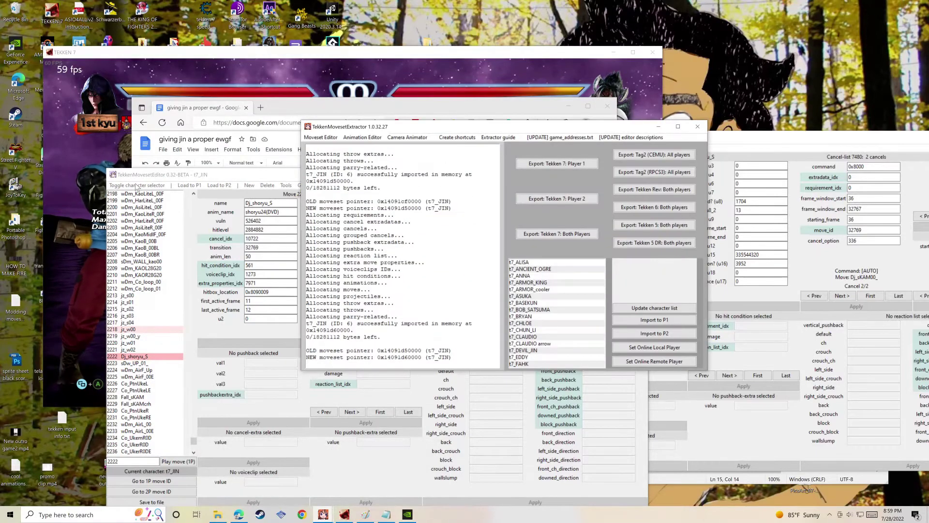
left_click(118, 136)
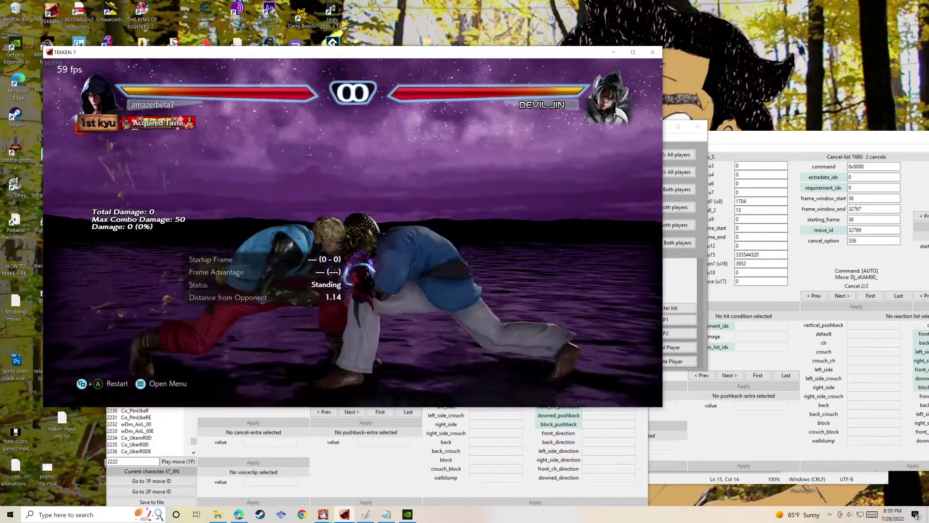
key("Escape")
key("Return")
key("Down")
key("Down")
key("Down")
key("Return")
key("Escape")
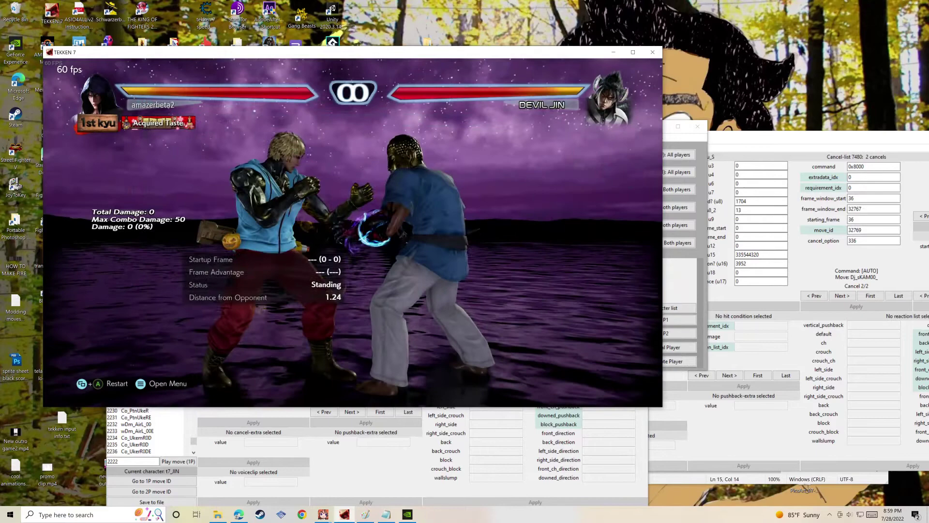
key("Escape")
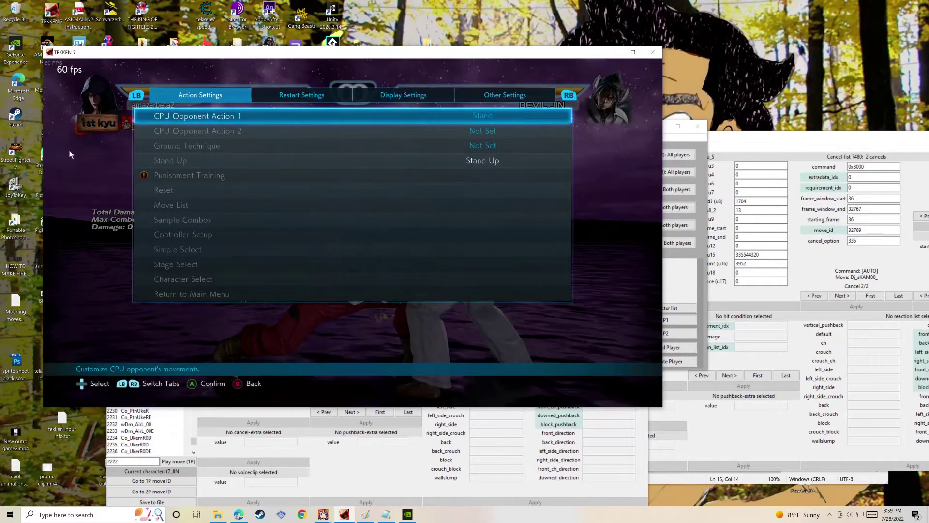
In Jin's moveset editor, jump to player 1's current move, 1752 (Jz_shoryu01), and open its cancel list.
key("super")
left_click(162, 484)
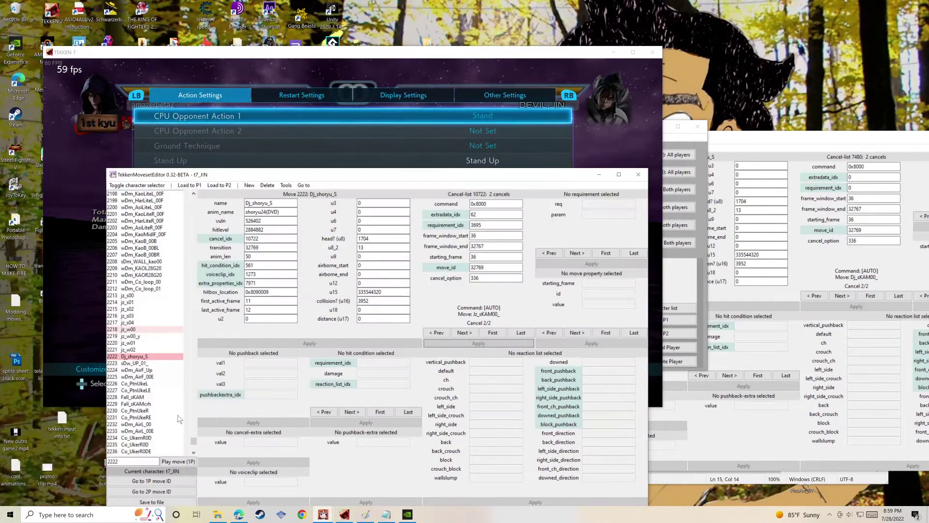
left_click(162, 481)
left_click(225, 238)
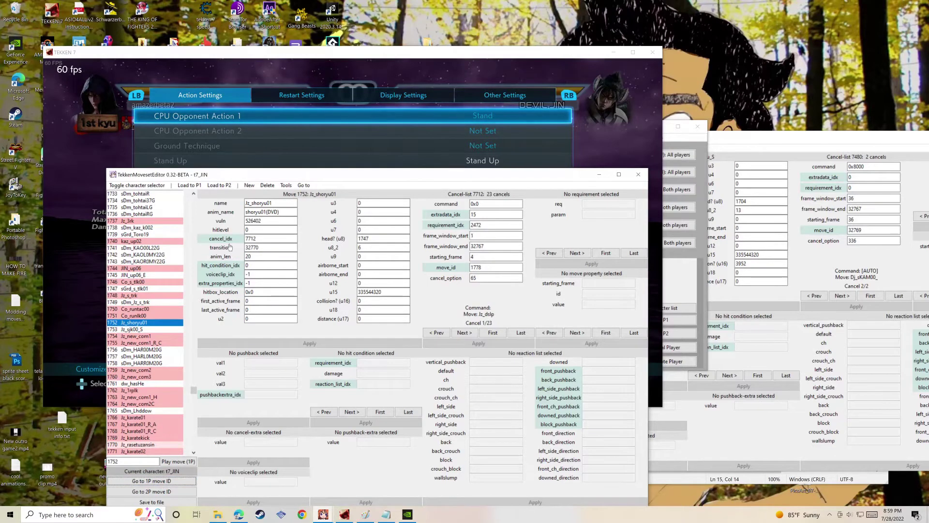
Find cancel 11 of move 1752, with command 2, and set its move_id to 2222 (Dj_shoryu_S), applying the change.
left_click(475, 333)
left_click(474, 333)
left_click(474, 333)
left_click(474, 333)
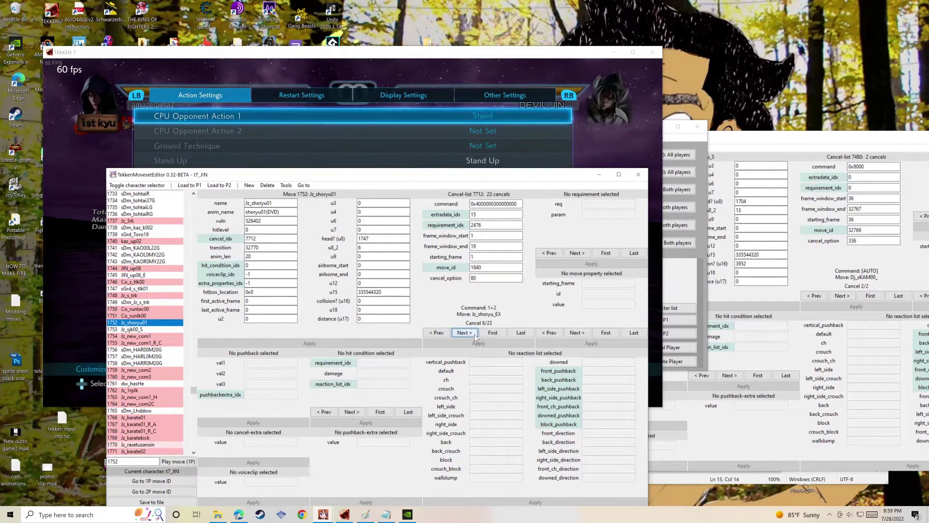
left_click(475, 334)
left_click(475, 334)
left_click(475, 335)
left_click(475, 337)
left_click(476, 337)
left_click(476, 337)
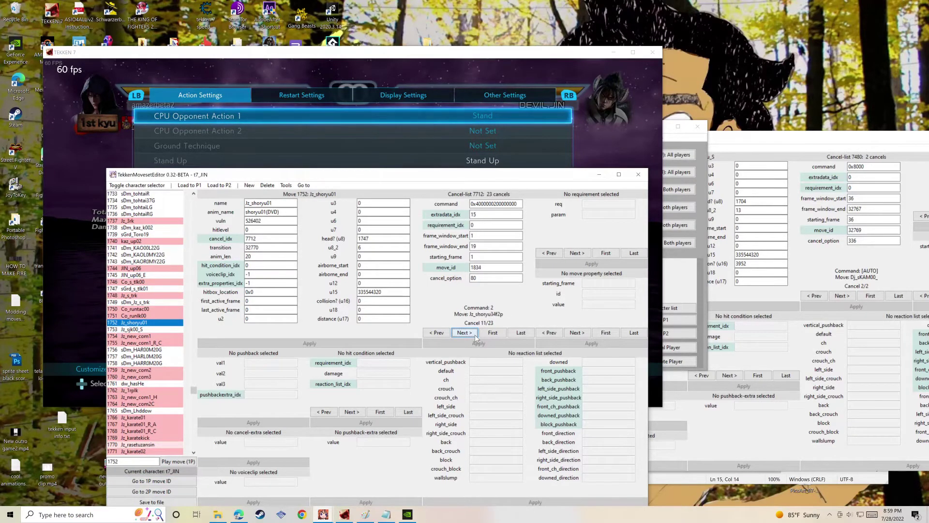
left_click(475, 337)
left_click(475, 337)
left_click(439, 336)
left_click(438, 334)
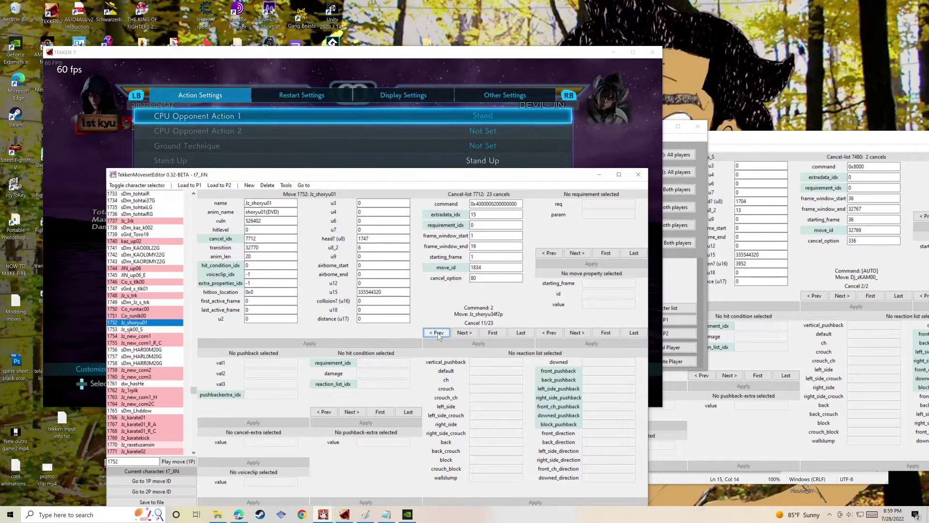
double_click(484, 267)
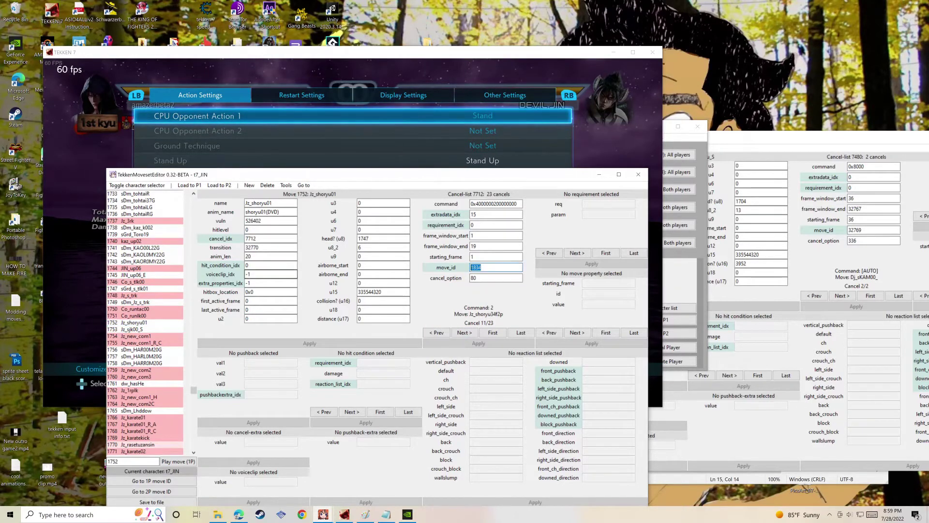
mouse_move(387, 509)
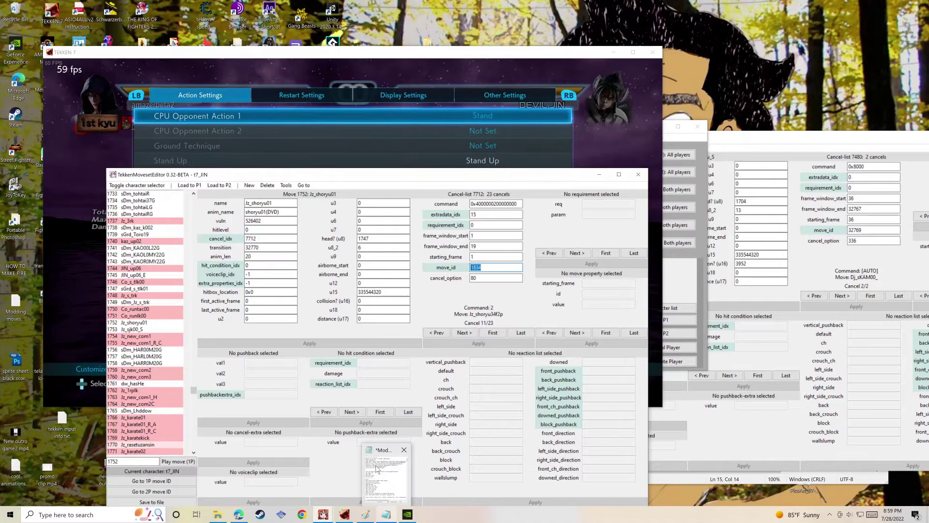
mouse_move(377, 469)
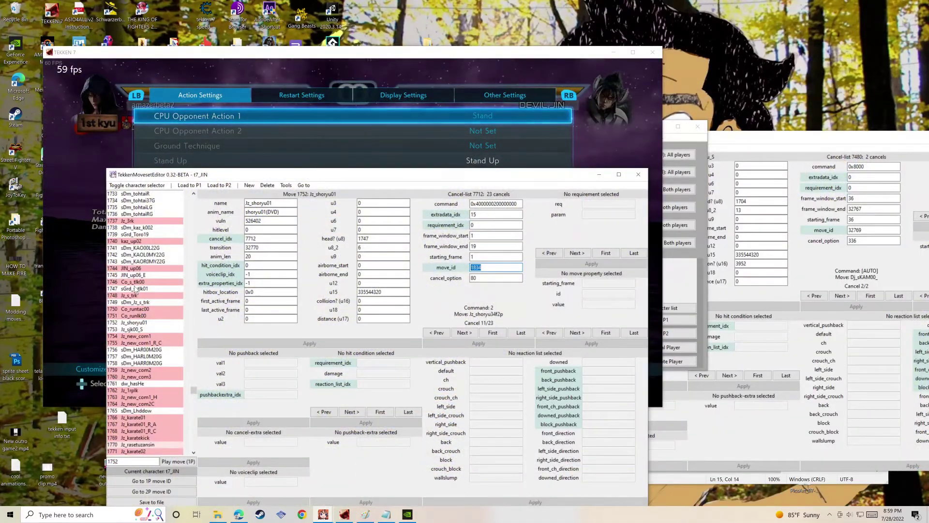
type("2222")
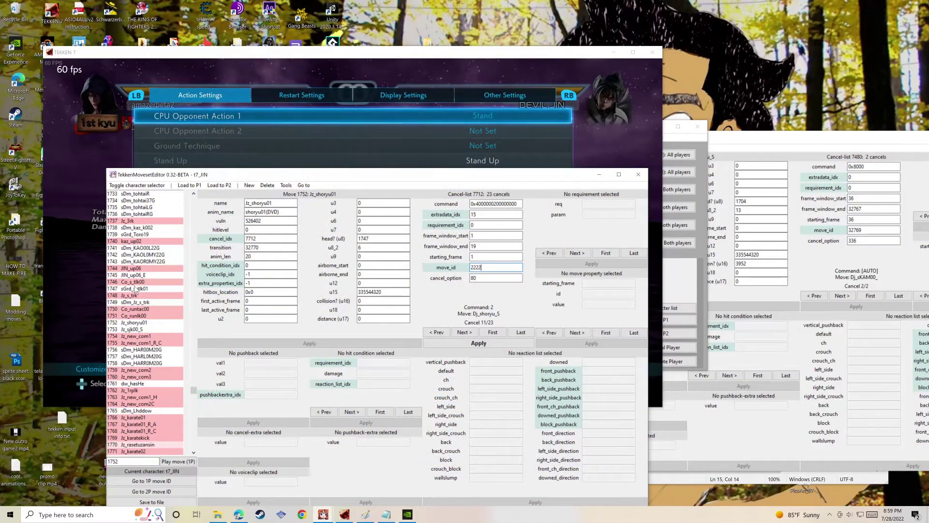
left_click(493, 342)
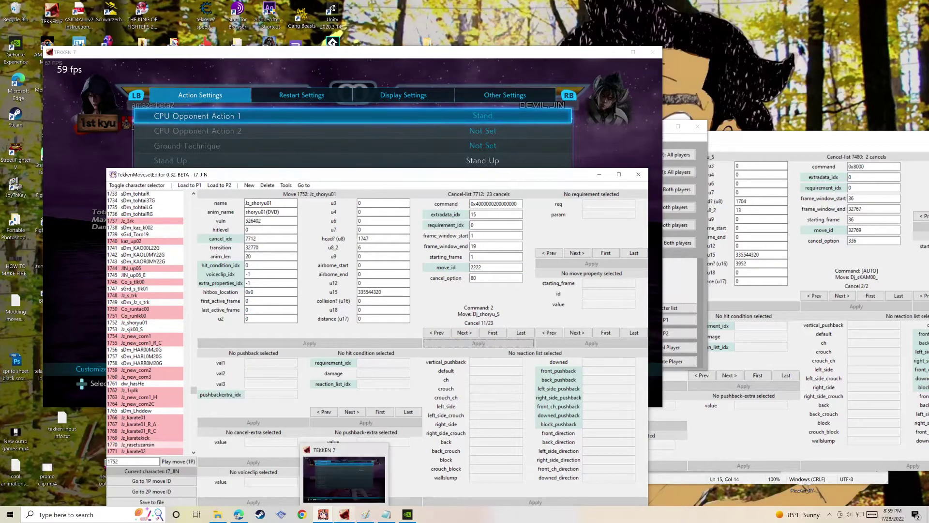
Check the moveset extractor's log, then add a new paragraph to the Google Docs notes: "Fingers crossed".
mouse_move(323, 514)
mouse_move(233, 486)
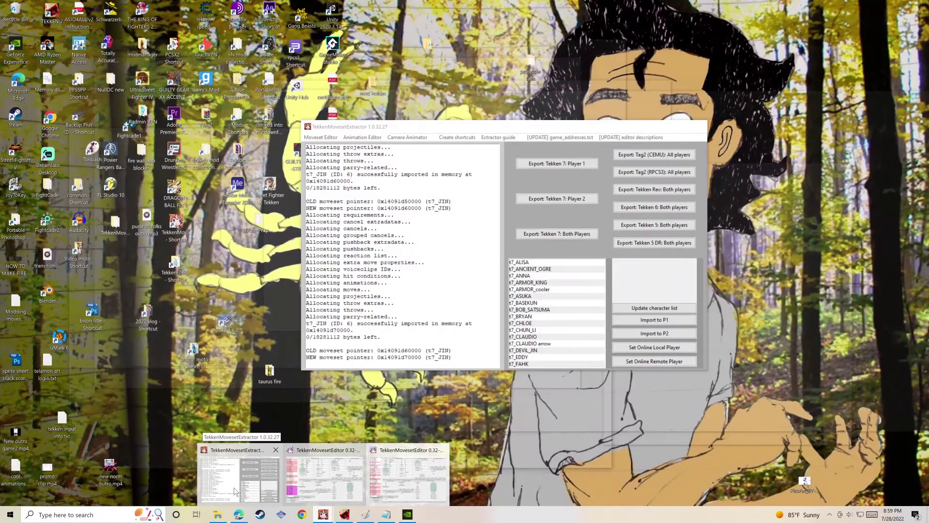
key("Return")
key("Return")
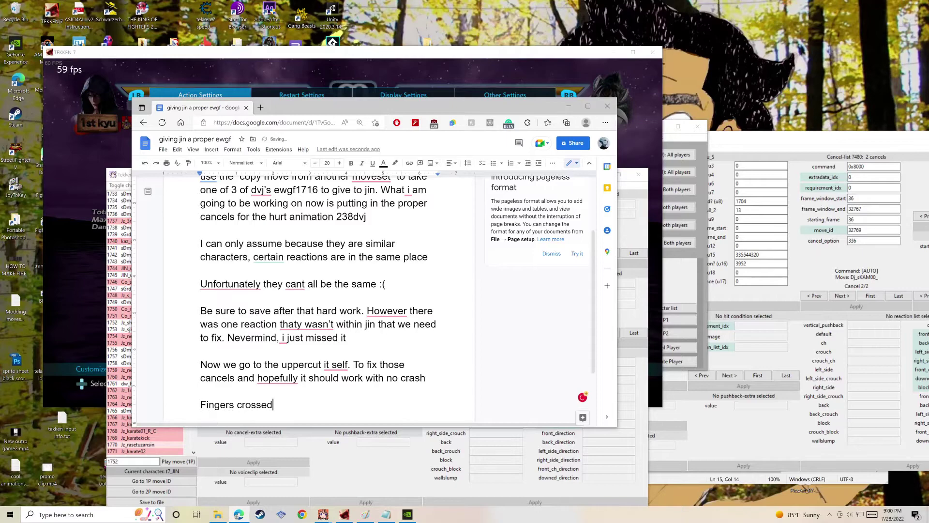
Return to Tekken 7, leave the practice menu and test Jin's new uppercut on the Devil Jin opponent.
left_click(82, 143)
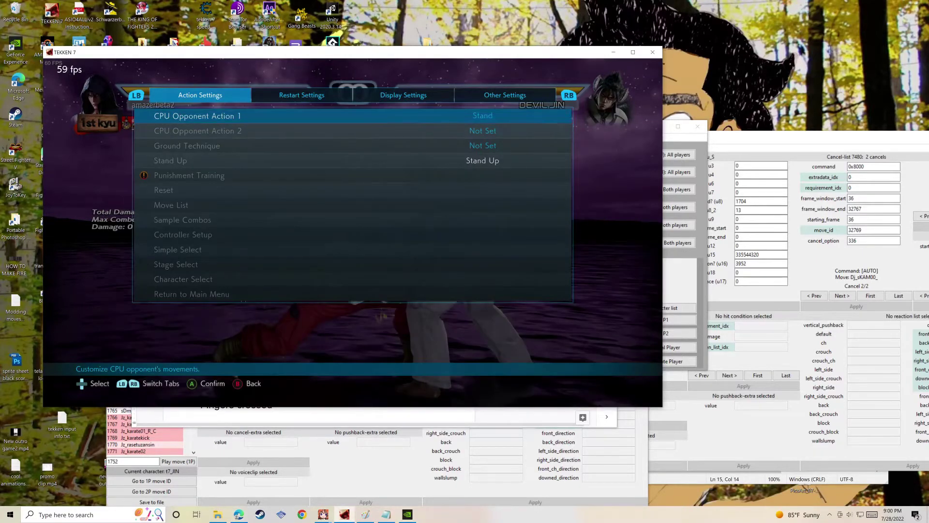
key("Return")
key("Down")
key("Return")
key("Escape")
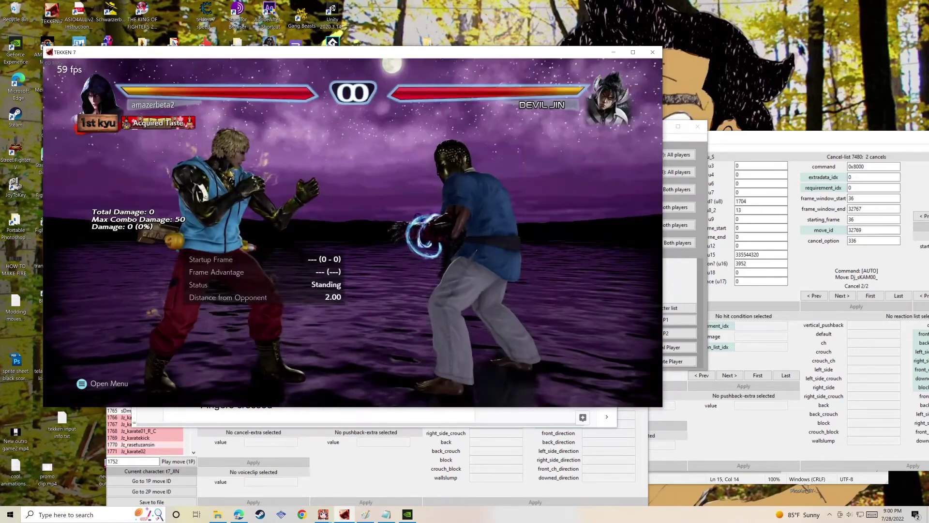
key("Escape")
key("Return")
key("Return")
key("Escape")
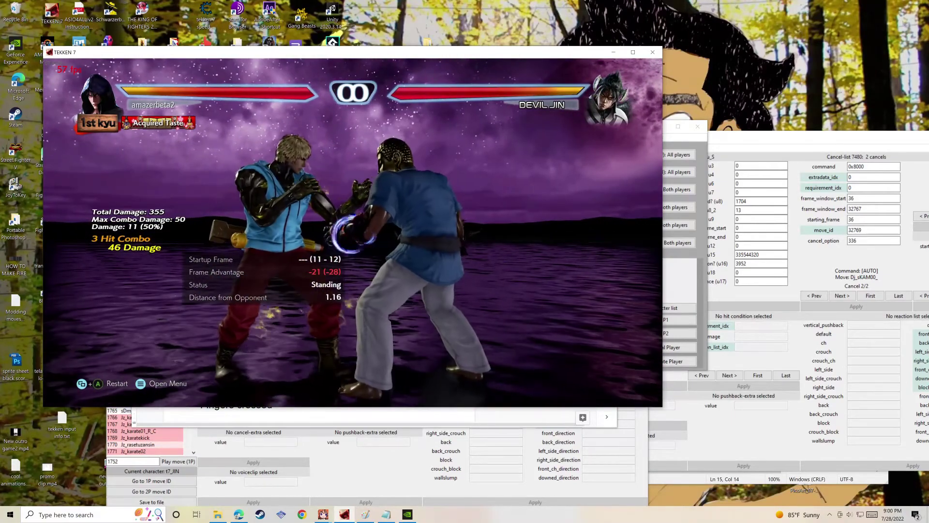
Return to the Google Docs notes and end the "Fingers crossed" line with a period.
key("super")
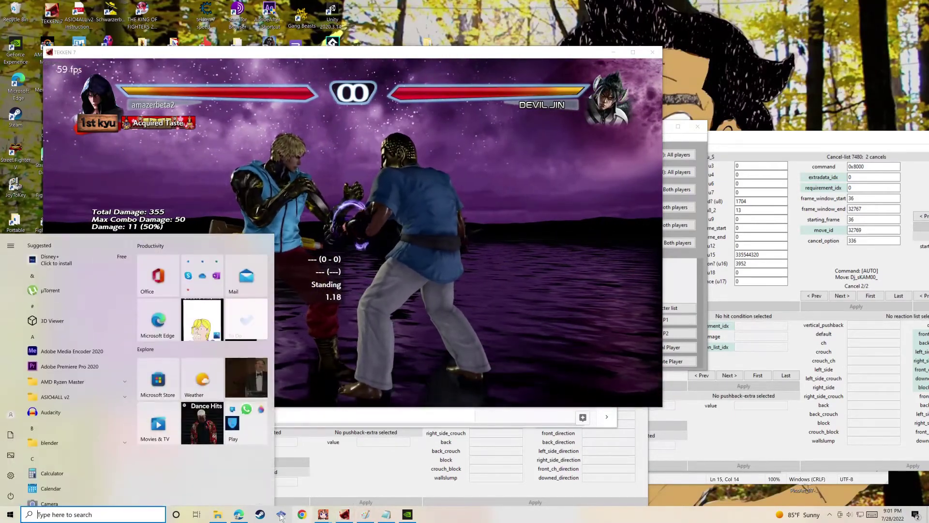
left_click(239, 514)
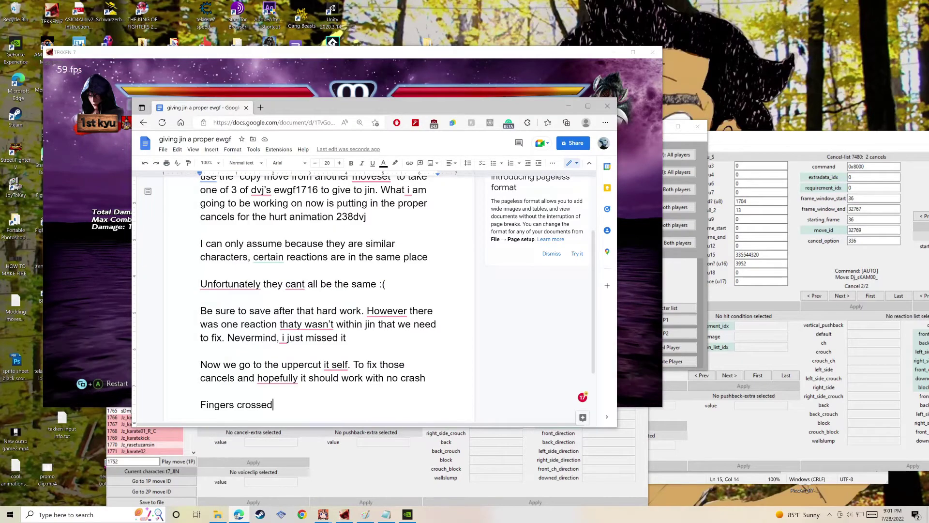
type(".")
key("alt+f")
key("g")
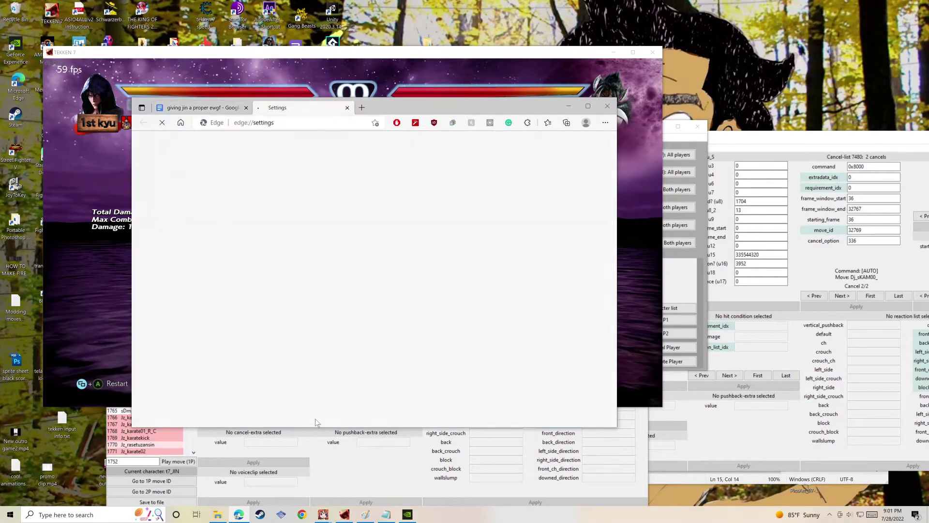
left_click(347, 107)
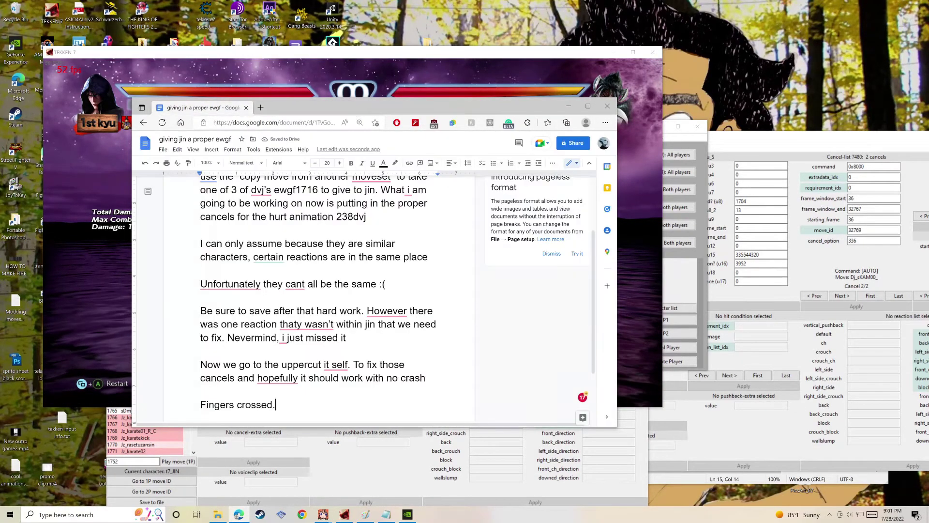
Continue the "Fingers crossed." line with "Ok so it didn't crash but idk why he goes into innfinite ki charge… i'll be back".
type("Ok ")
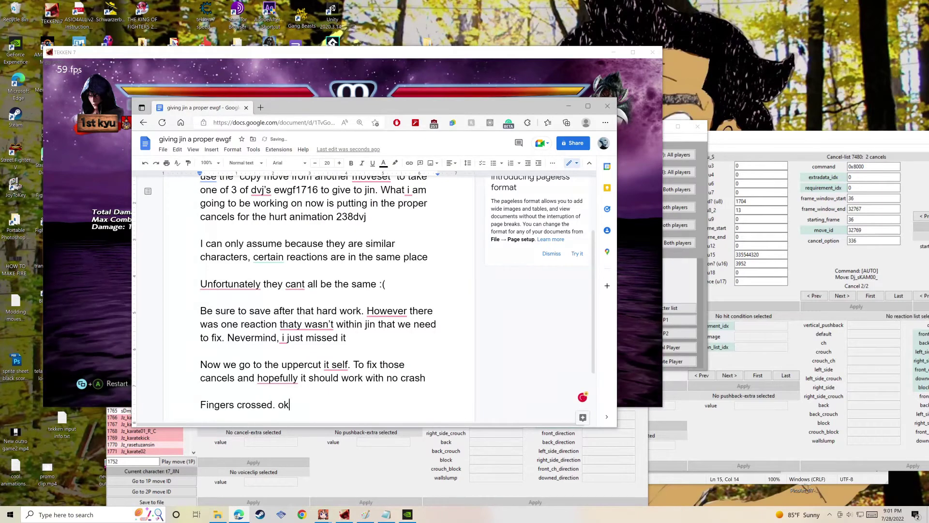
type("so it d")
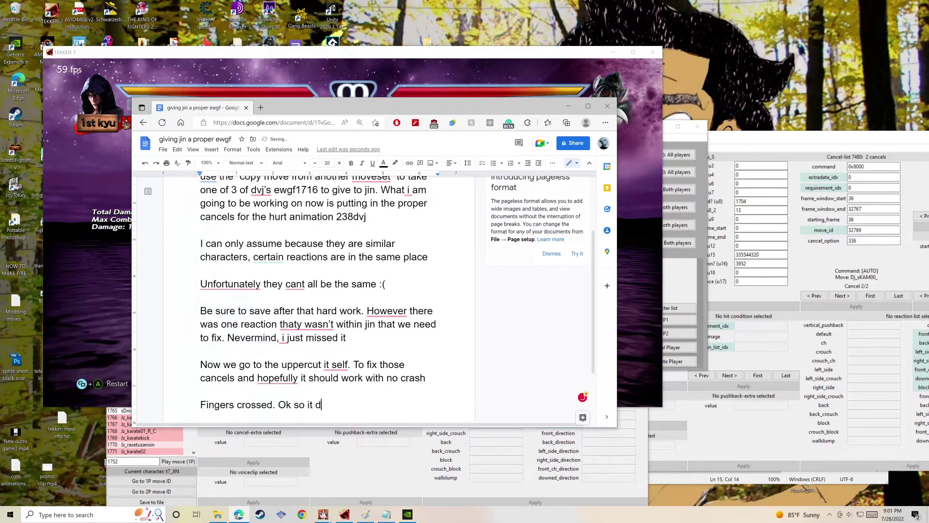
type("idn't cras")
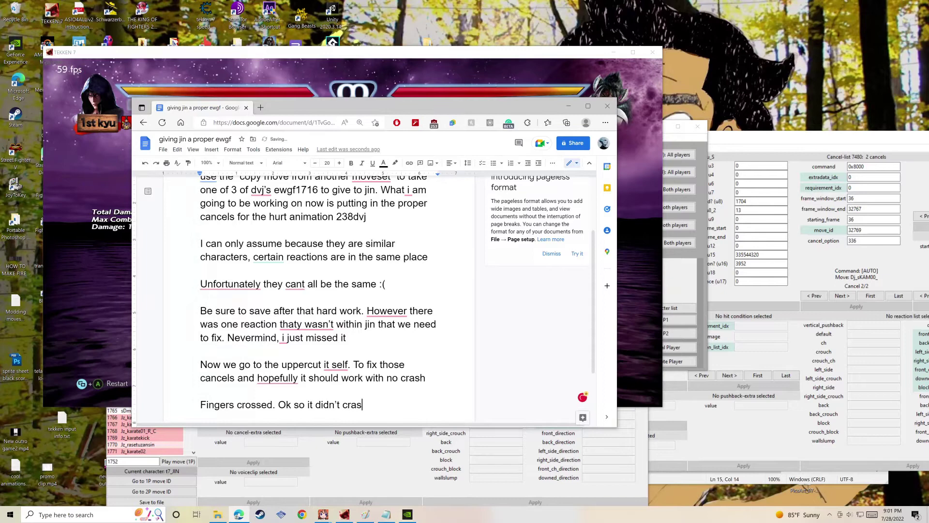
type("h but idk")
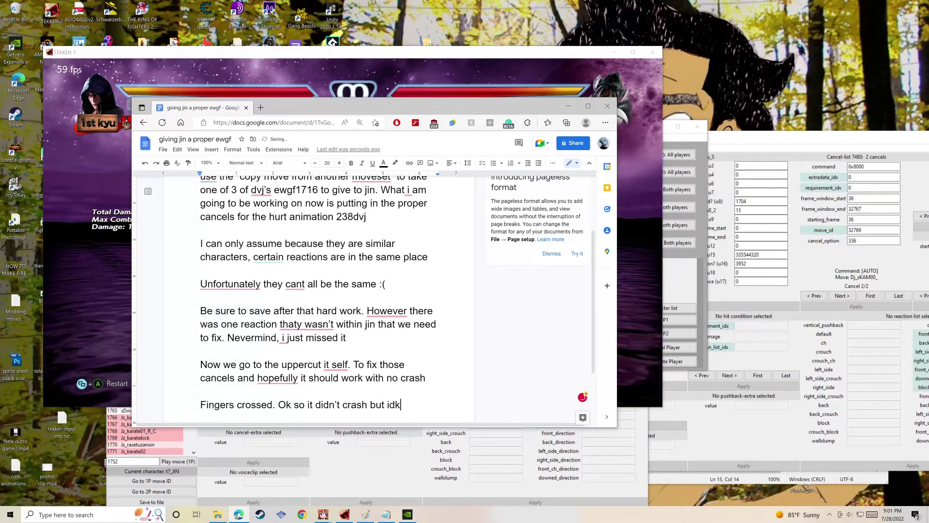
type(" why ")
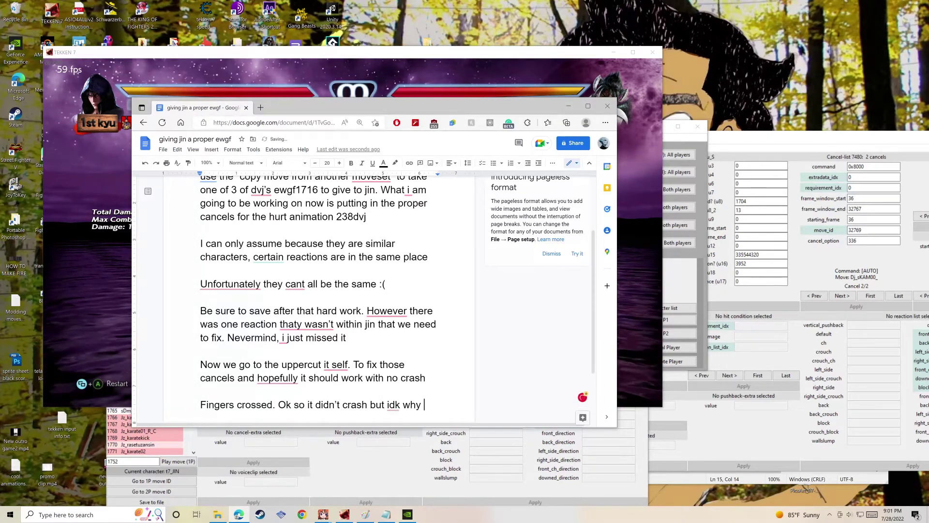
type("he goes")
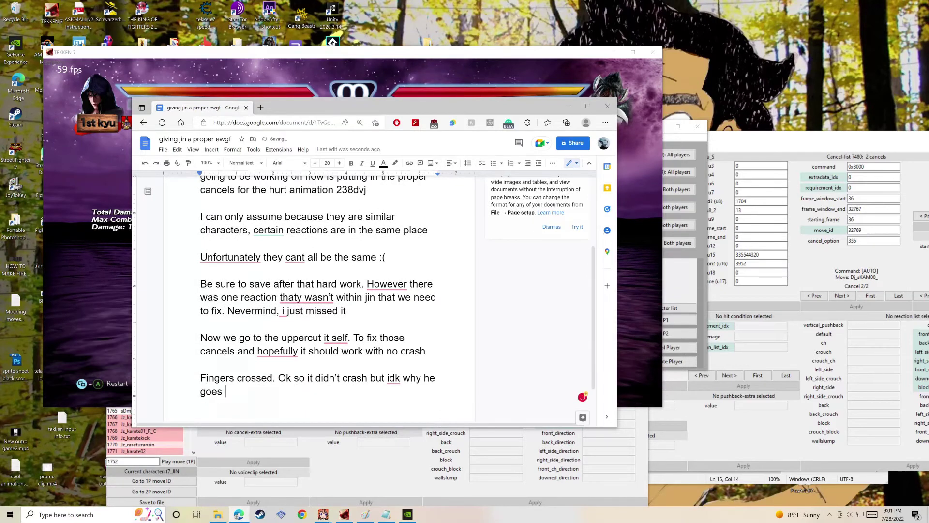
type(" into ")
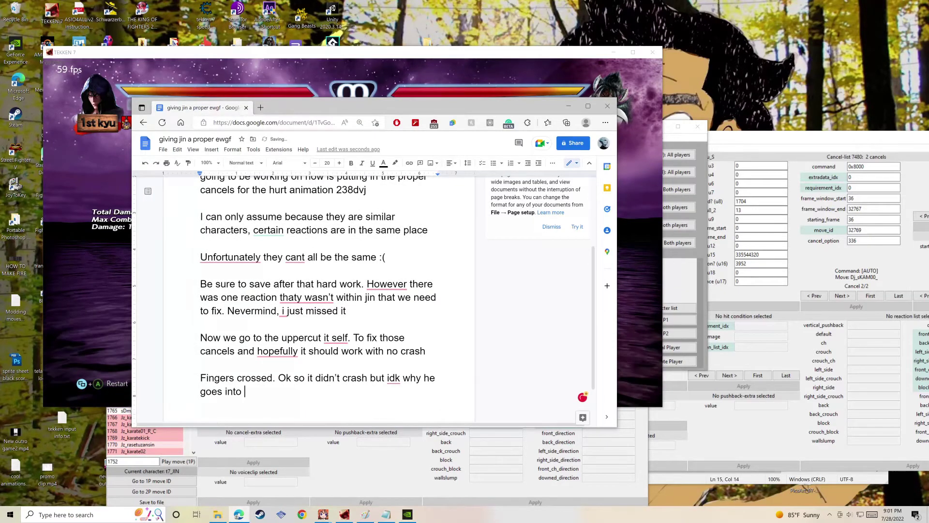
type("innfinite ")
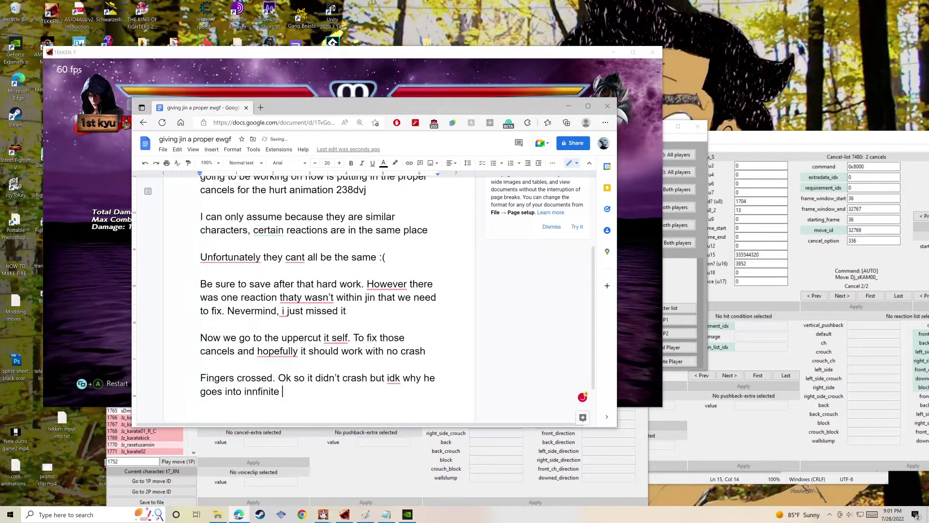
type("ki charge")
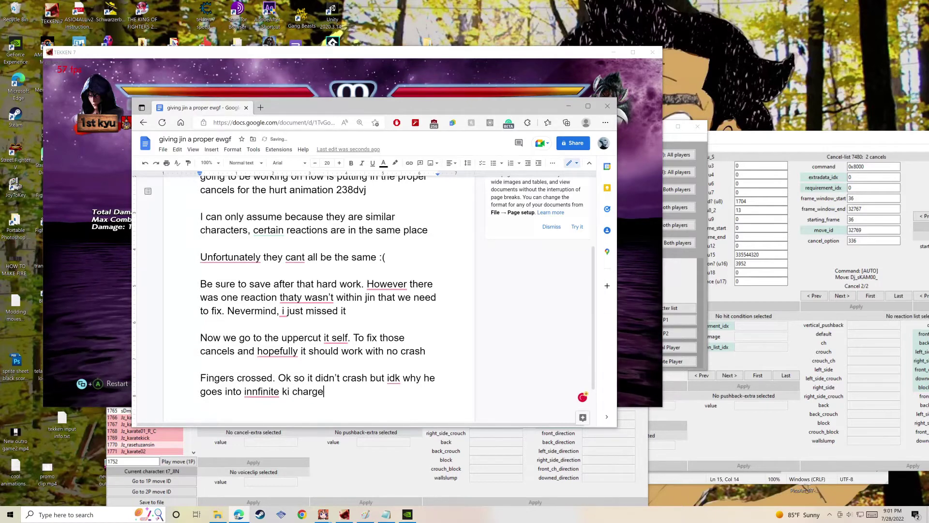
type("...")
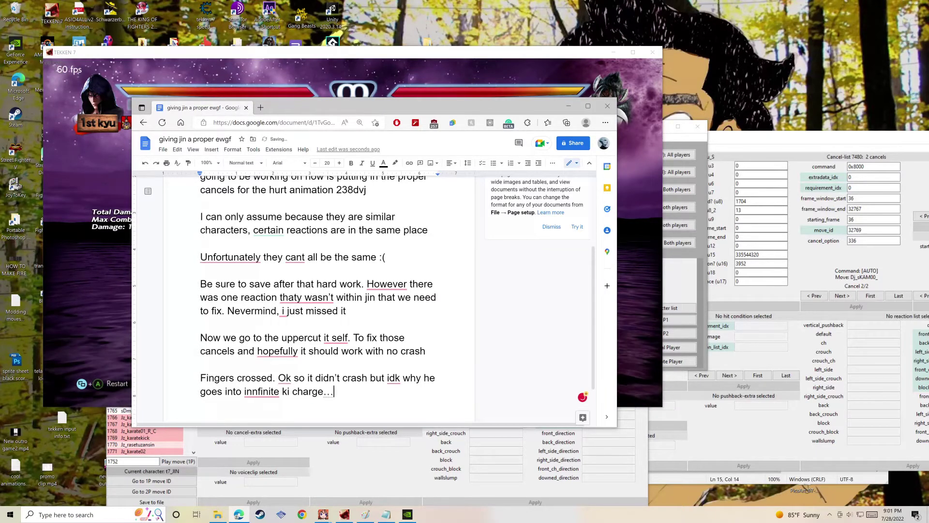
type(" i'll be ba")
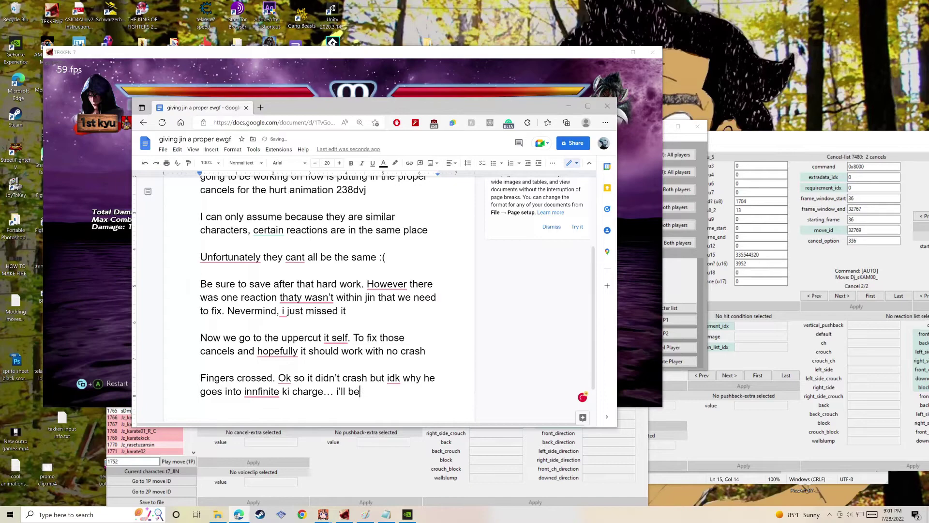
type("ck")
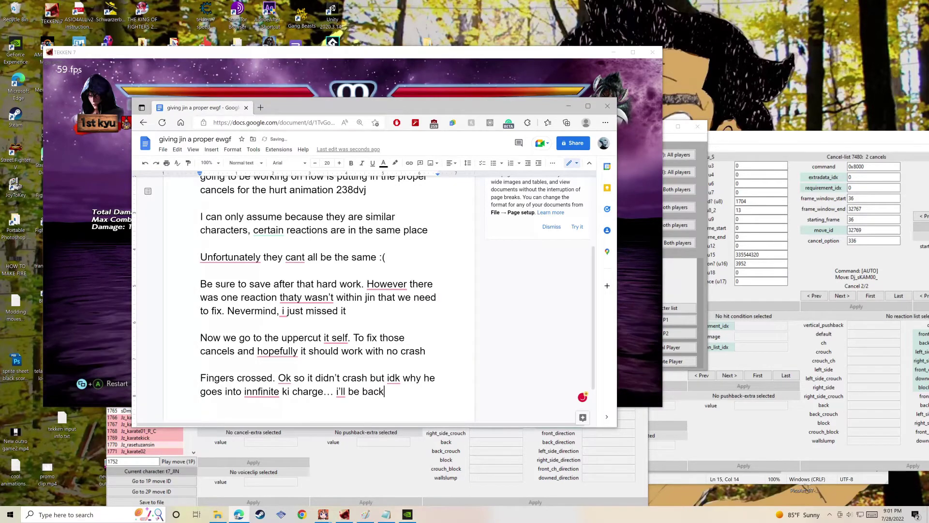
Switch to GeForce Experience, open the in-game overlay, toggle the gameplay recording and close the overlay.
left_click(407, 514)
left_click(606, 120)
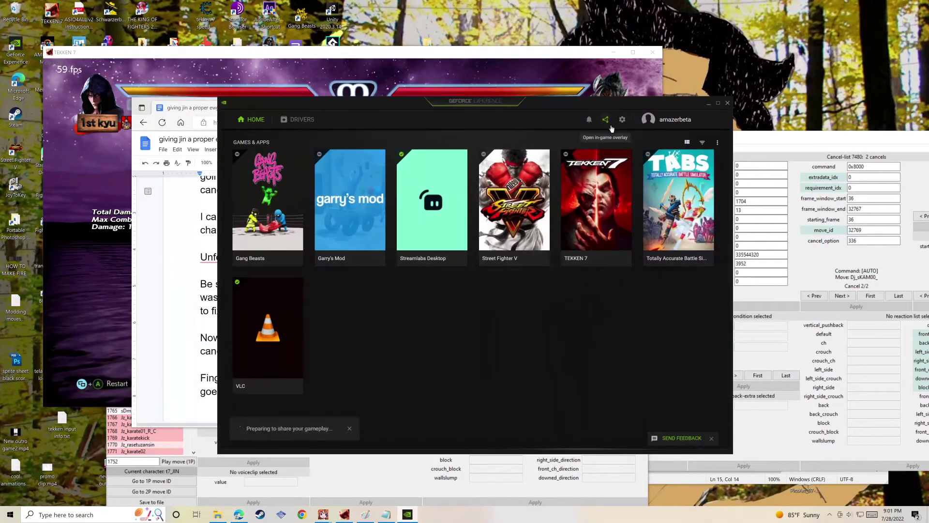
left_click(606, 121)
left_click(488, 157)
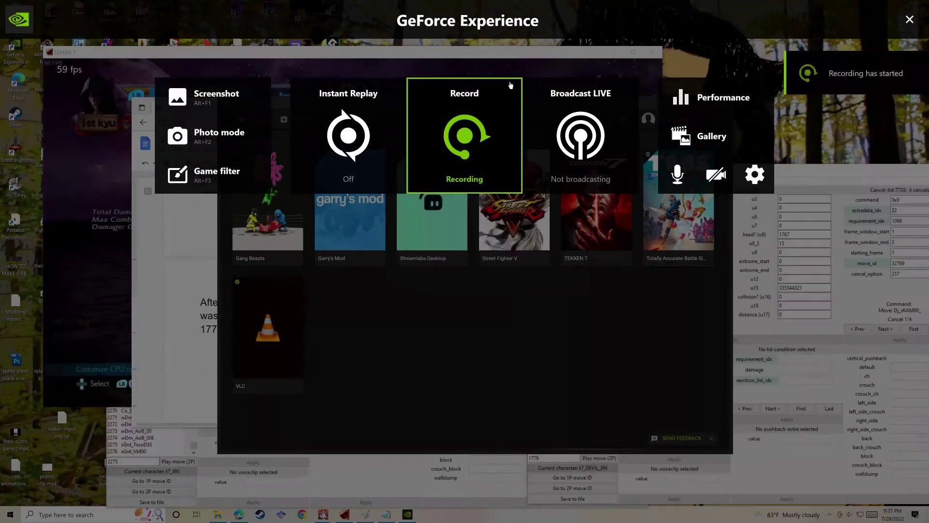
left_click(909, 20)
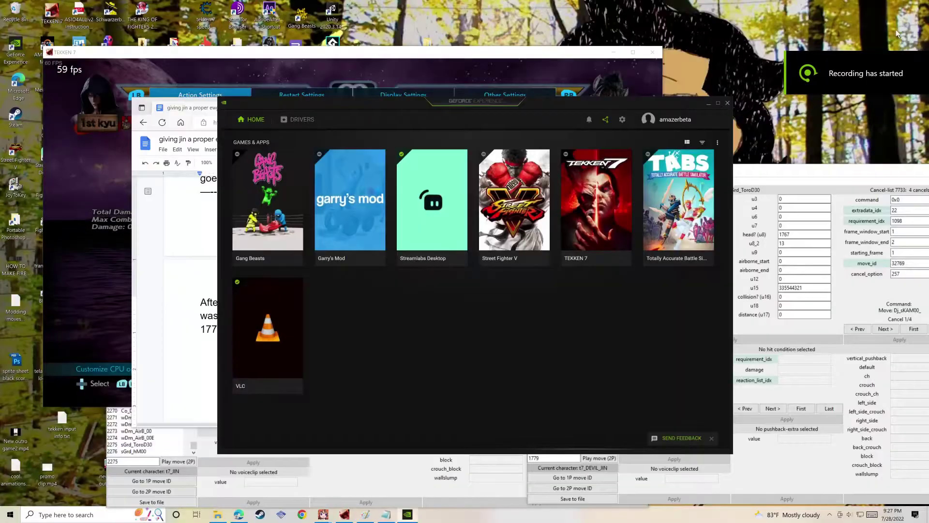
Reread the Google Docs paragraph on the unaccounted block reaction 1779dvj and move Devil Jin's moveset editor window into view.
left_click(200, 191)
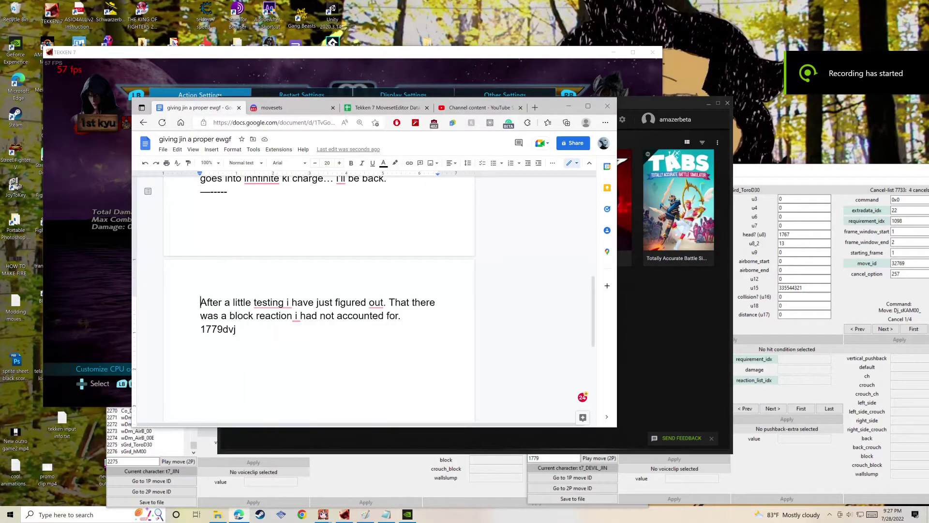
left_click_drag(200, 302, 437, 303)
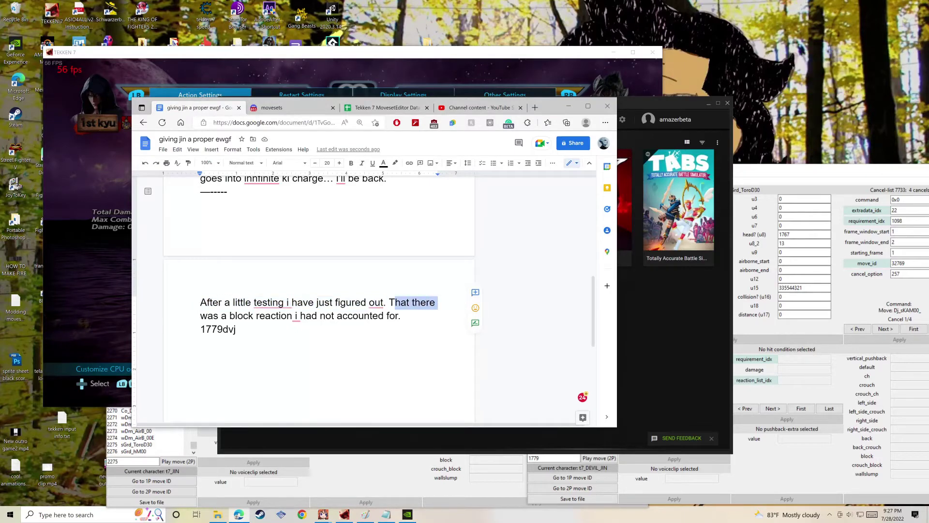
left_click_drag(200, 316, 403, 315)
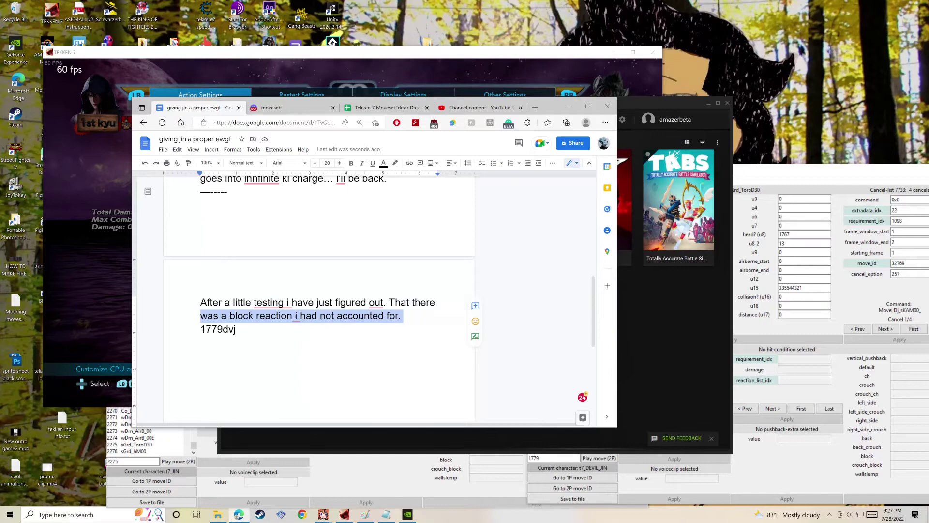
left_click_drag(201, 329, 240, 329)
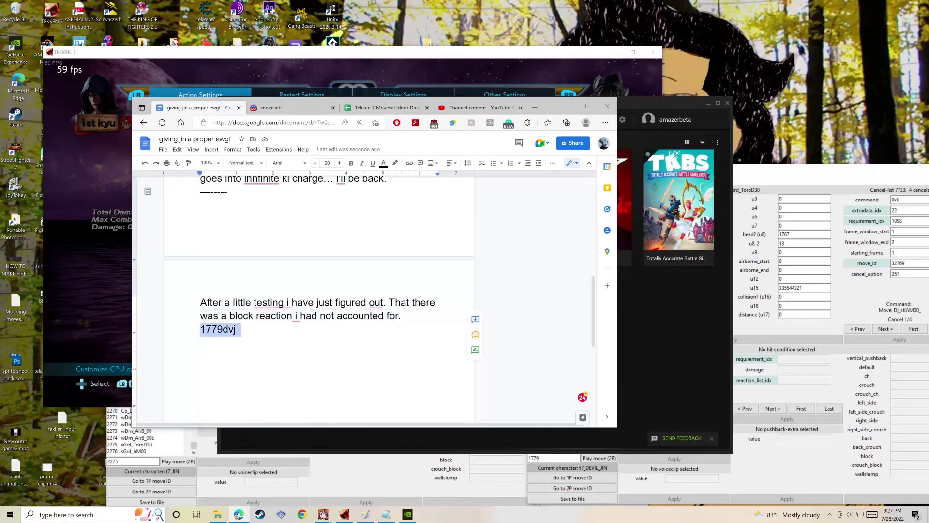
left_click(765, 184)
left_click_drag(751, 172, 717, 190)
Below "1779dvj" in the notes, add ". this should be a simple fix as reg jin has a similar guard reaction in his tool s".
double_click(204, 343)
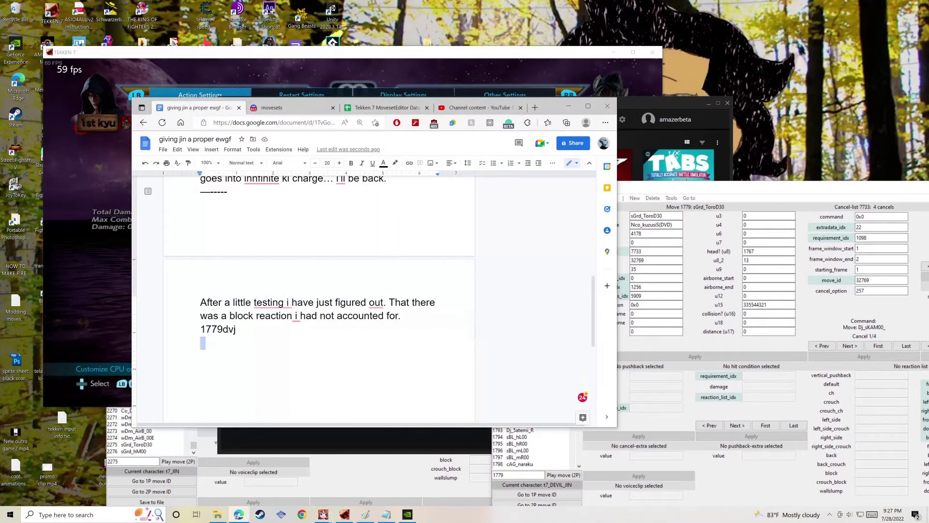
key("BackSpace")
key("Return")
type(". this shoul")
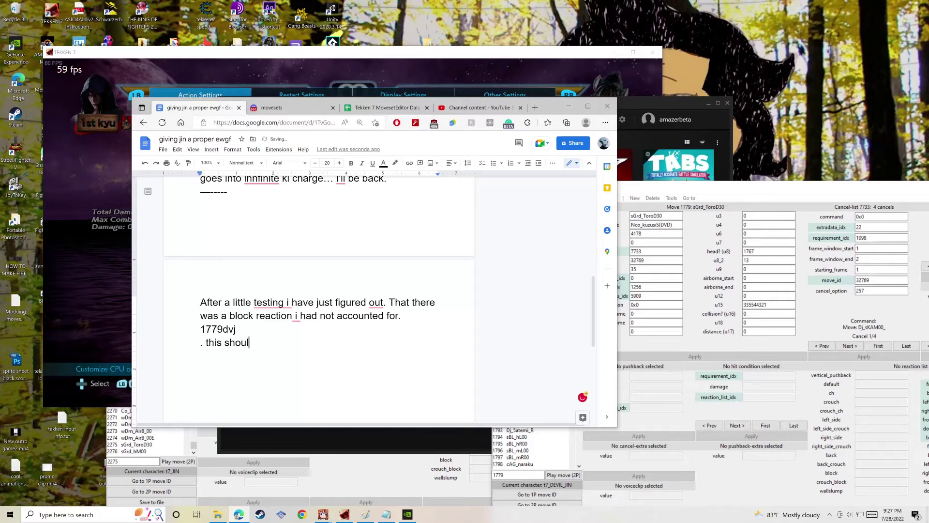
type("d be a simple fix a")
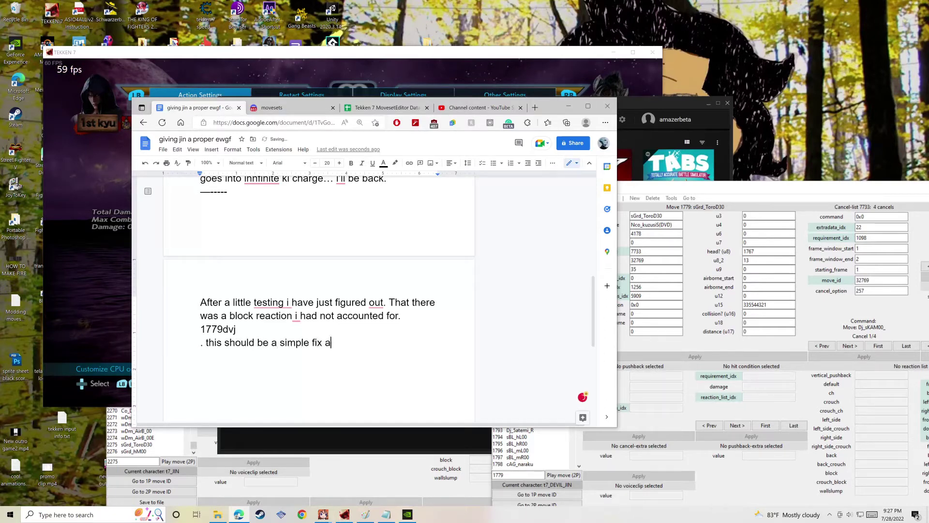
type("s reg jin has a simi")
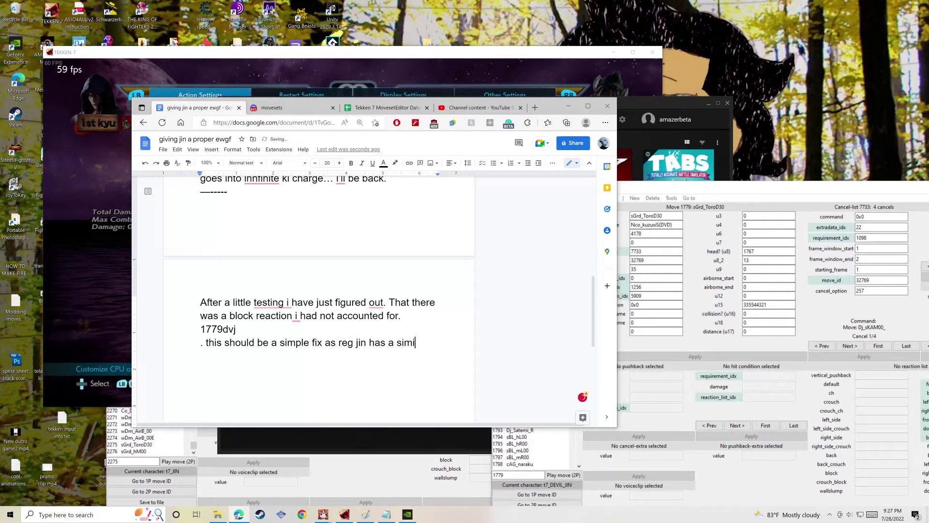
type("lar gaurd reaction in")
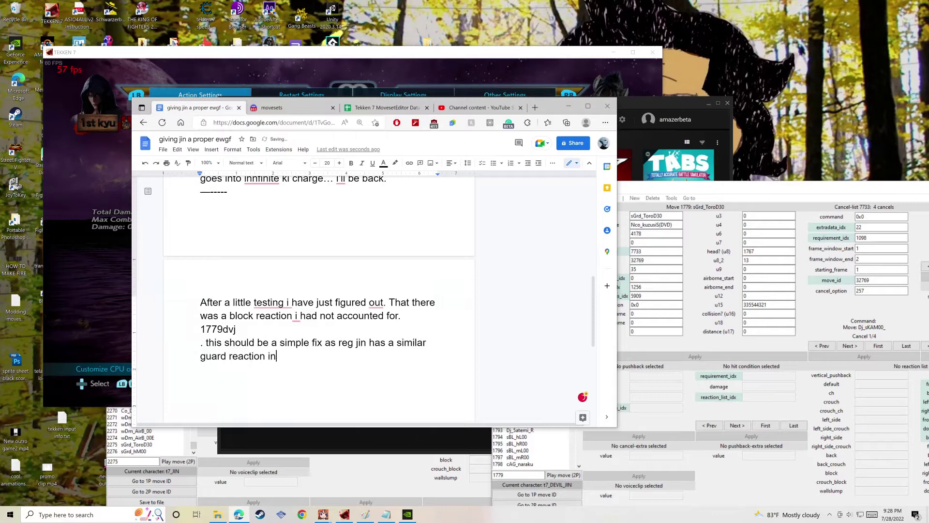
type(" his tool set")
Bring up Jin's moveset editor, then switch to Tekken 7 and leave the practice menu to test against the Devil Jin opponent.
left_click(382, 471)
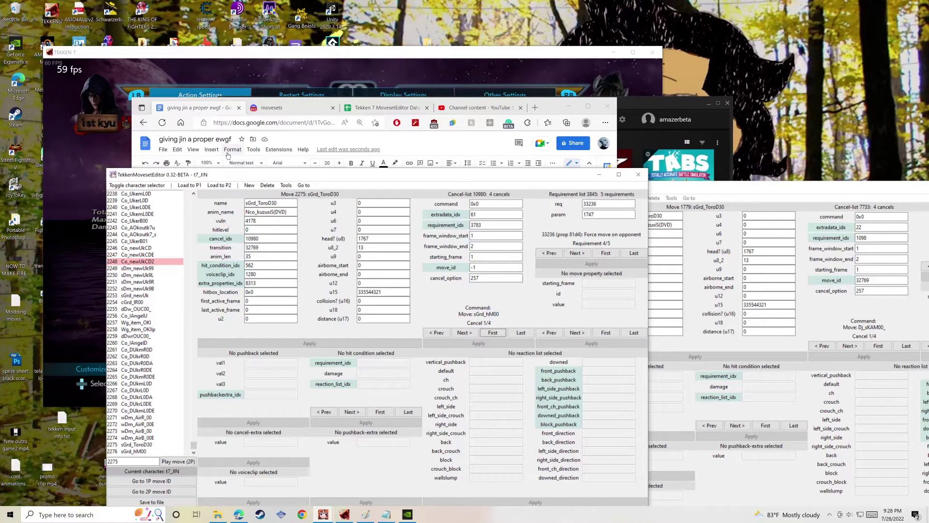
left_click(109, 151)
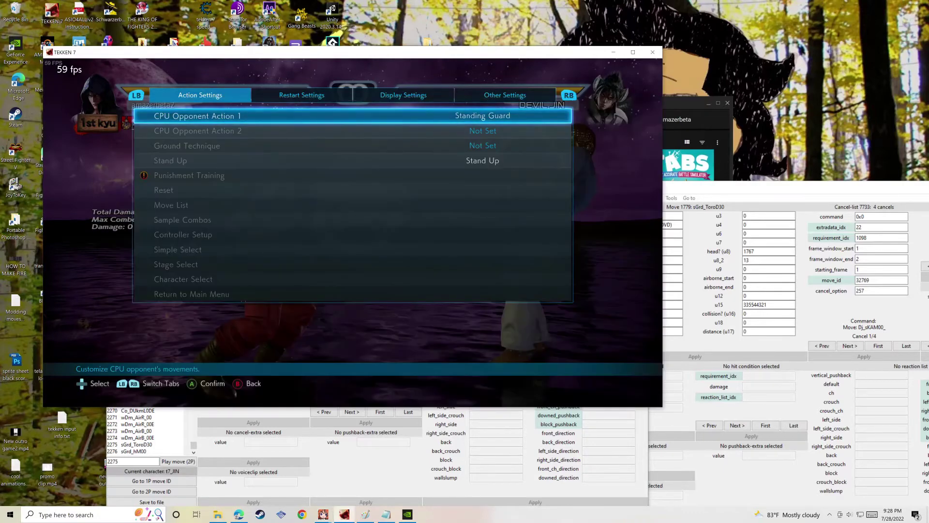
key("Escape")
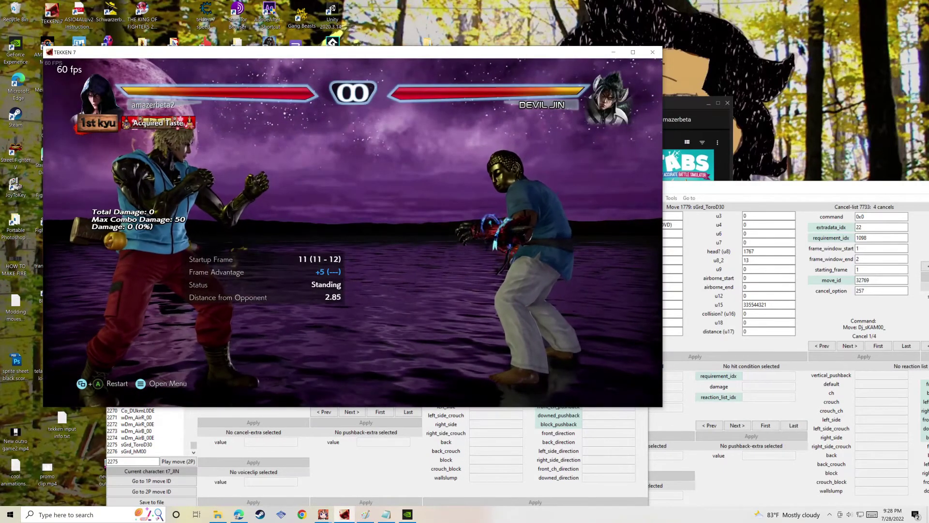
key("Escape")
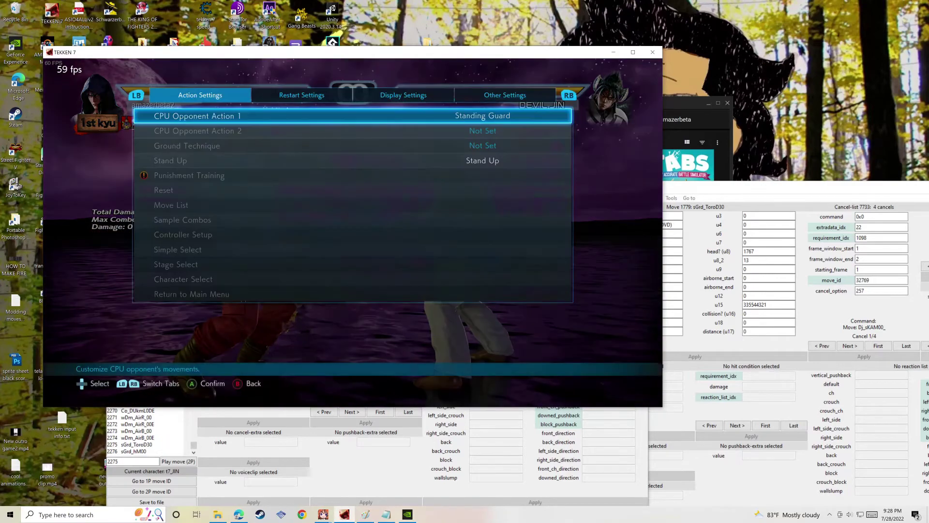
key("Return")
key("Escape")
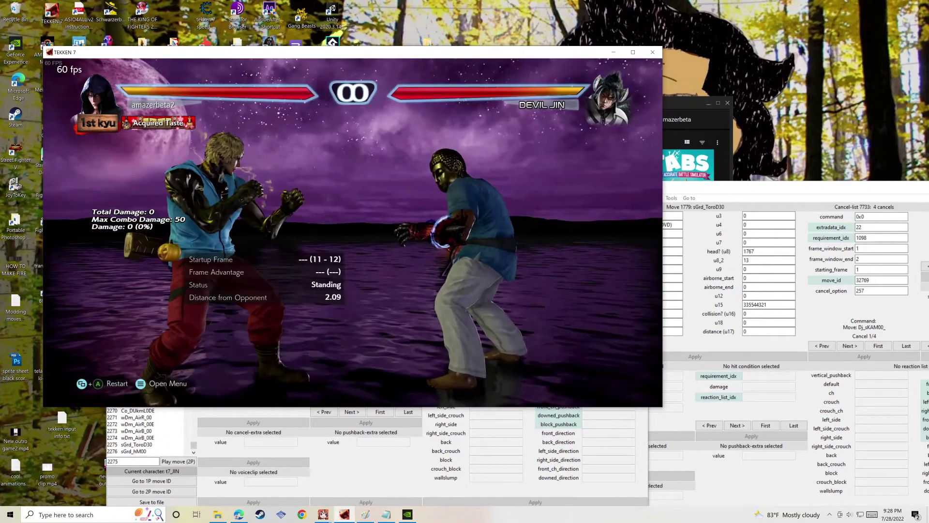
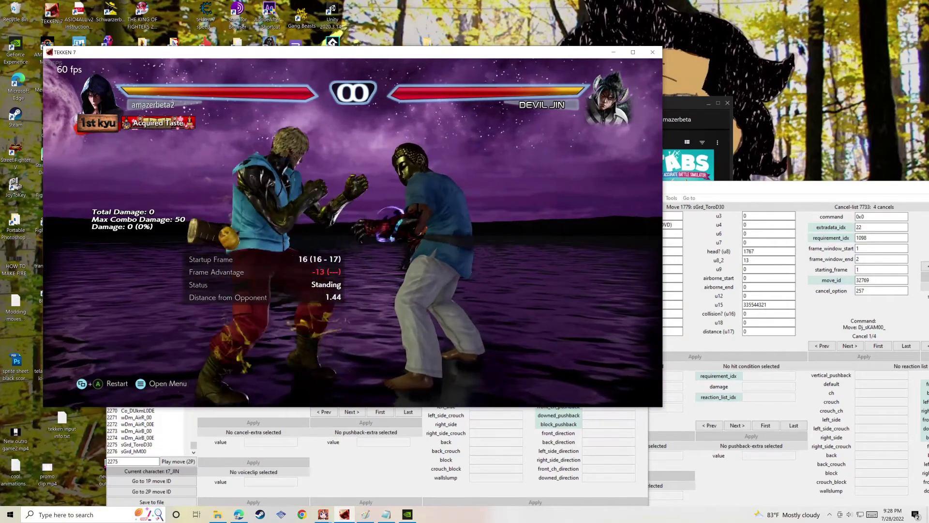
Pause the Tekken 7 match, bring up Jin's moveset editor and go to player 2's current move ID.
key("Escape")
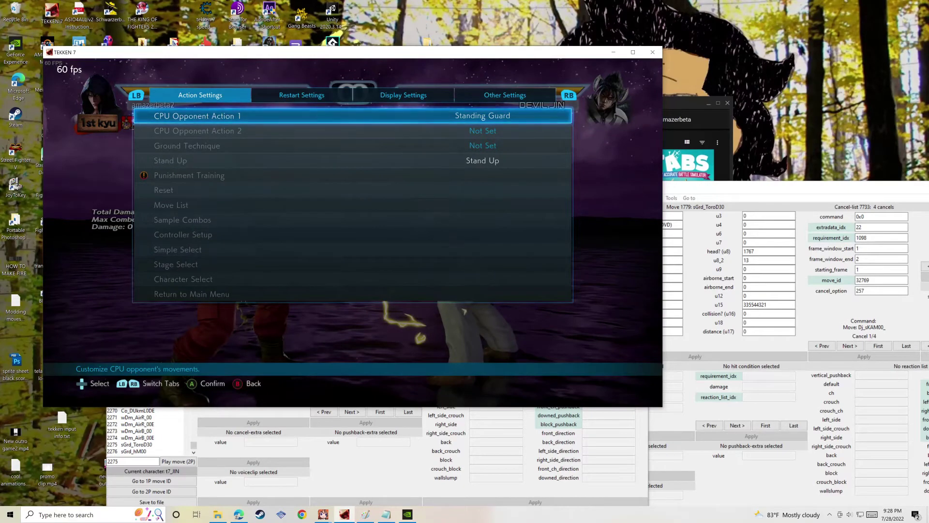
key("super")
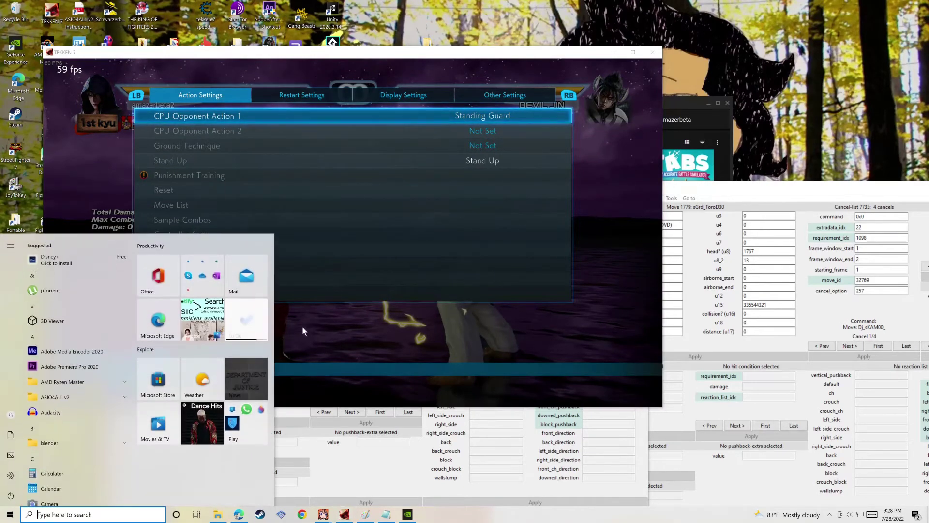
left_click(388, 463)
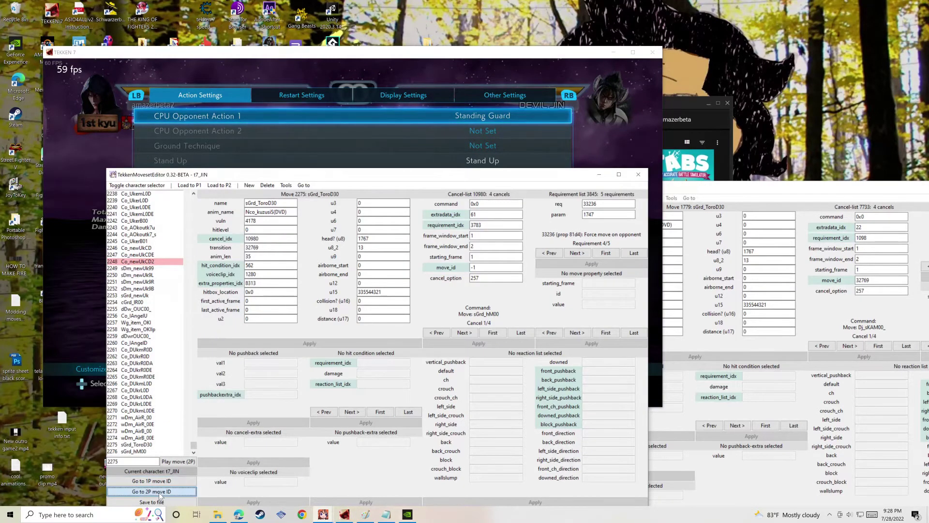
left_click(159, 491)
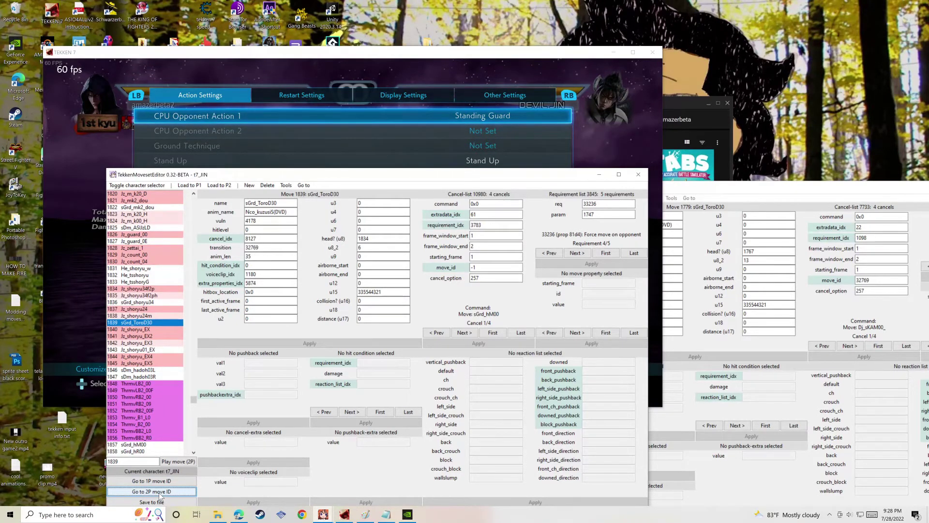
In the Google Docs notes, add ". So i am going to copy the cancel in" after "tool set".
left_click(239, 515)
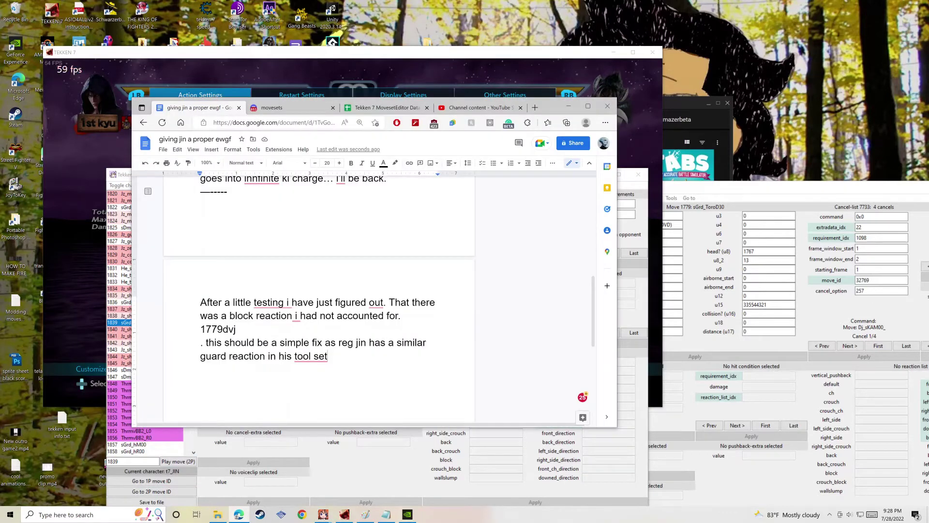
type(". So i am goin")
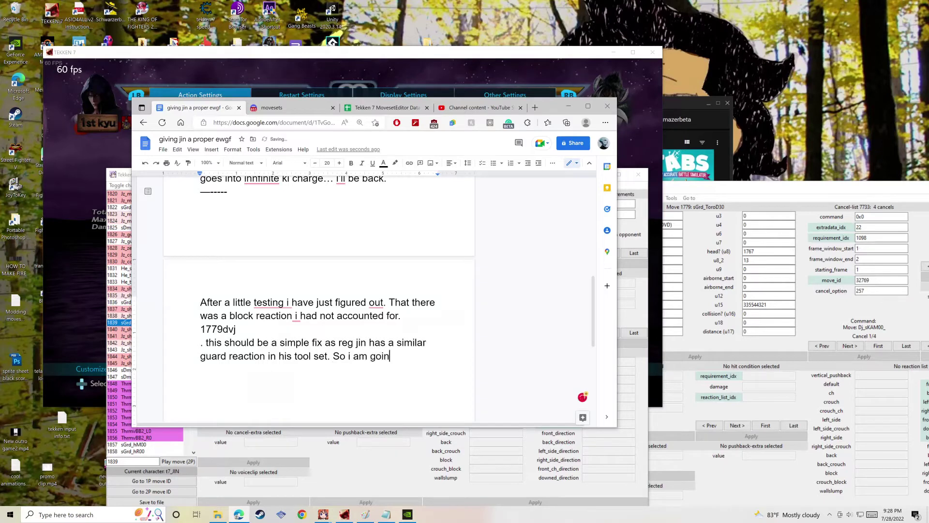
type("g to ")
type("co")
type("py ")
type("the")
type(" cance")
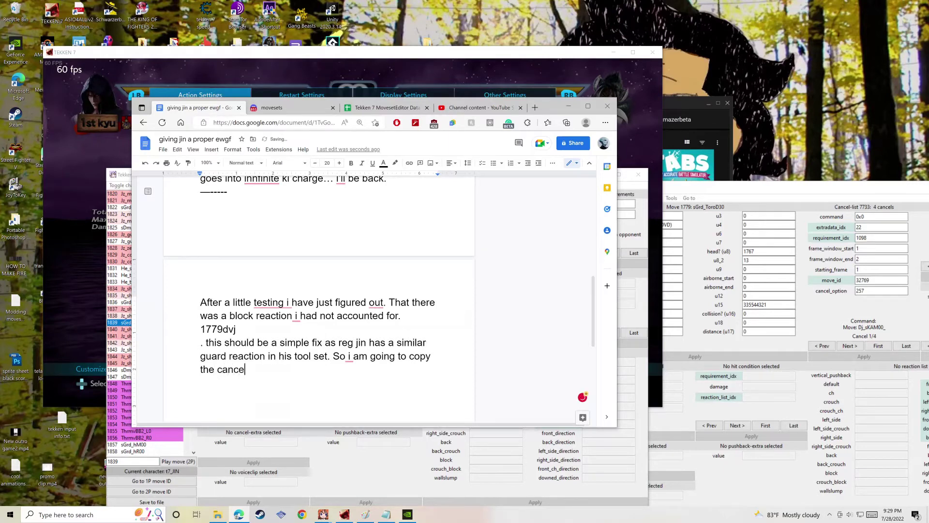
type("l in")
Move the notes window off the moveset editor's fields and finish the sentence so it reads "the cancel idx and place it in the guard animation".
left_click_drag(556, 107, 747, 163)
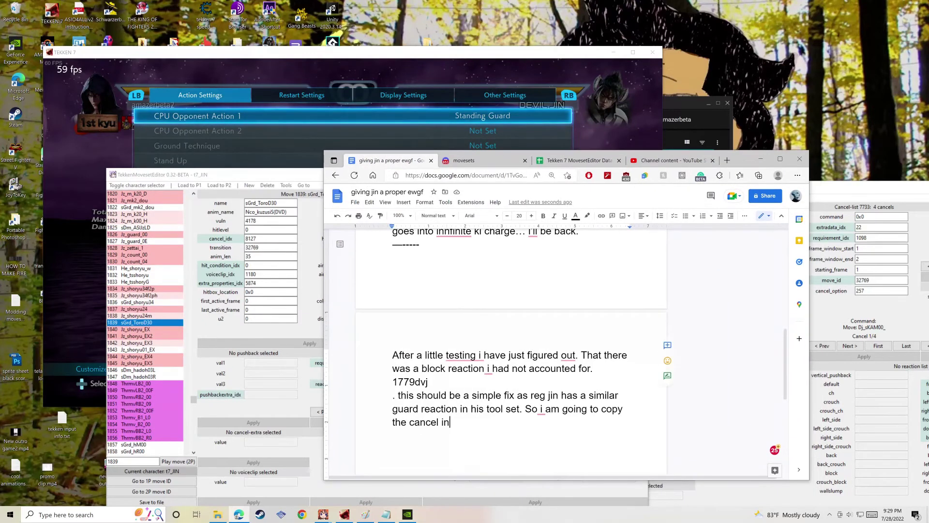
key("BackSpace")
type("dx an")
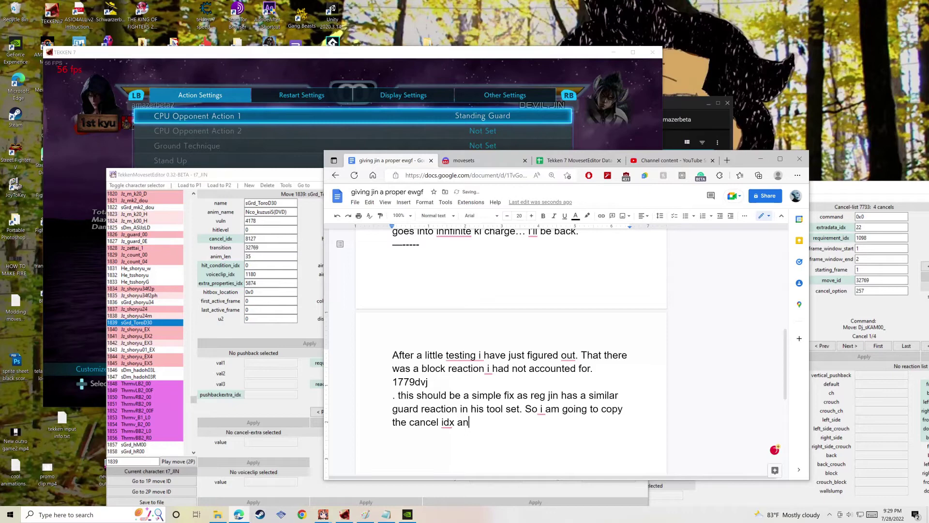
type("d place it in")
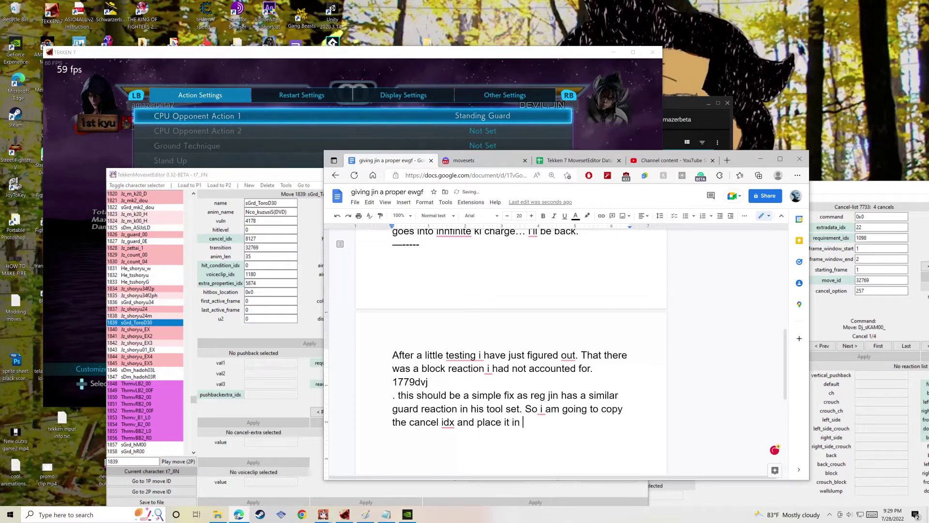
type(" the gauard animation")
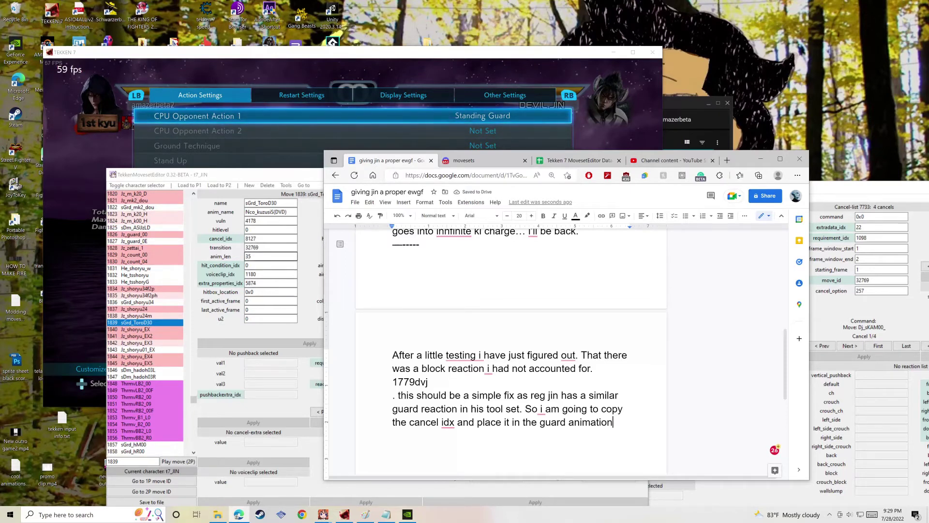
Copy cancel_idx 8127 from move 1839 (sGrd_ToroD30) into move 2275's cancel_idx and apply the change.
left_click_drag(265, 239, 190, 239)
key("ctrl+c")
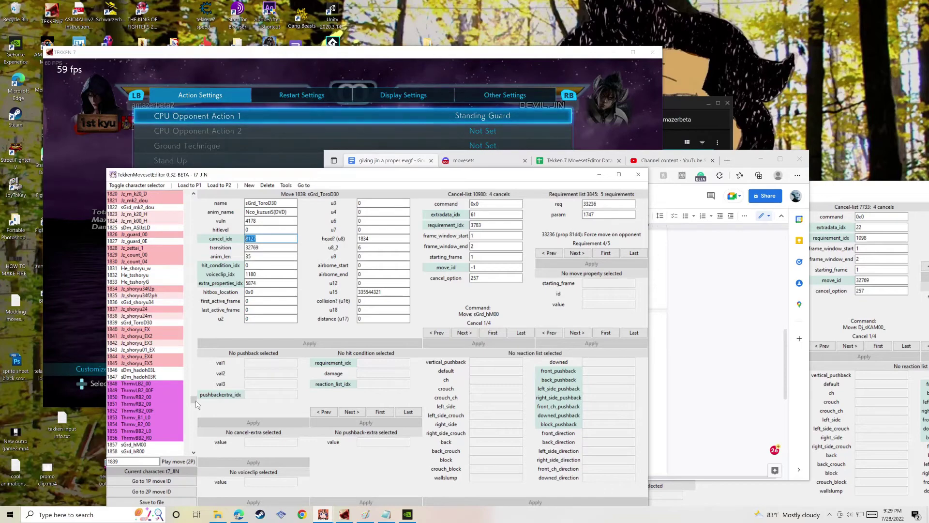
left_click_drag(195, 399, 201, 451)
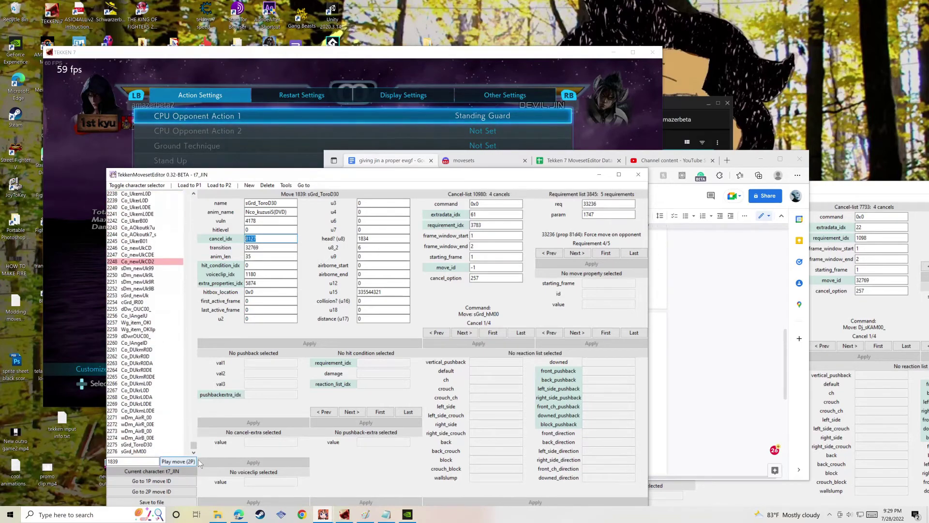
left_click(164, 444)
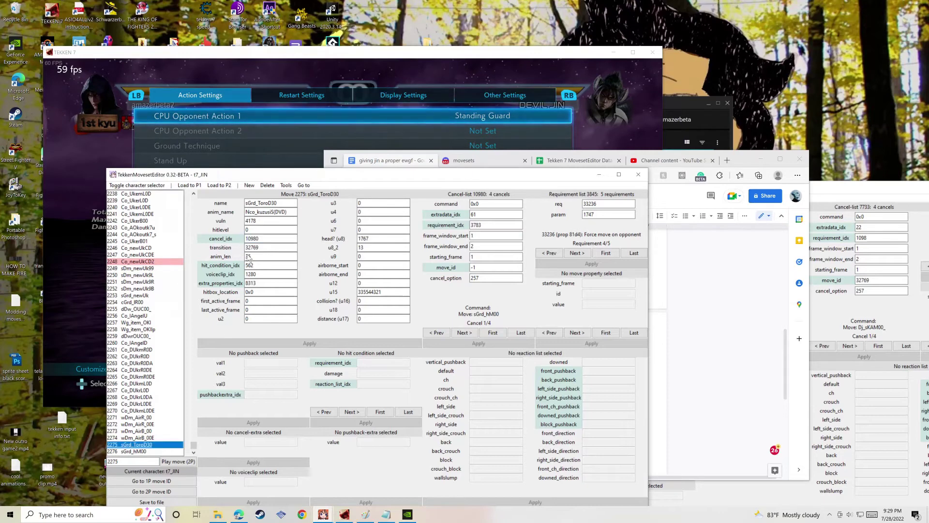
left_click_drag(265, 238, 190, 246)
key("ctrl+v")
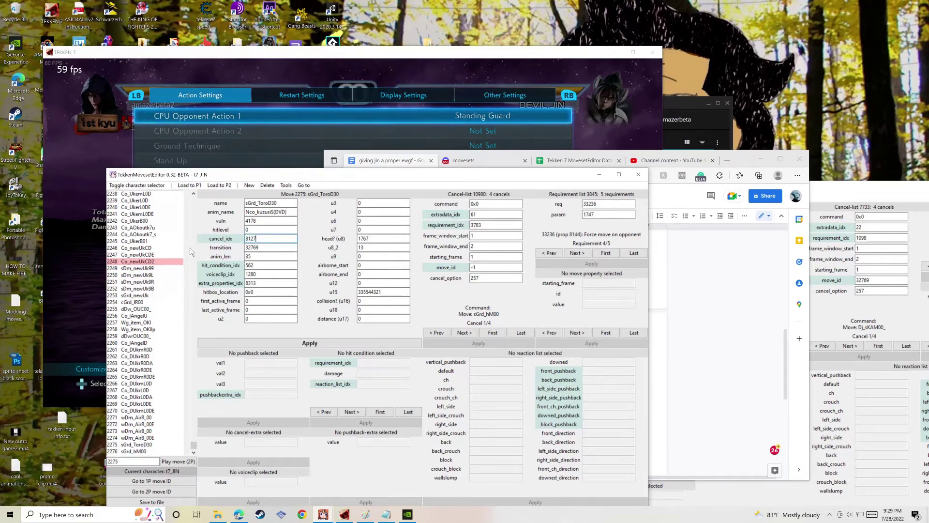
left_click(310, 343)
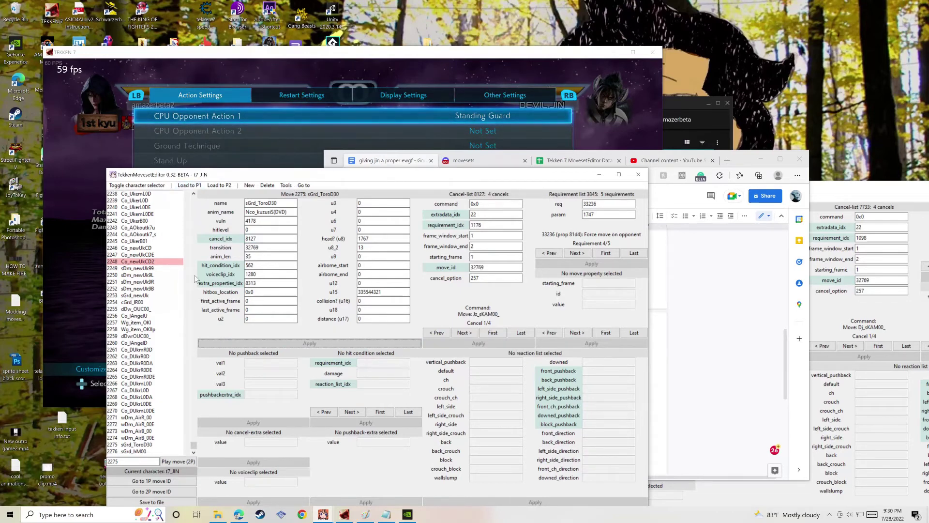
Delete the "47: On block" requirement from requirement list 3845, used by the first cancel of move 2222 (Dj_shoryu_S).
scroll(179, 266, "up", 8)
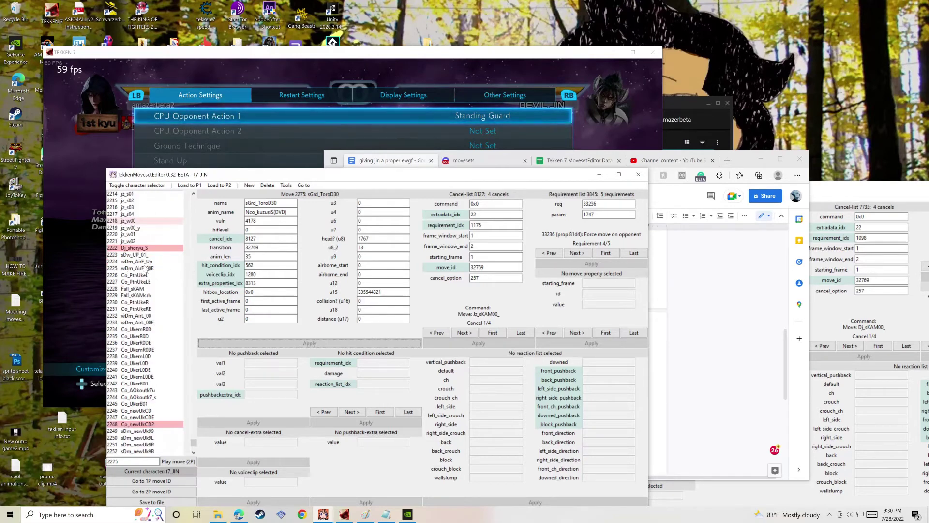
left_click(173, 248)
left_click(213, 239)
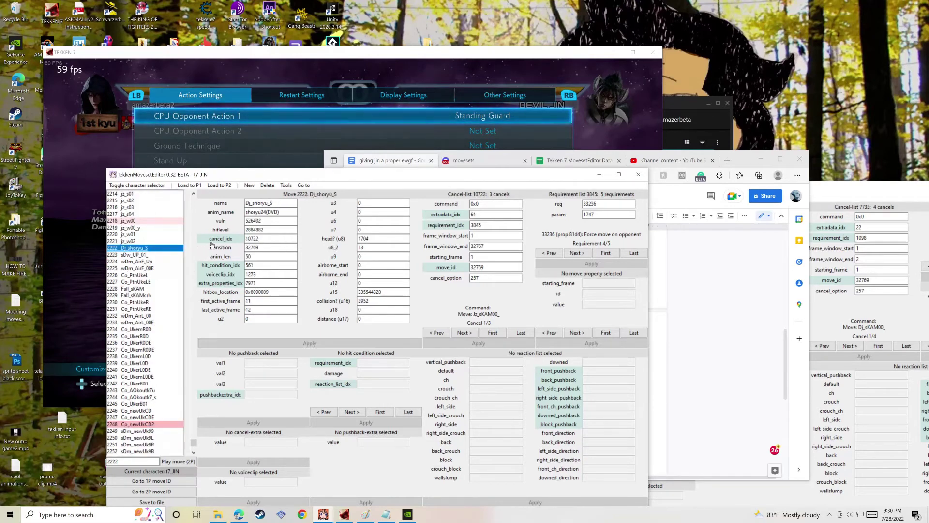
left_click(459, 226)
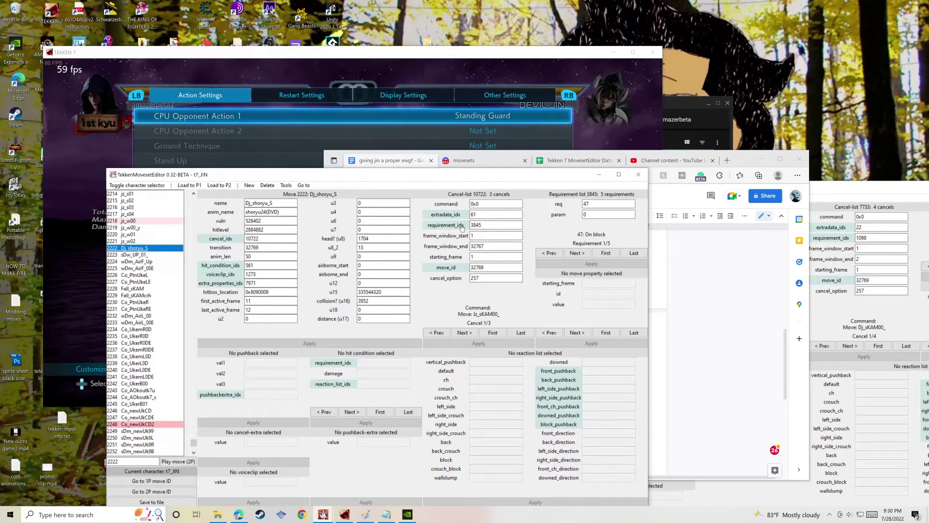
left_click(268, 185)
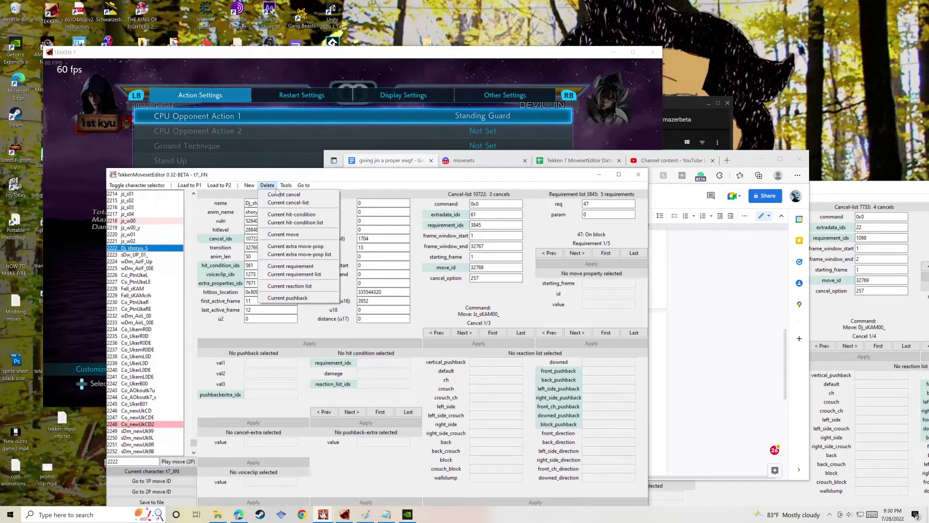
left_click(314, 270)
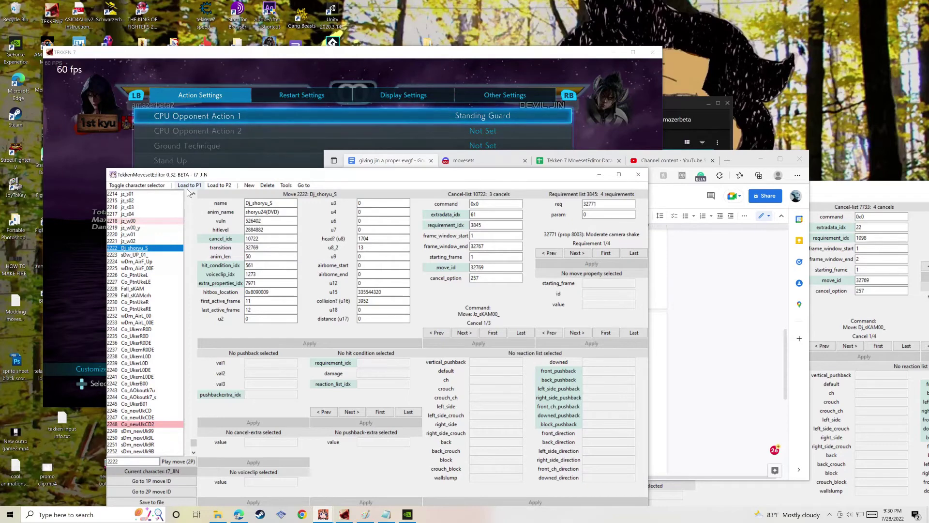
Load Jin's edited moveset to P1, check the import log in TekkenMovesetExtractor and resume the match in Tekken 7.
mouse_move(324, 516)
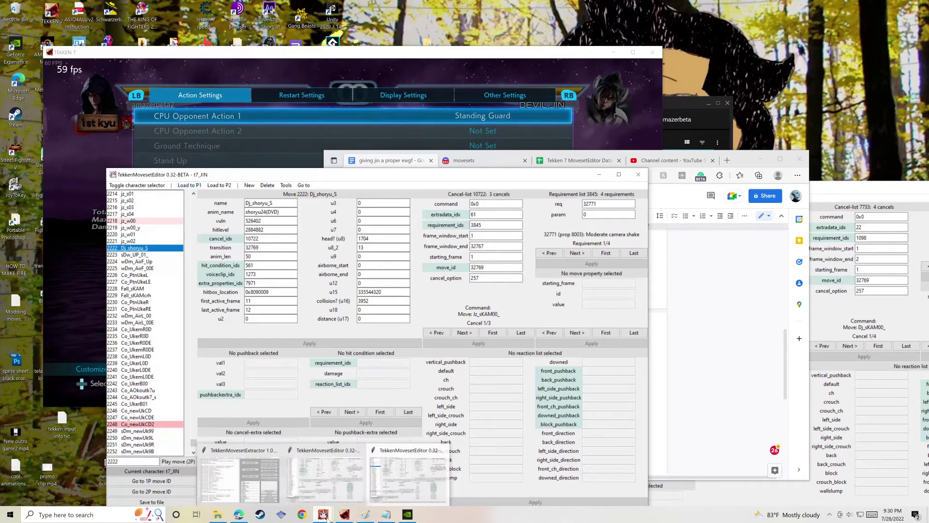
left_click(387, 476)
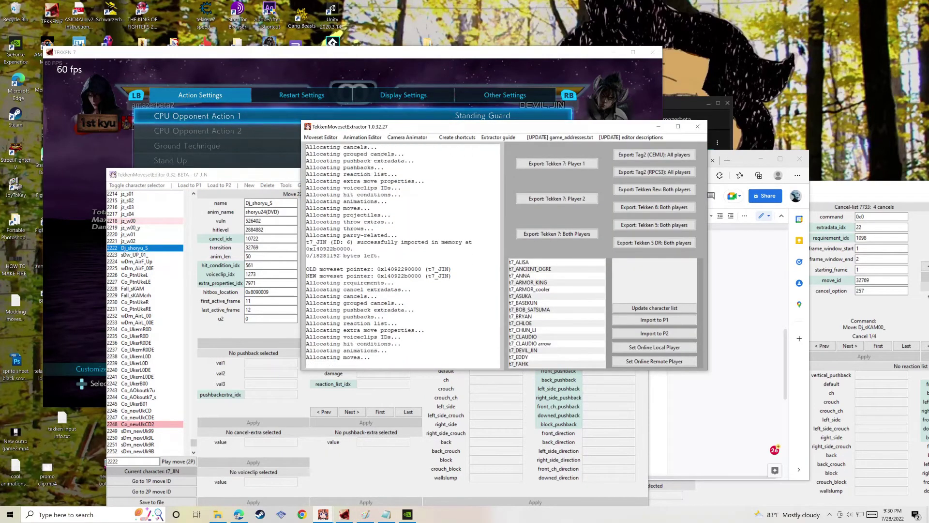
left_click(275, 146)
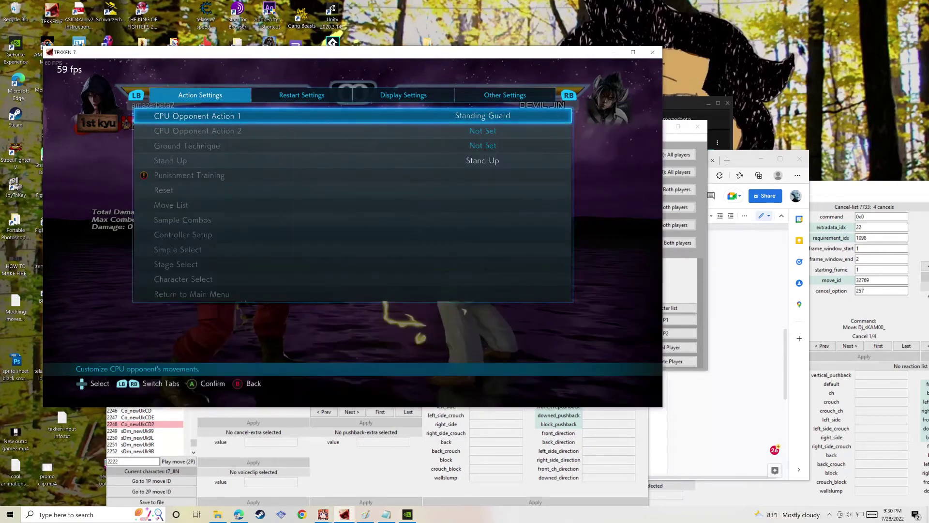
key("Escape")
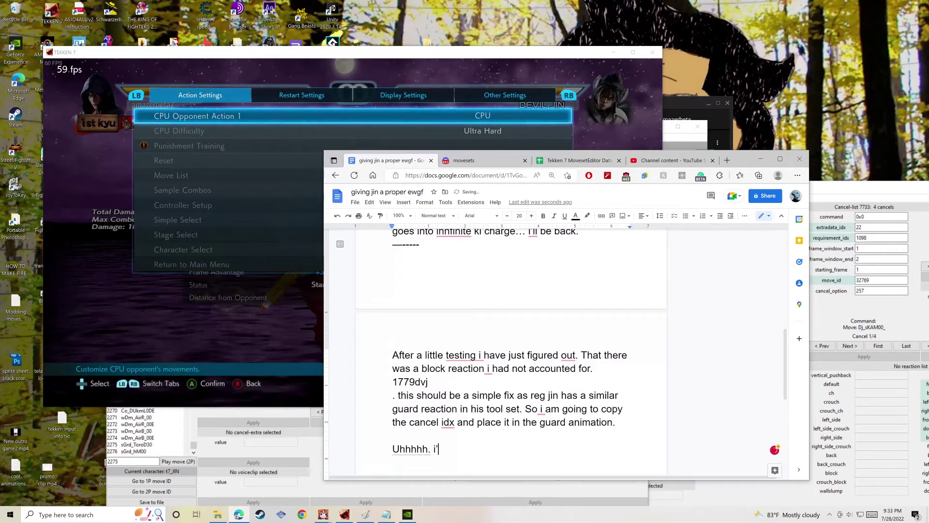
Complete the new line in the notes as "Uhhhhh. I'll be back again".
type("ll be back again. atleas")
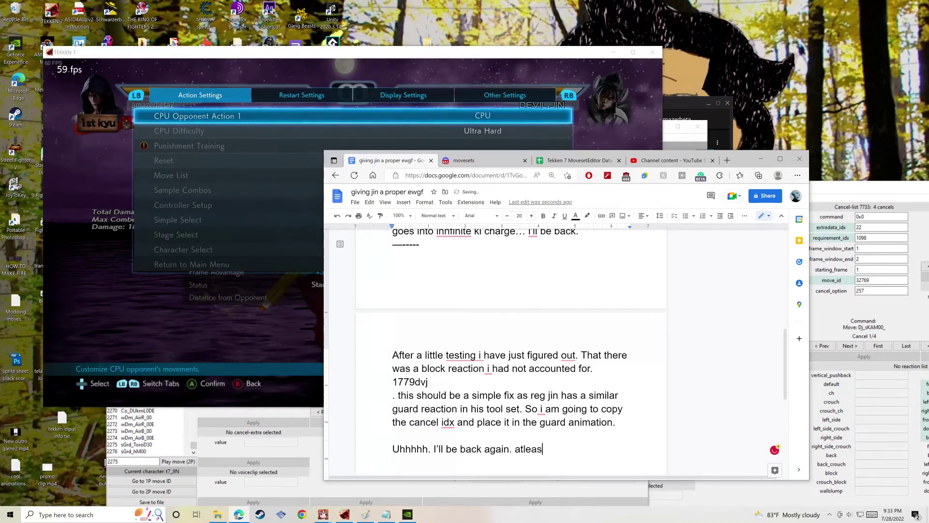
type("t i")
type("t's")
type(" not ")
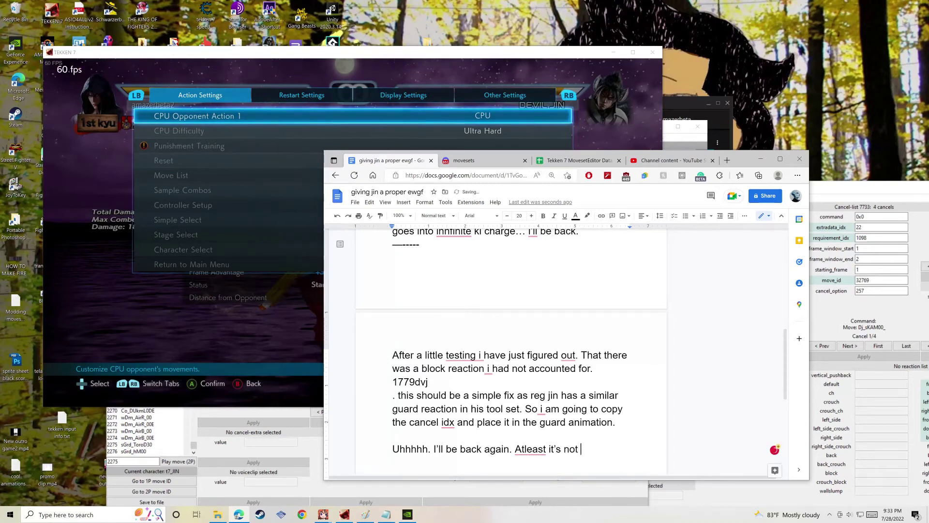
type("in")
type("din")
Continue the line in the notes with ". Atleast it's not infinate but its still jank".
key("BackSpace")
key("BackSpace")
key("BackSpace")
type("finate")
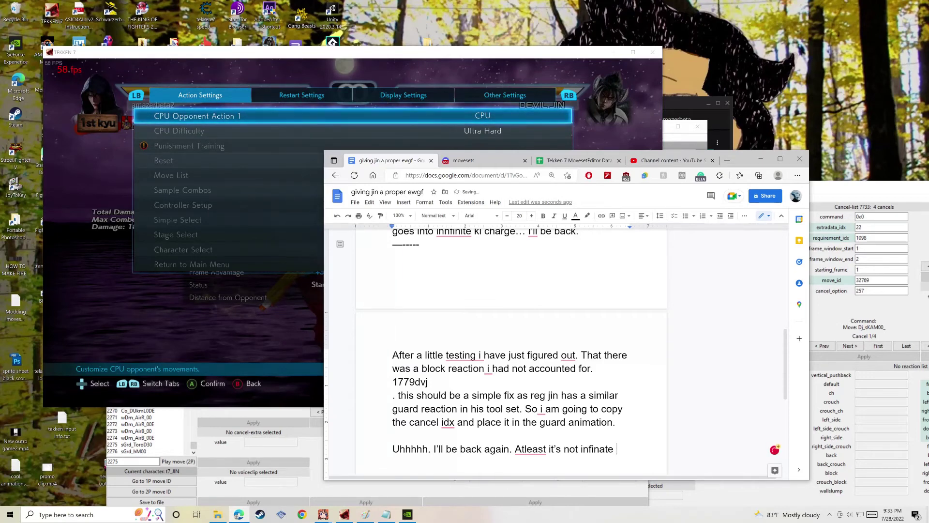
type(" but its still jank")
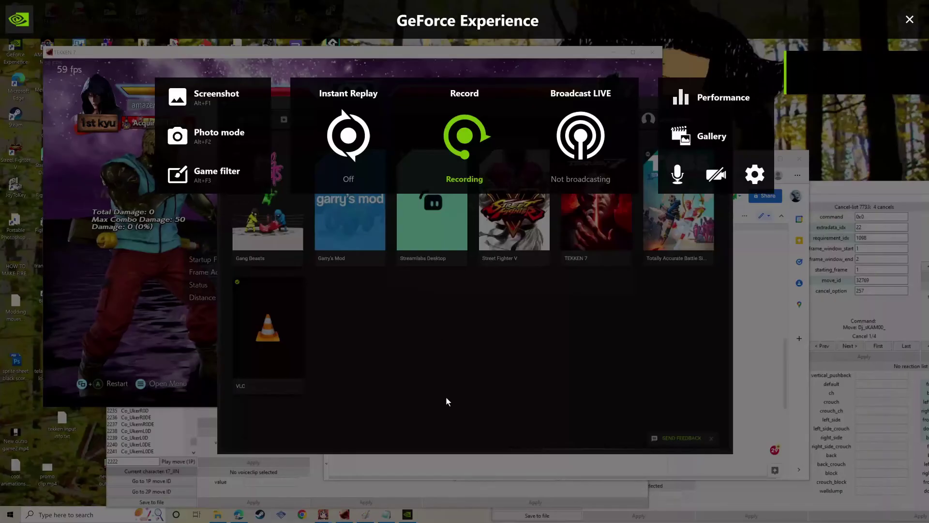
Close the GeForce Experience overlay and start a new paragraph at the end of the notes: "I'm back once aguan. It works fine.".
left_click(910, 20)
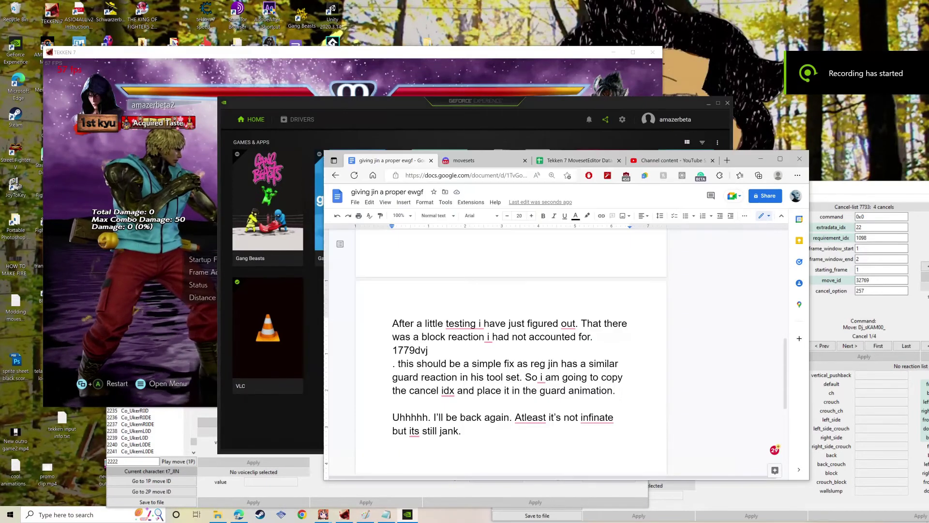
double_click(395, 458)
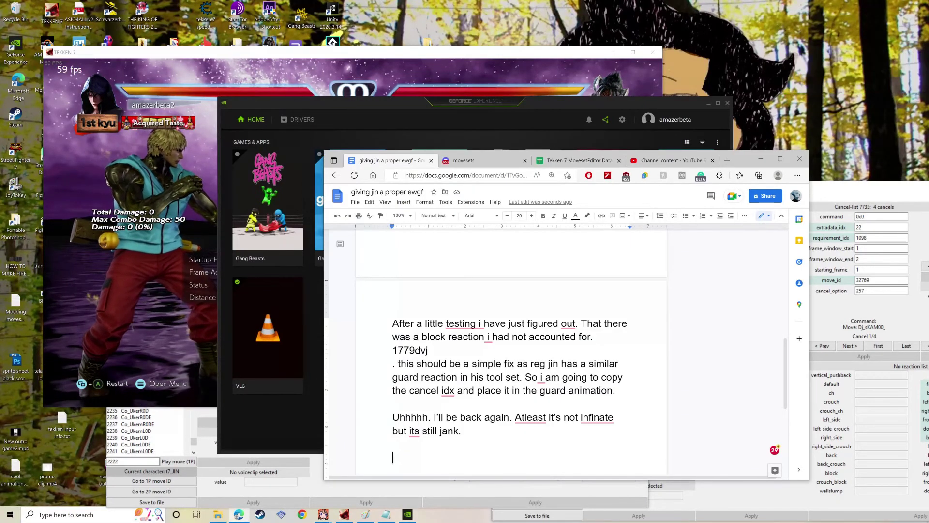
type("I'm ")
type("v")
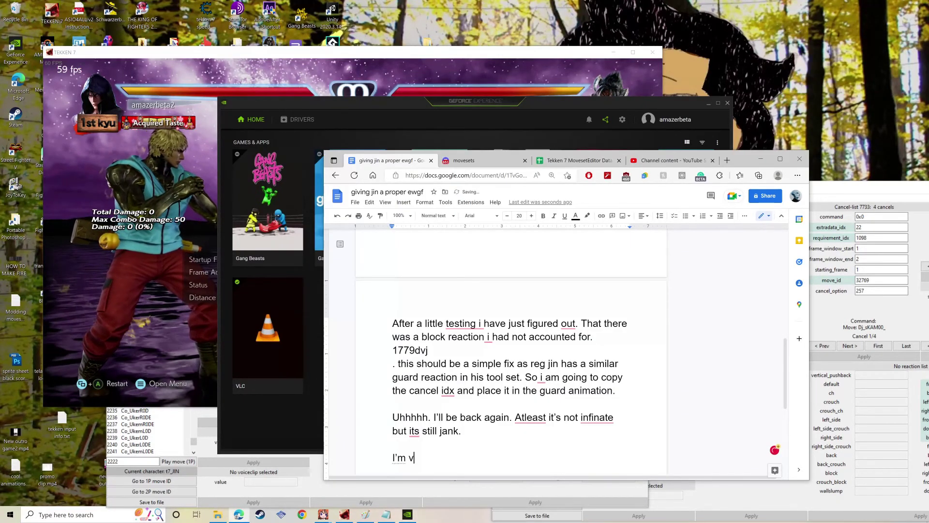
key("BackSpace")
type("bac")
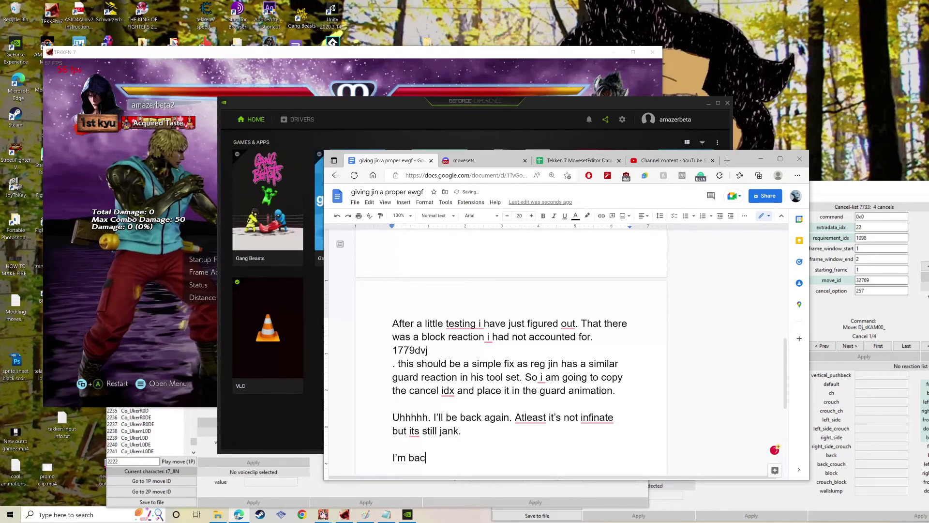
type("k once a")
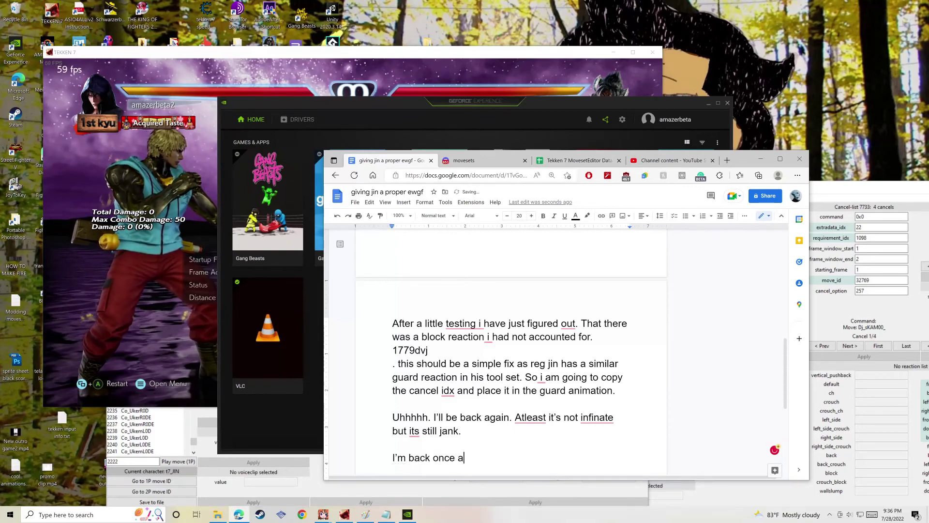
type("guan. ")
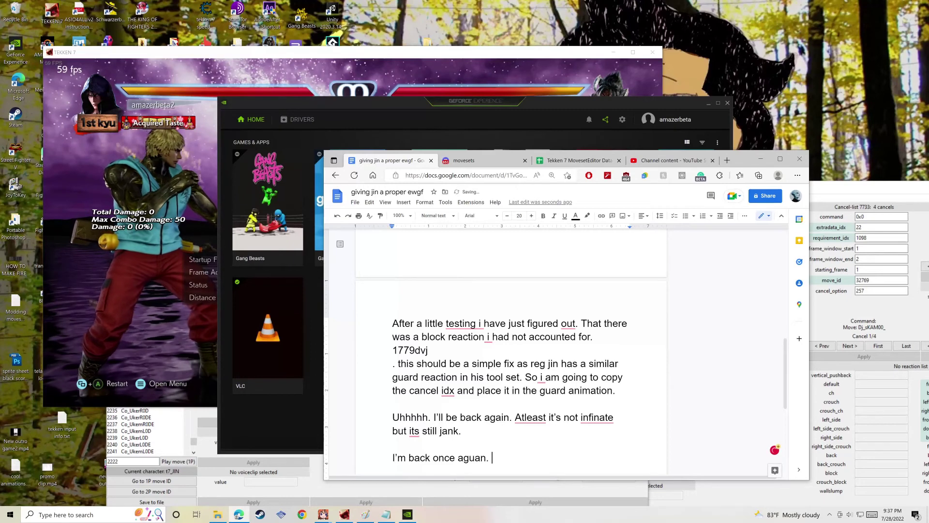
type("It works ")
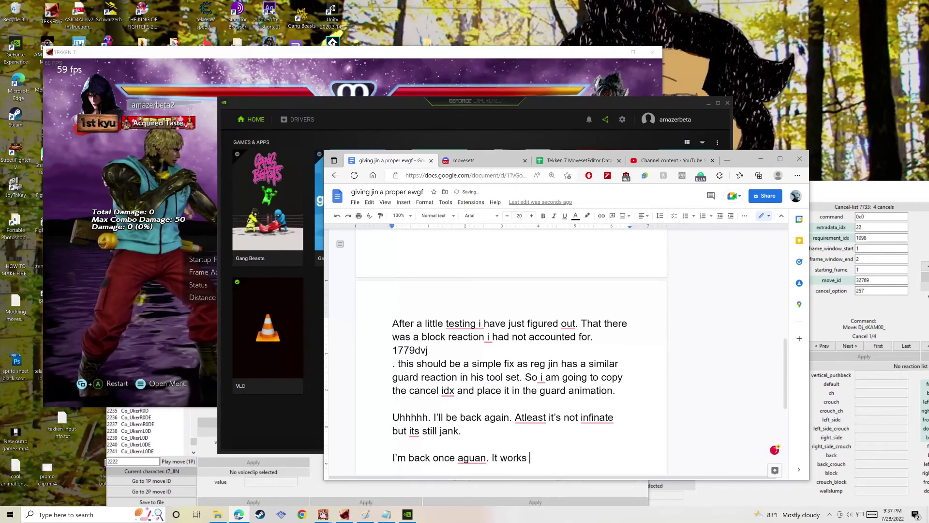
type("fine. i")
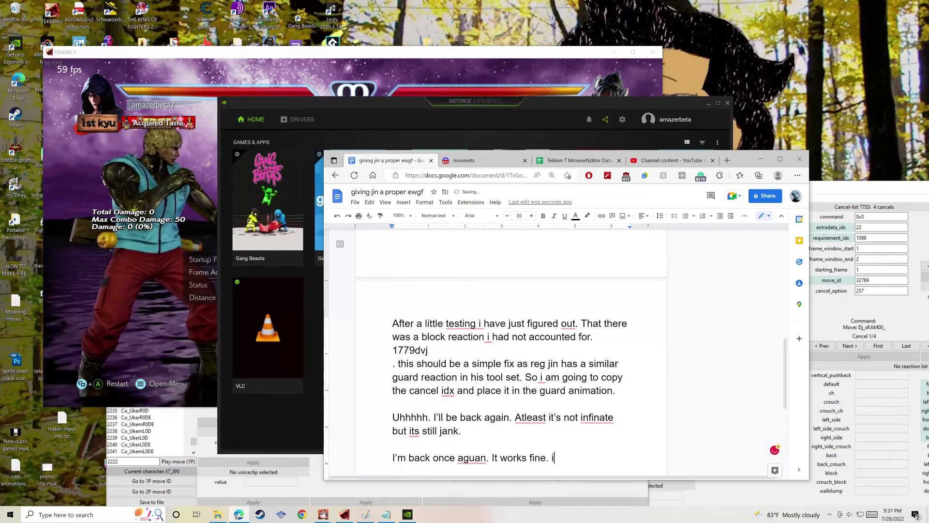
type(" just had ")
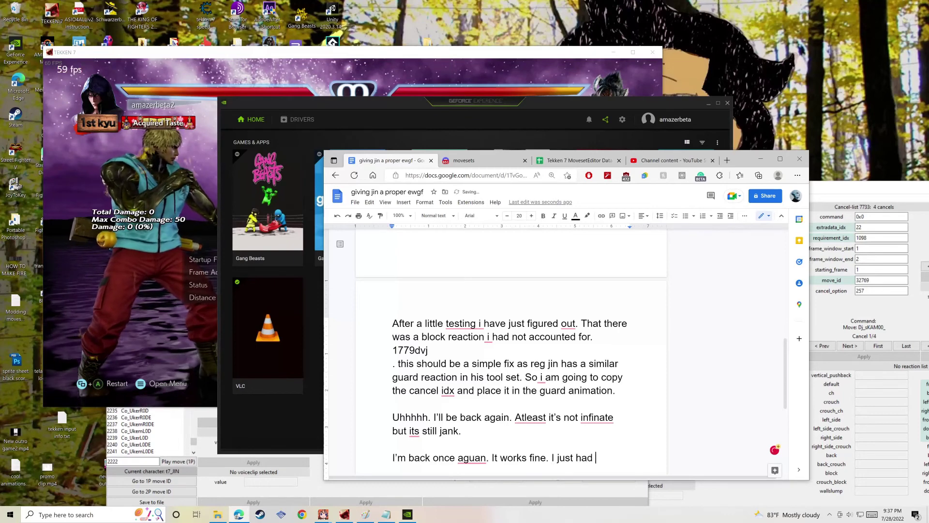
type("forgotten that ")
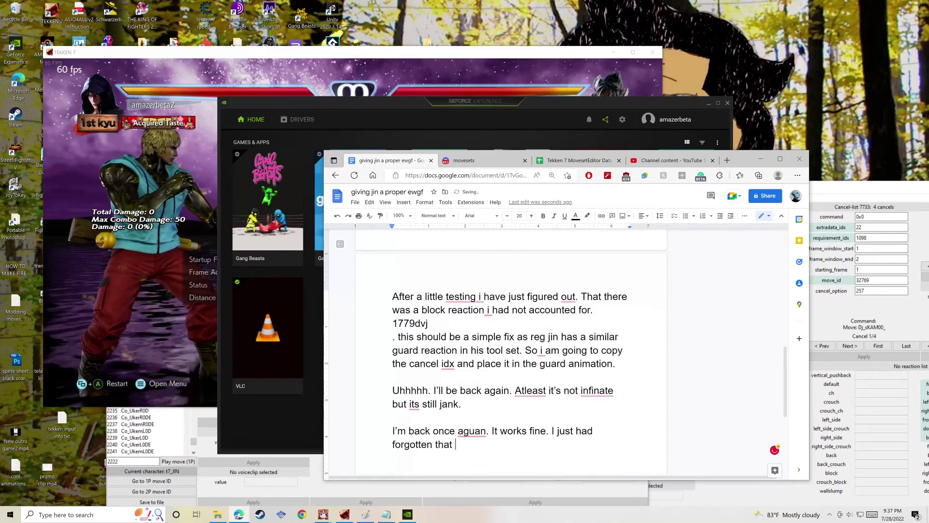
type("i pu")
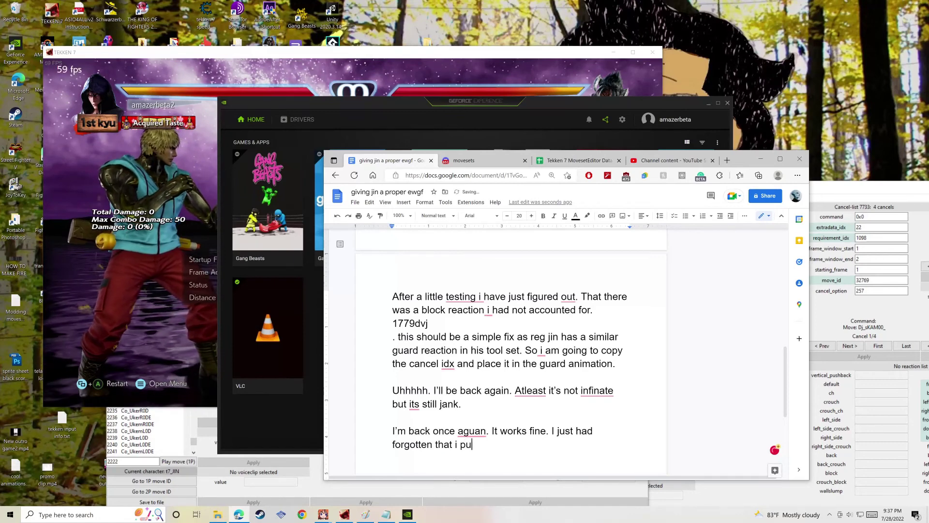
type("t in a ")
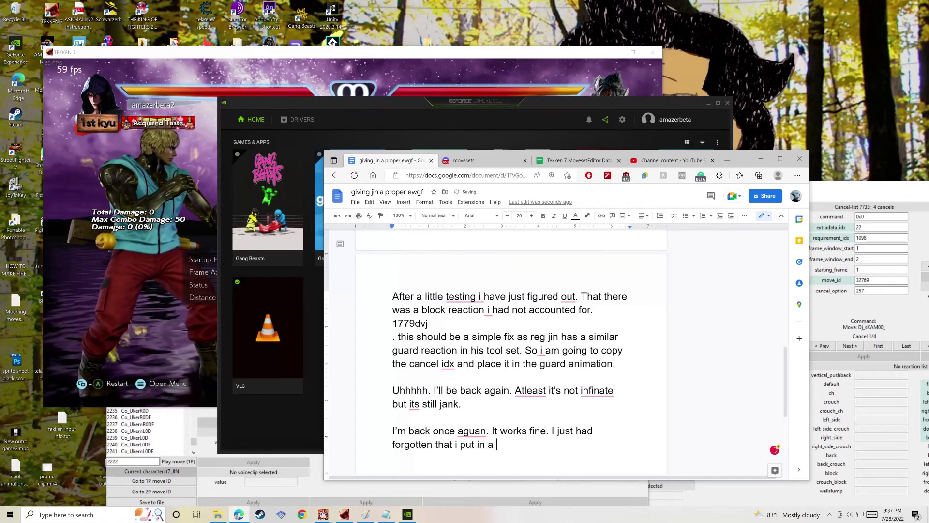
type("force")
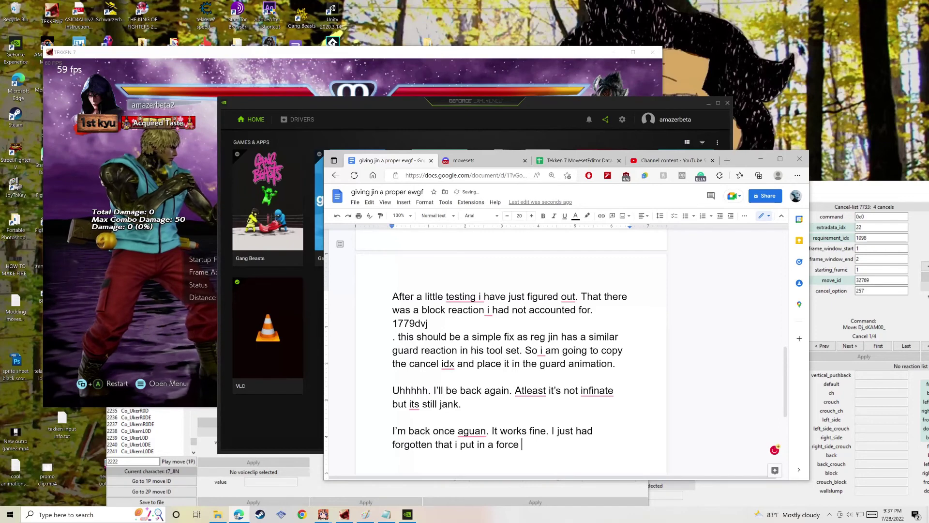
type(" move req")
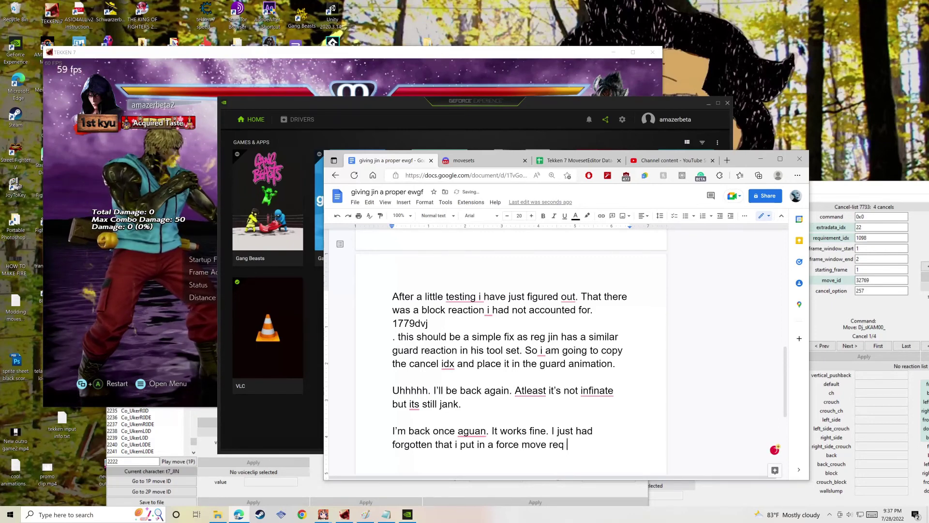
type(" and forgot t")
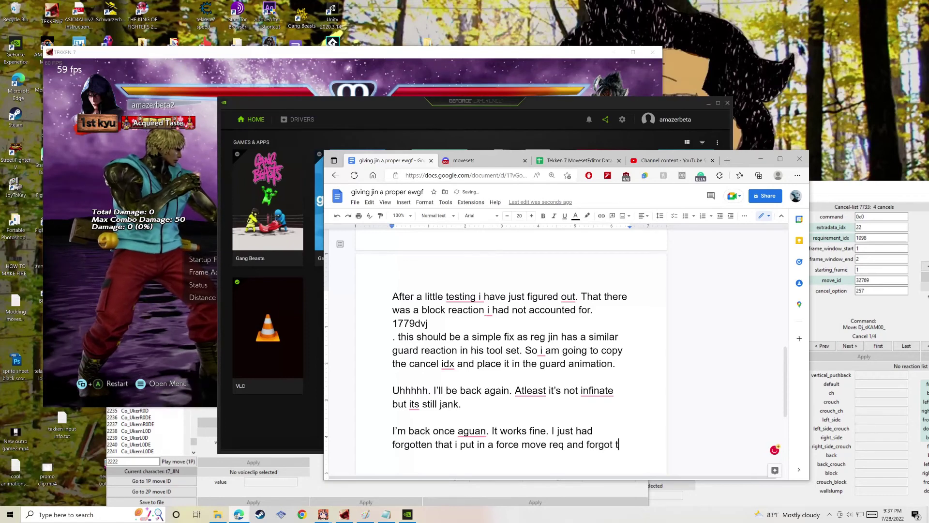
type("o remove ")
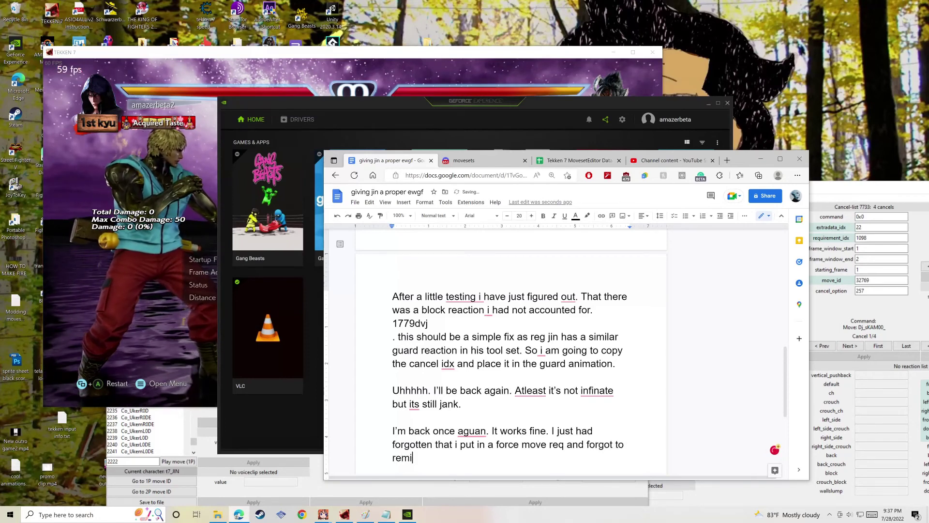
type("it.")
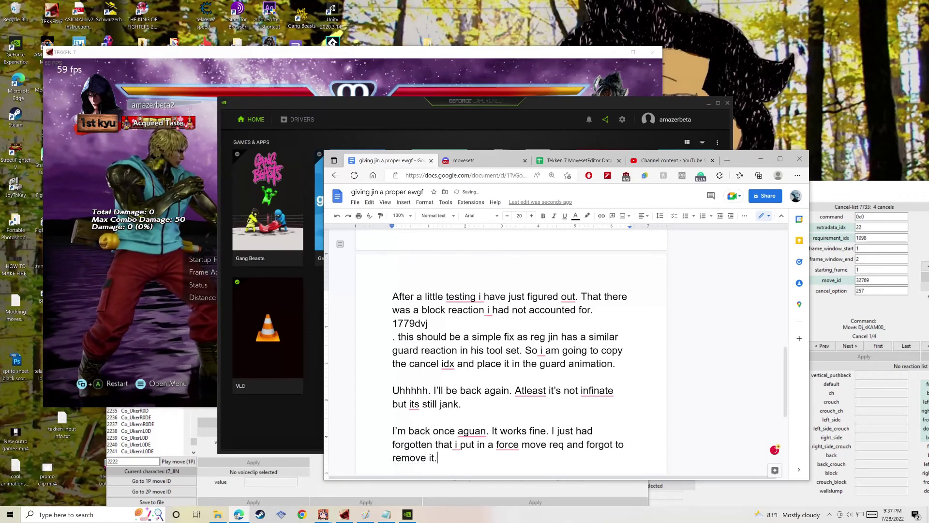
Bring the Tekken 7 match forward and begin a closing paragraph in the notes with "So there you have it. ji".
left_click(197, 250)
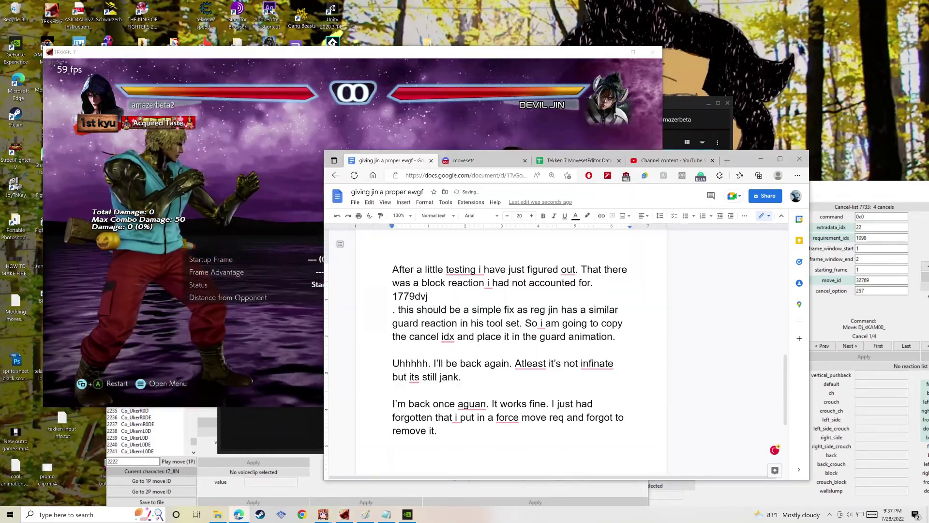
type("So there ")
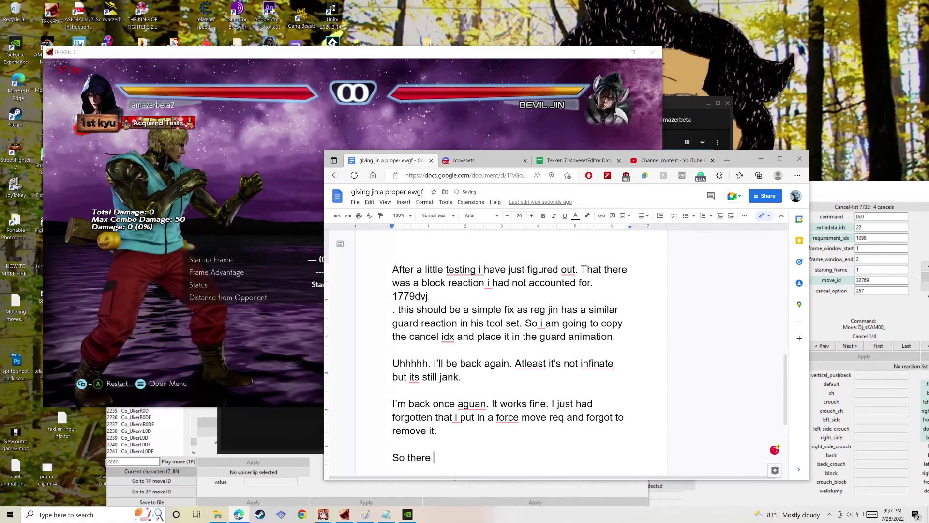
type("you have")
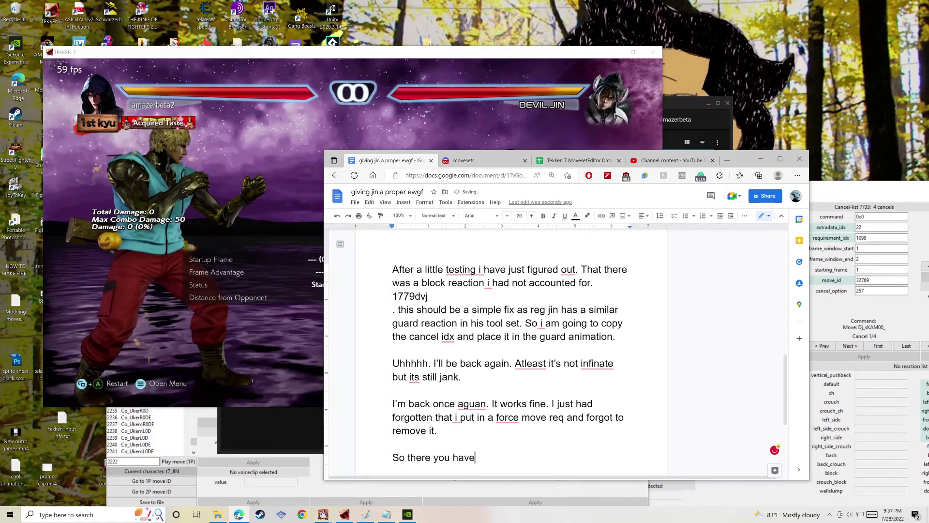
type(" it. ji")
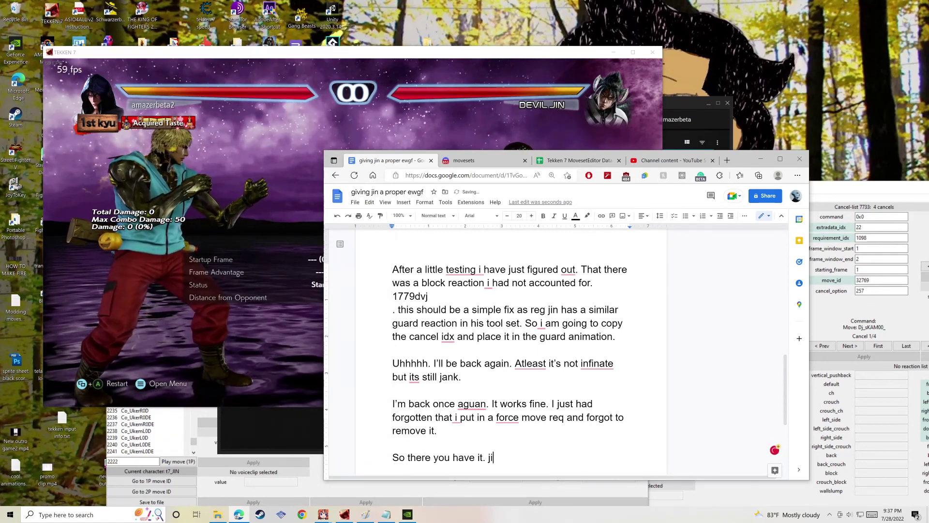